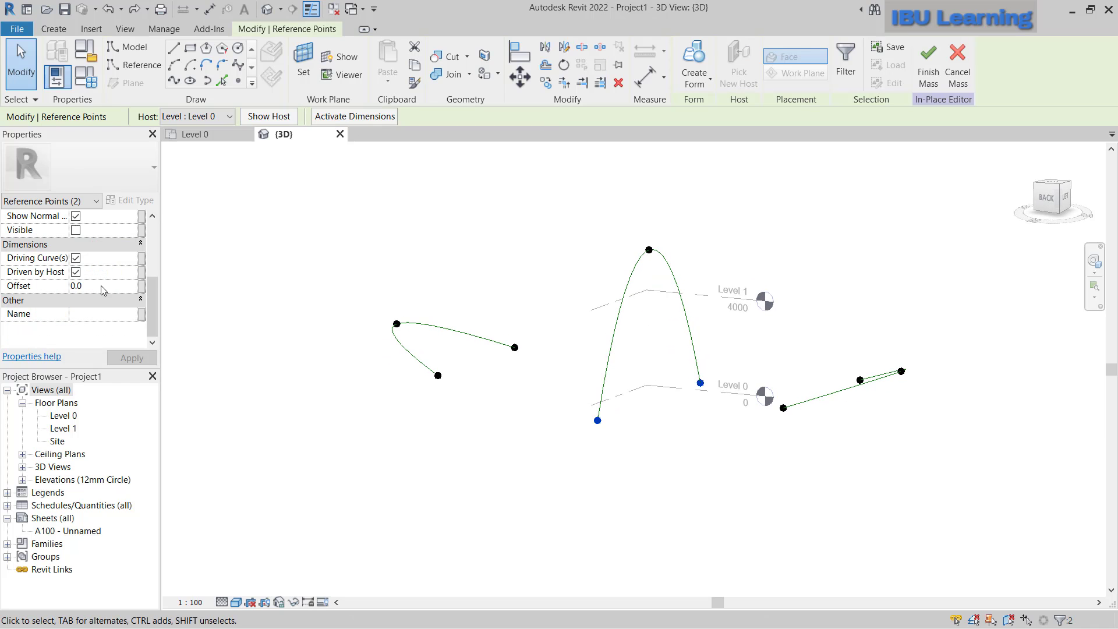
- Offset the two selected points and loft a form from the reference lines
click(101, 285)
text(15)
key(Return)
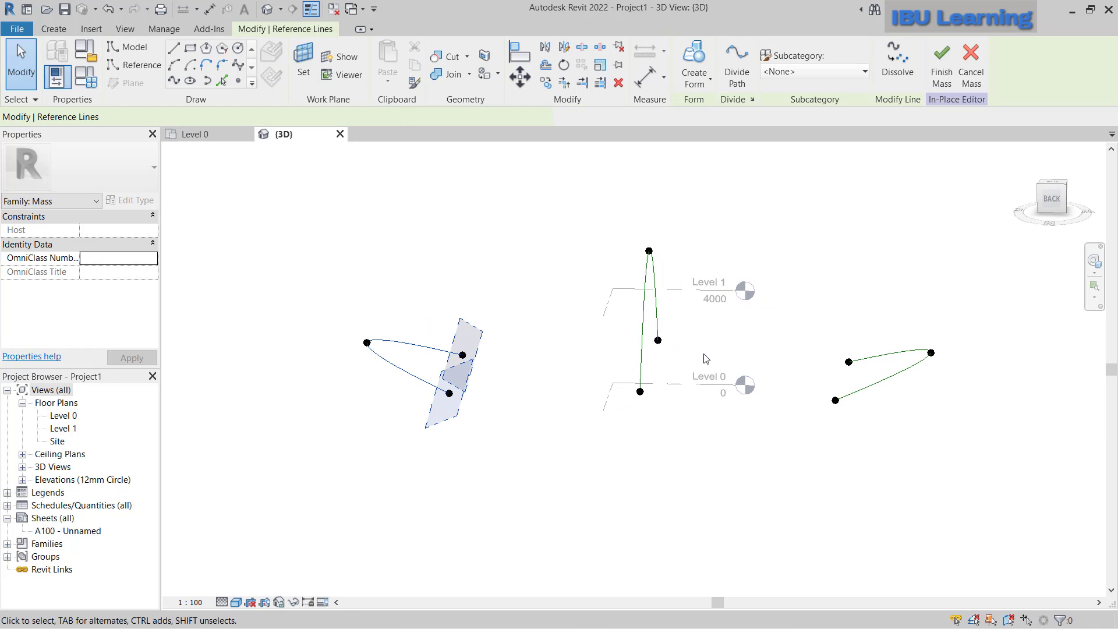
ctrl+click(877, 394)
click(693, 65)
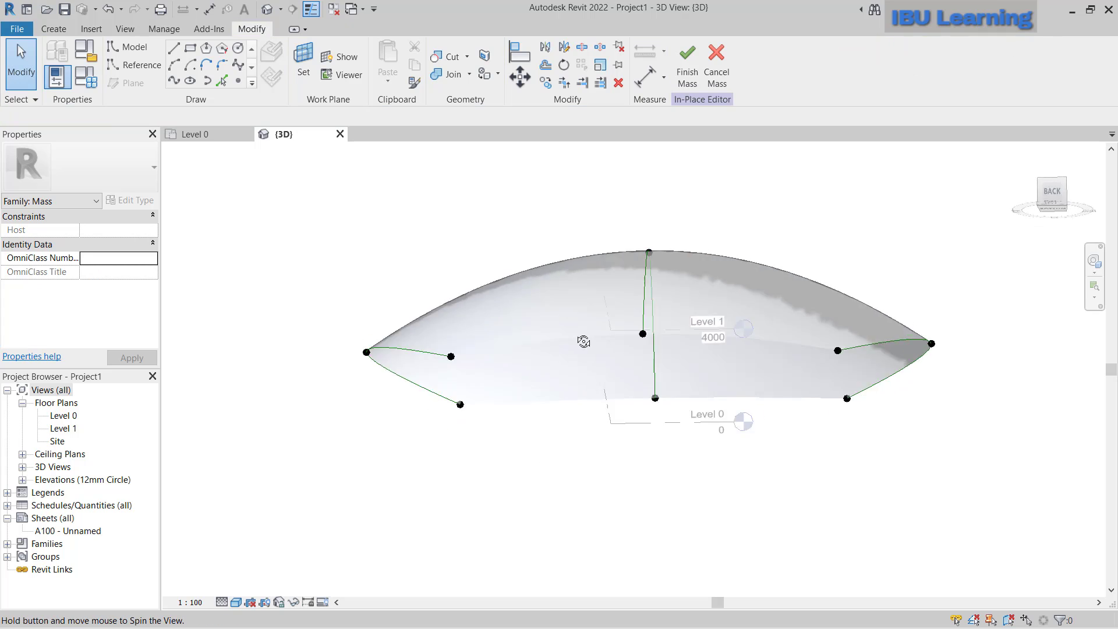
mouse_move(743, 376)
shift+middle_down()
mouse_move(755, 454)
mouse_move(560, 454)
shift+middle_up()
- Raise several selected reference points by a 500 offset to reshape the form
drag(288, 297, 874, 410)
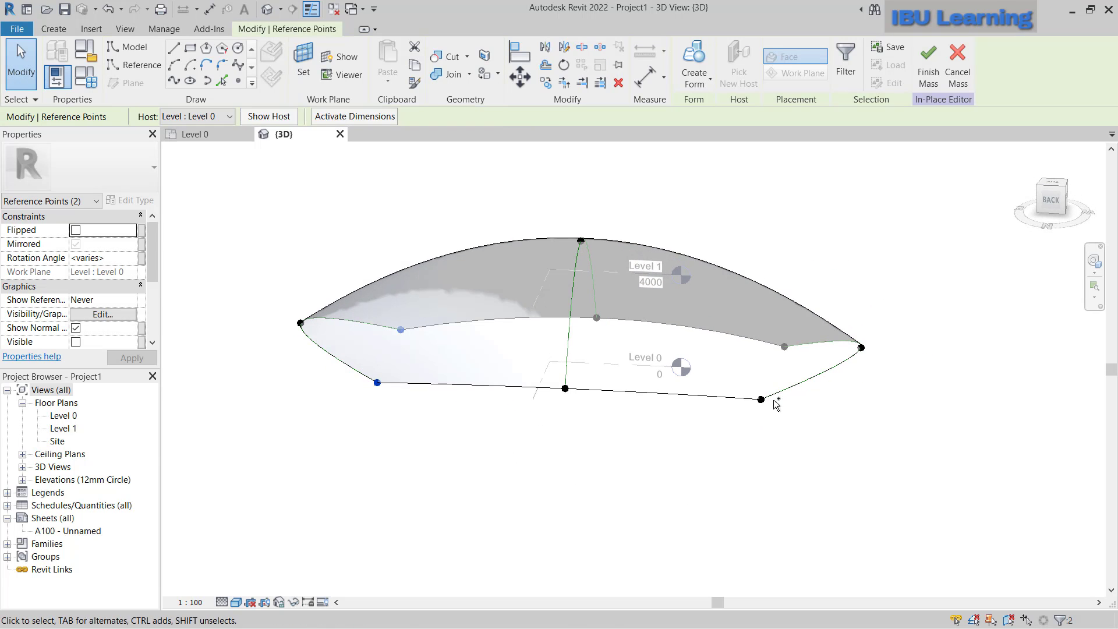
click(103, 286)
text(500)
key(Return)
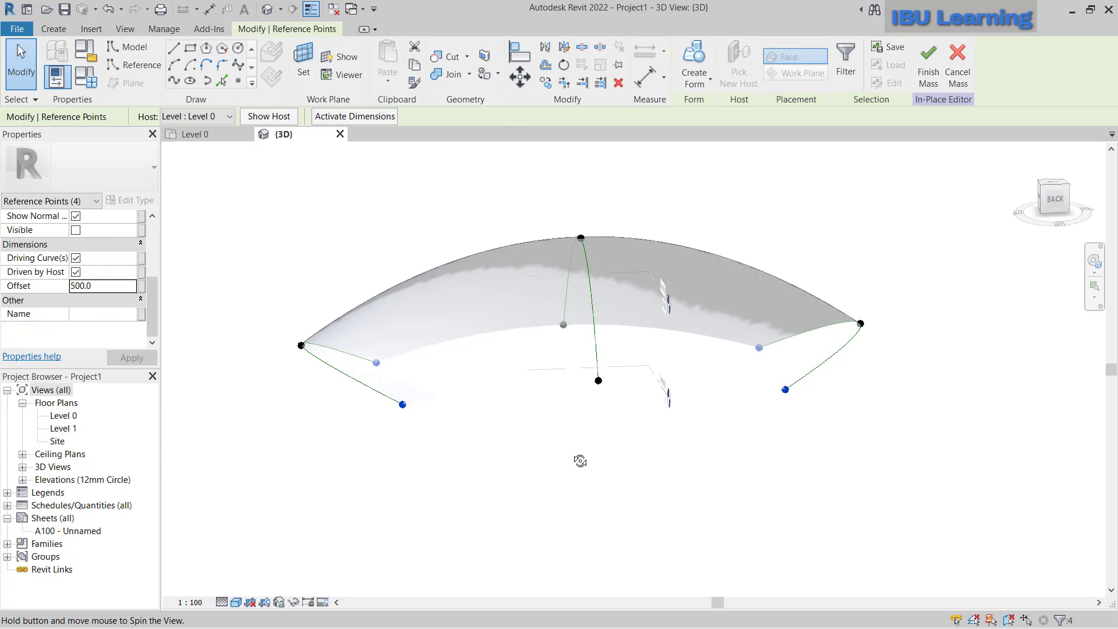
shift+middle_drag(542, 476, 573, 449)
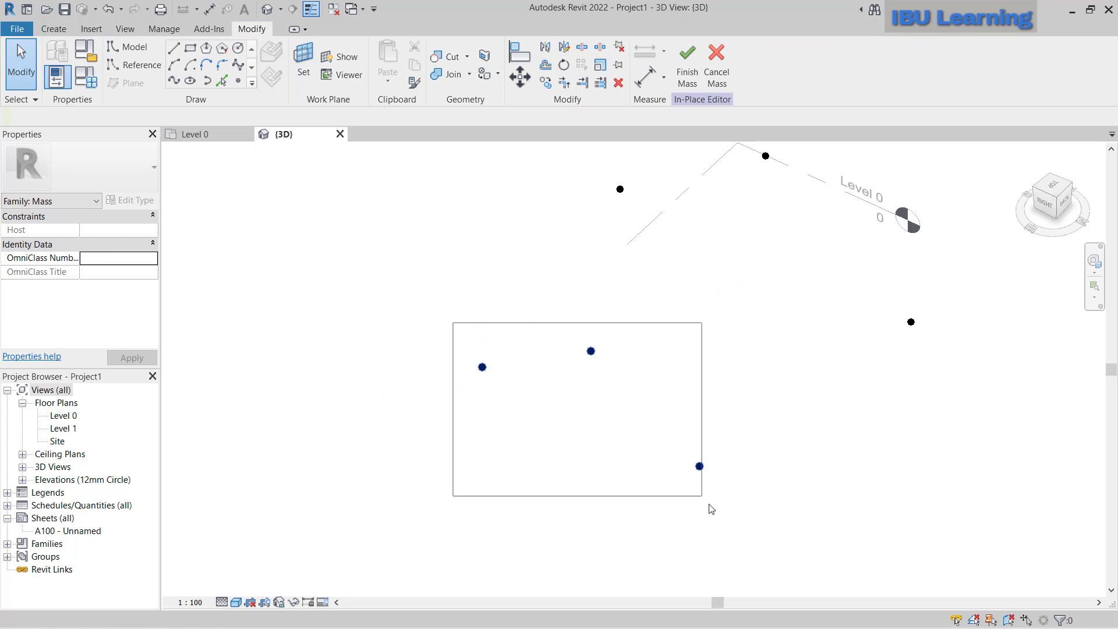
- Draw two splines through sets of three points and make both reference lines
drag(454, 322, 707, 506)
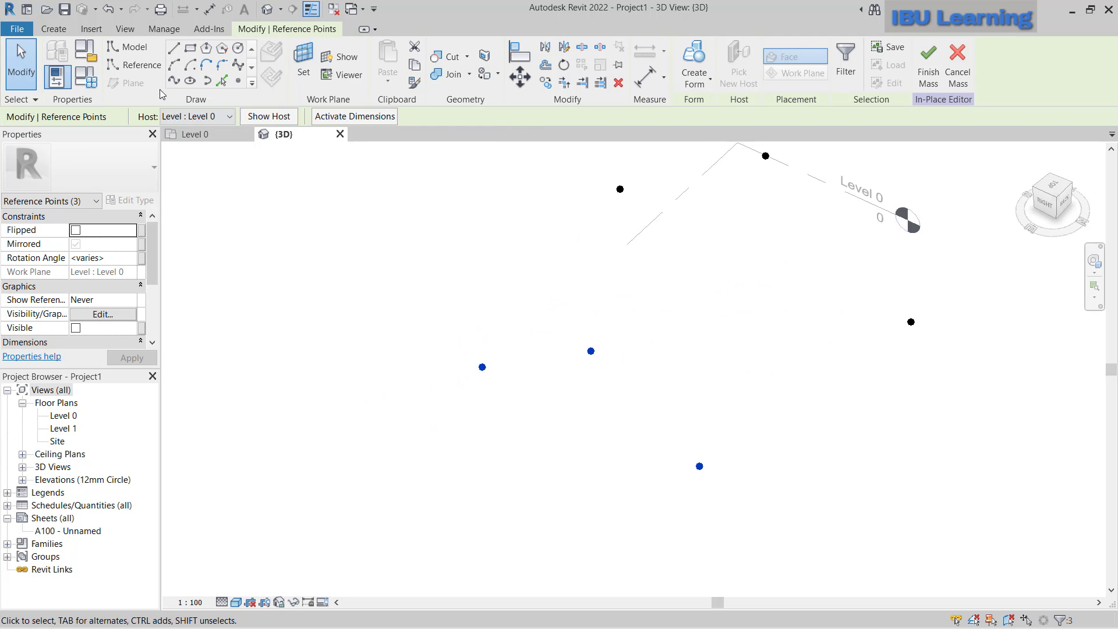
click(223, 81)
click(77, 341)
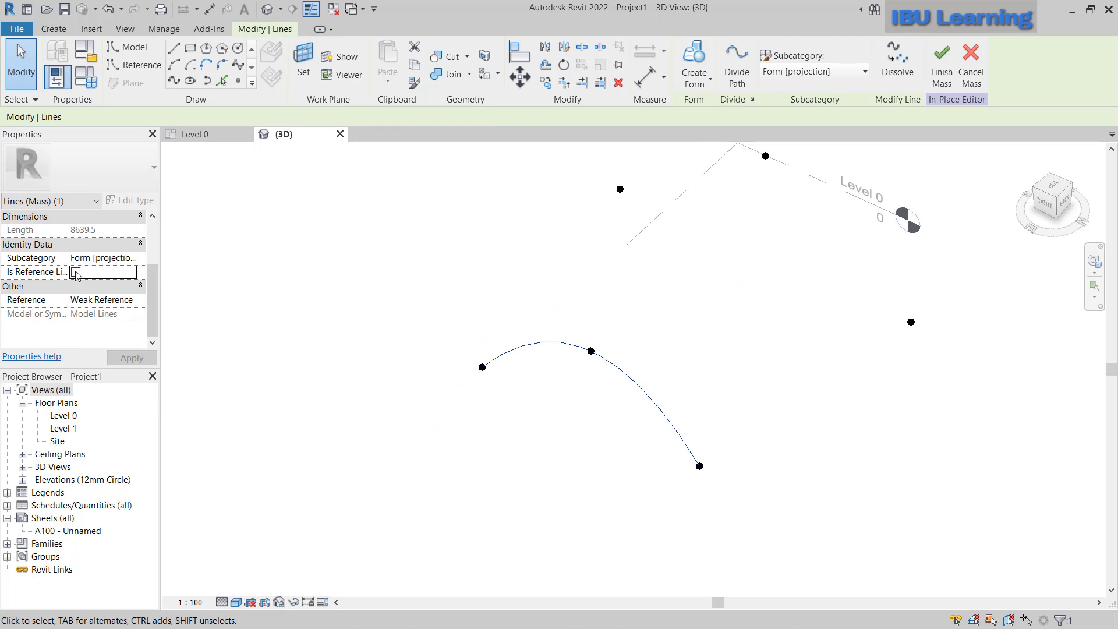
shift+middle_drag(739, 443, 826, 462)
mouse_move(661, 281)
mouse_down()
mouse_move(776, 399)
mouse_move(893, 548)
mouse_up()
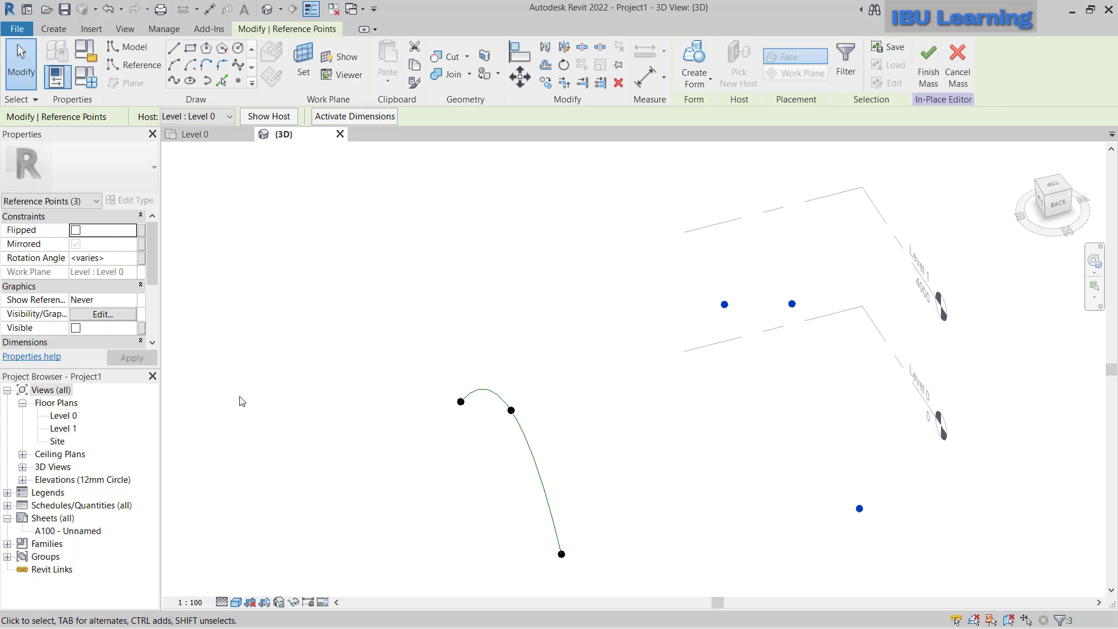
click(181, 82)
click(76, 285)
- Drag a point on the left curve outward to reshape it
mouse_move(699, 437)
shift+middle_down()
mouse_move(748, 475)
mouse_move(612, 298)
shift+middle_up()
click(494, 310)
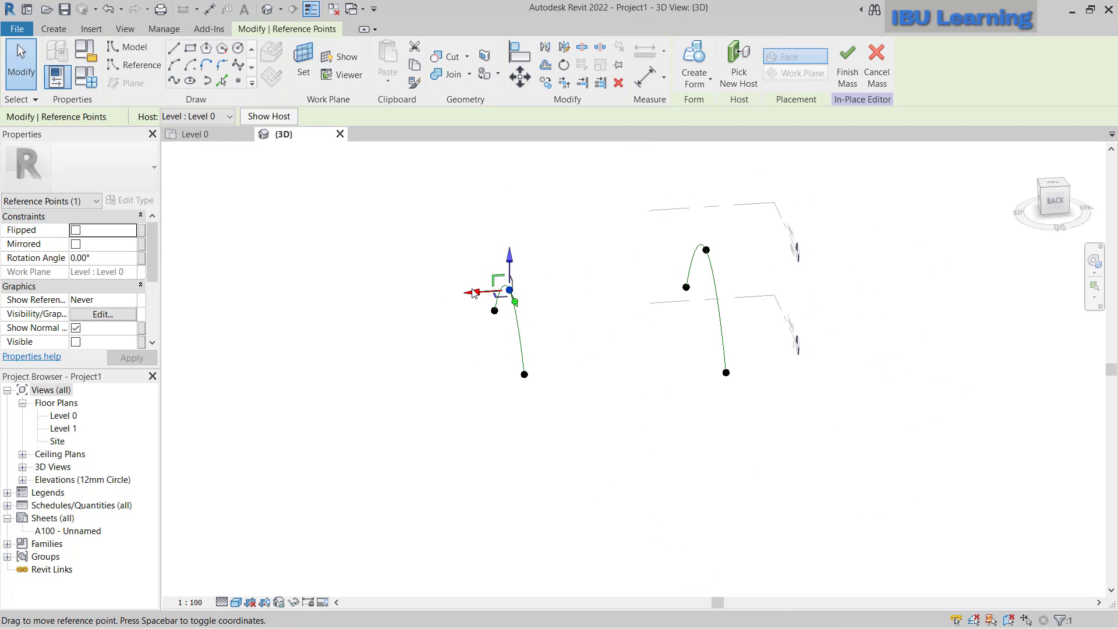
drag(474, 293, 367, 277)
shift+middle_drag(524, 380, 553, 342)
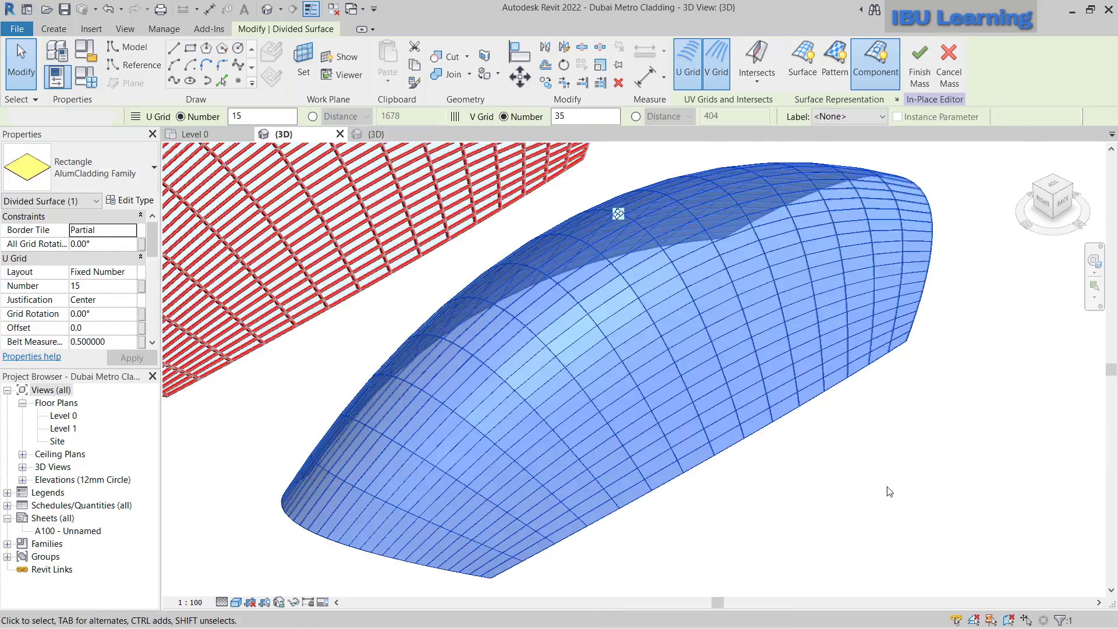
middle_drag(874, 455, 780, 521)
scroll(726, 525, up, 5)
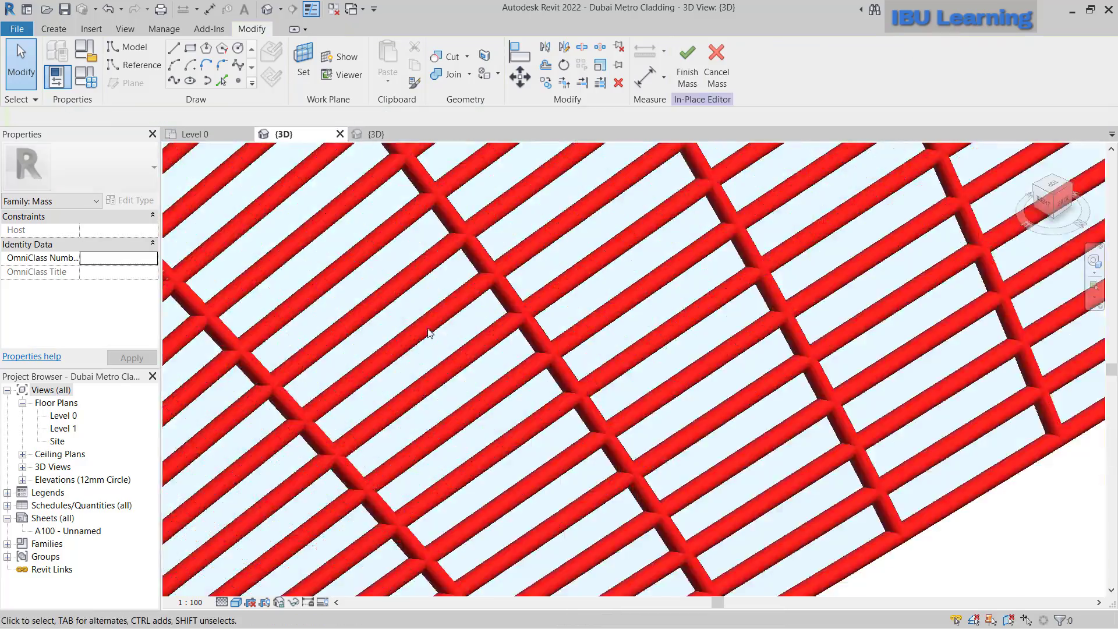
scroll(726, 525, down, 5)
scroll(942, 490, down, 1)
scroll(941, 490, up, 4)
- Orbit to inspect the yellow aluminium cladding panels on the second mass
shift+middle_drag(909, 471, 951, 476)
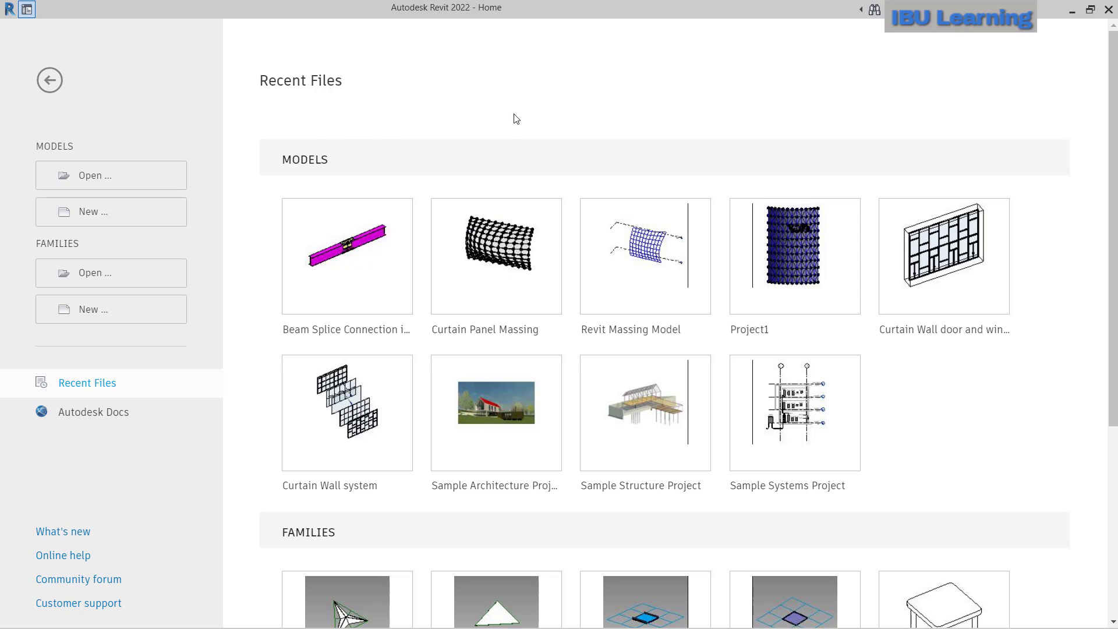
- Create a new project from the Architectural Template
click(87, 213)
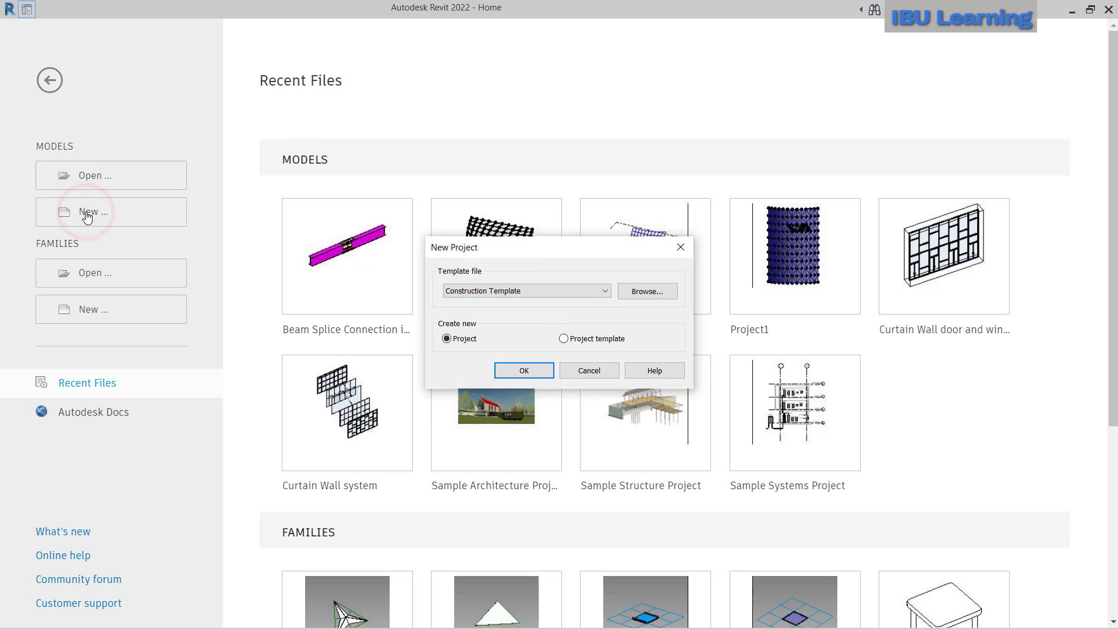
click(524, 291)
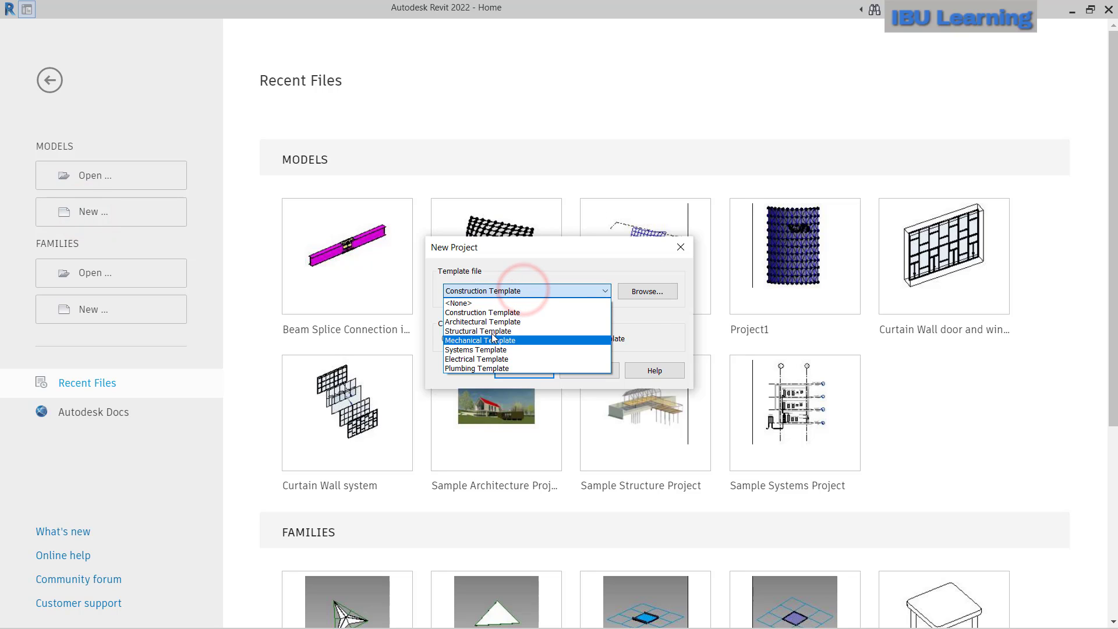
click(498, 323)
click(524, 371)
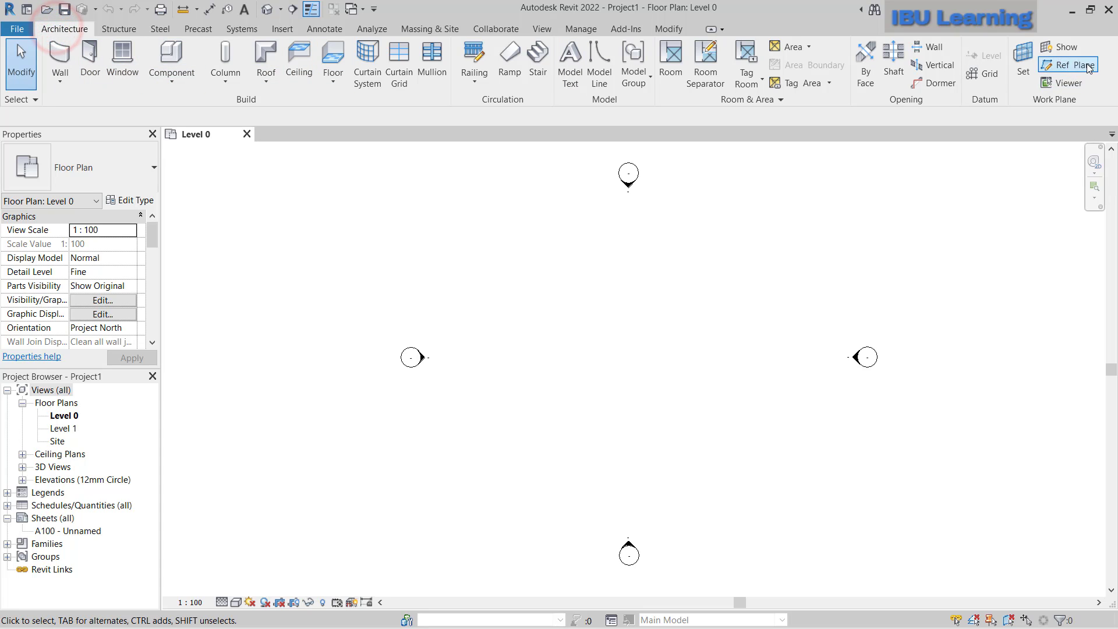
- Draw one horizontal and one vertical reference plane on Level 0
click(1070, 65)
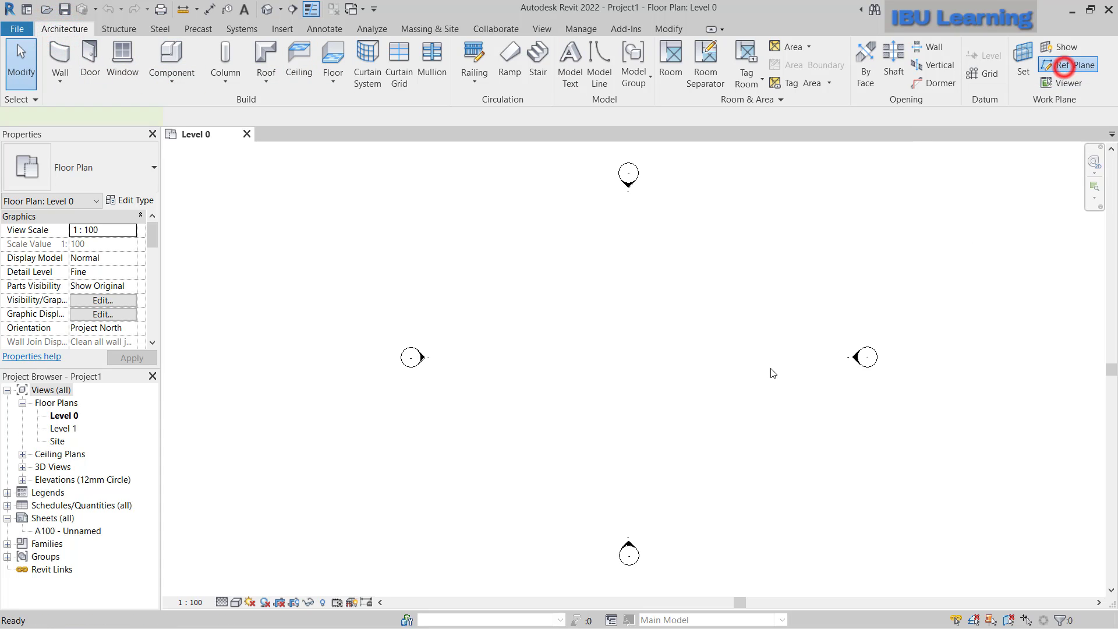
click(506, 353)
click(811, 354)
scroll(714, 374, up, 2)
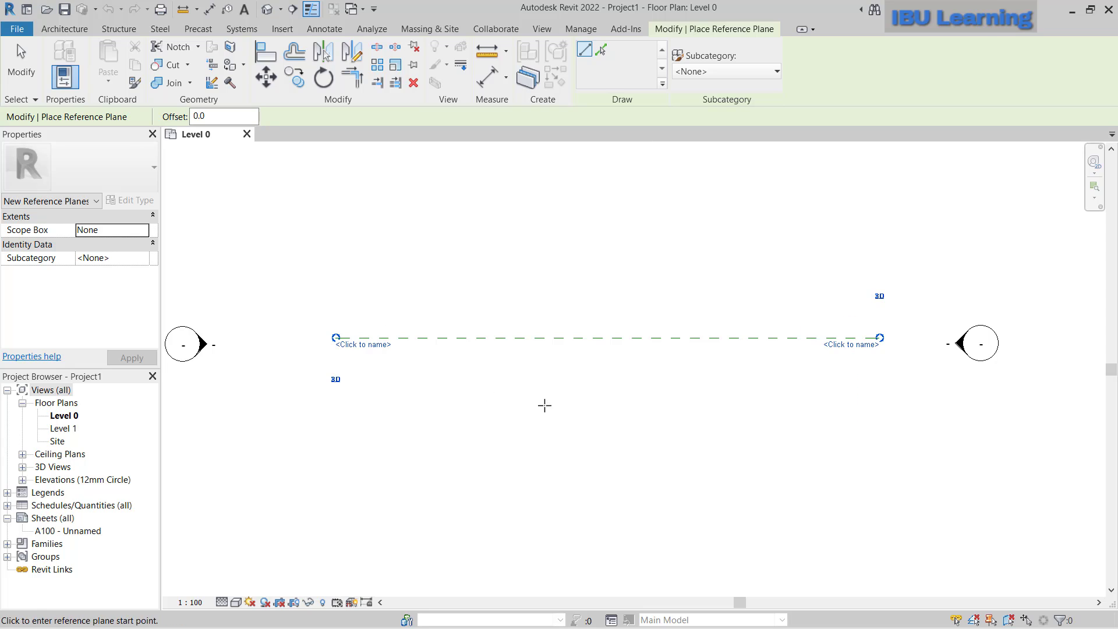
scroll(542, 297, down, 2)
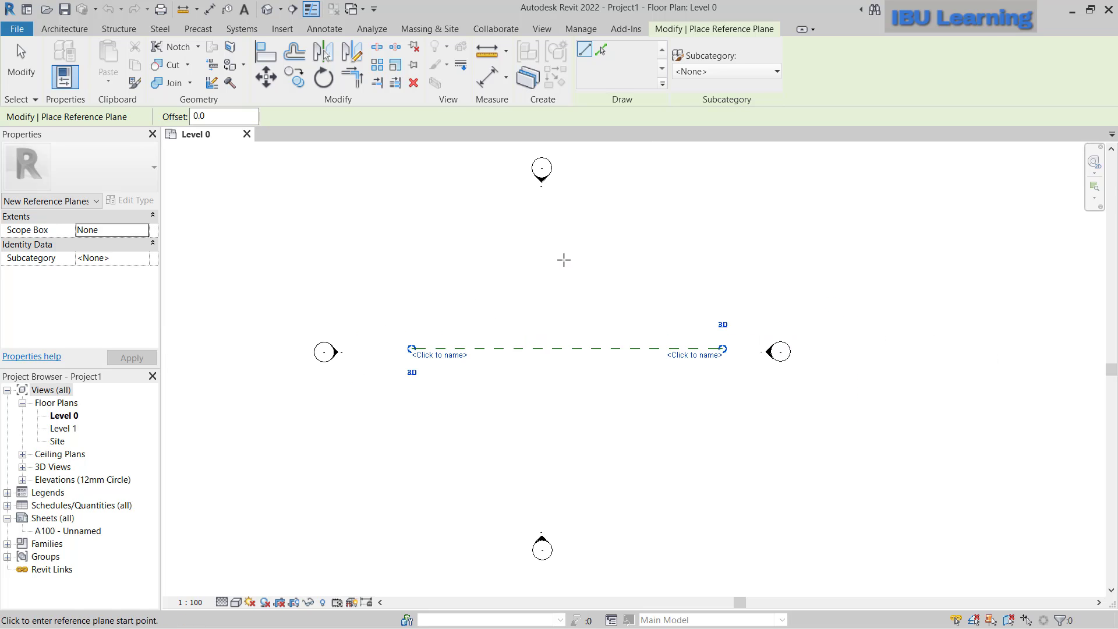
click(564, 260)
click(559, 442)
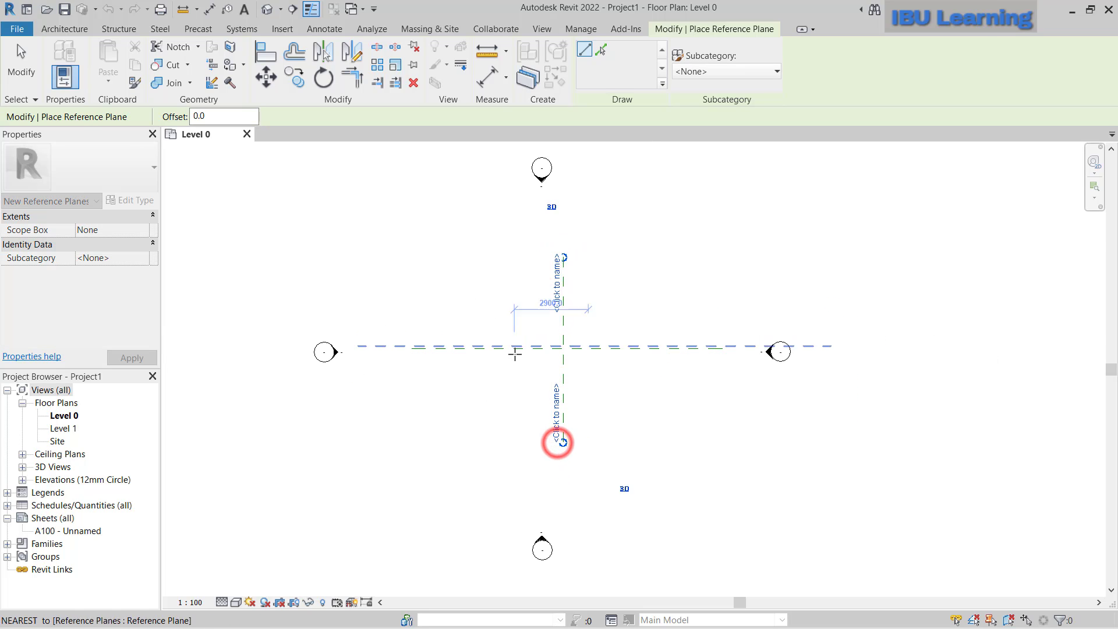
key(Escape)
key(Escape)
scroll(614, 374, up, 2)
- Copy the vertical plane to the left and set their spacing to 8000
click(615, 374)
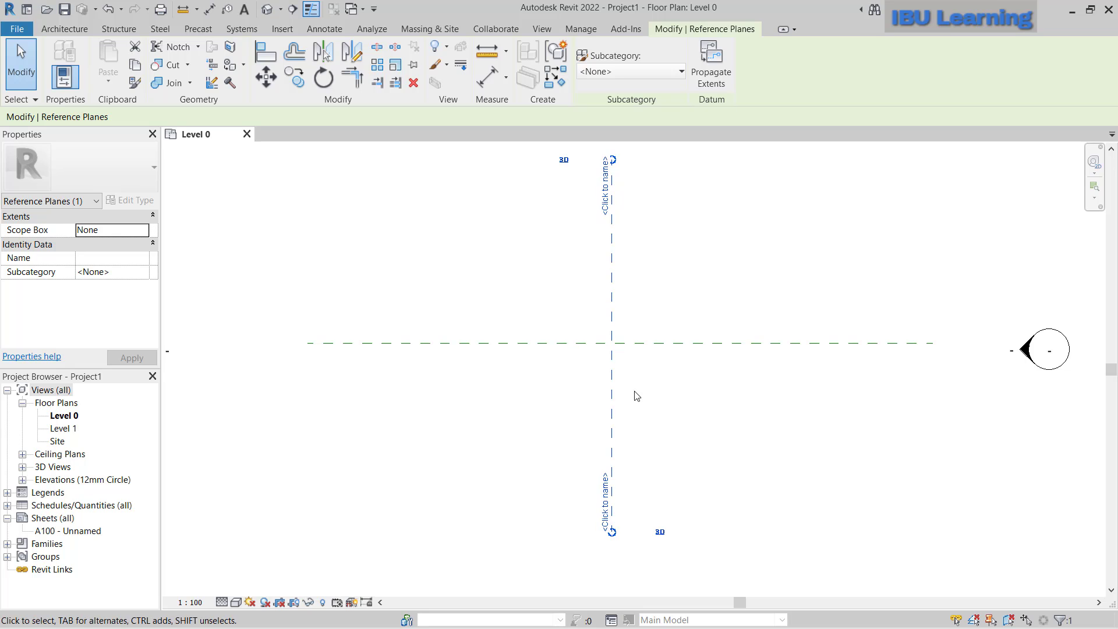
drag(613, 389, 485, 382)
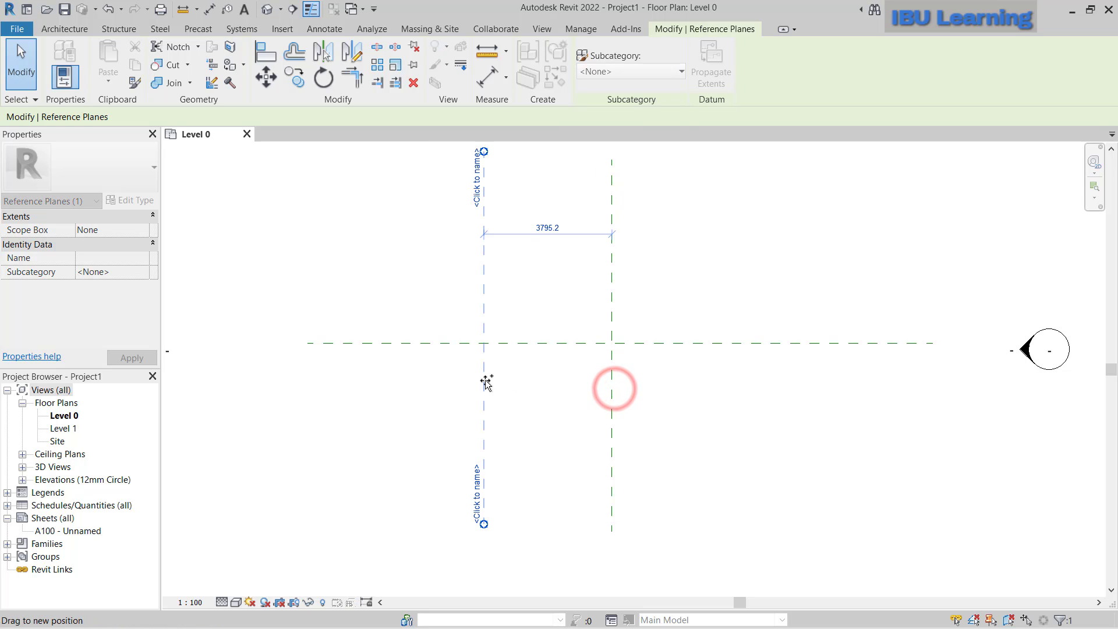
click(547, 215)
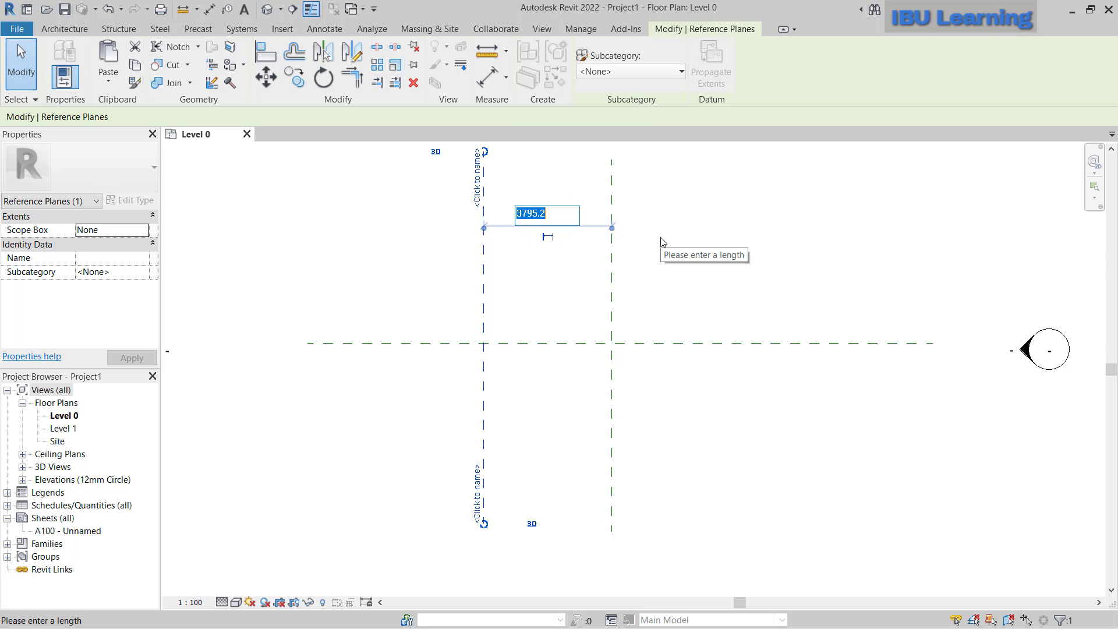
text(10000)
key(Return)
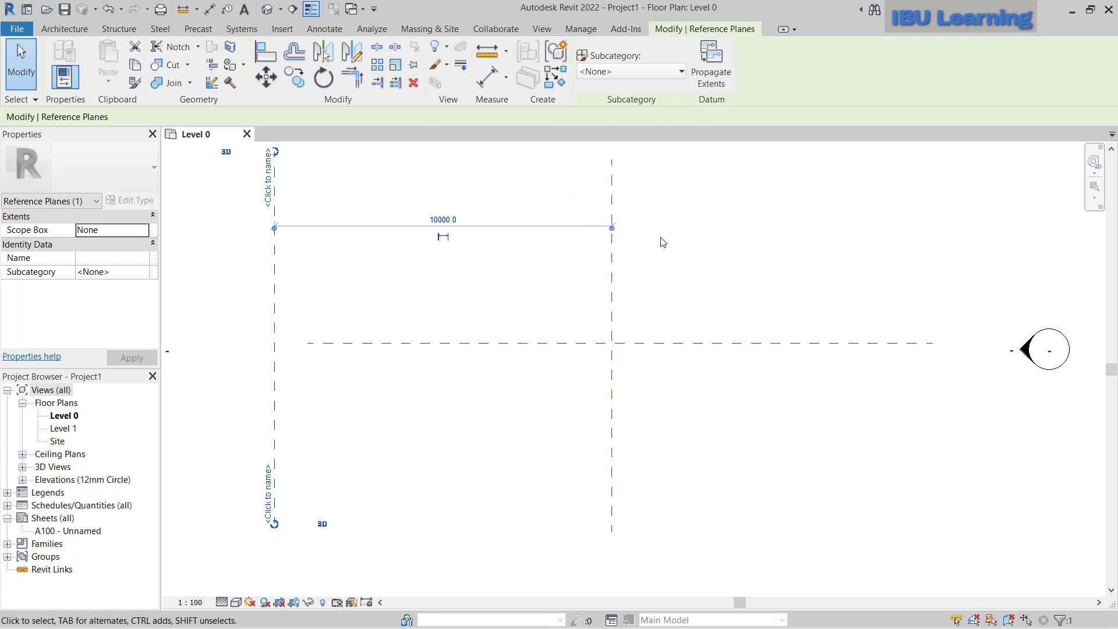
click(443, 219)
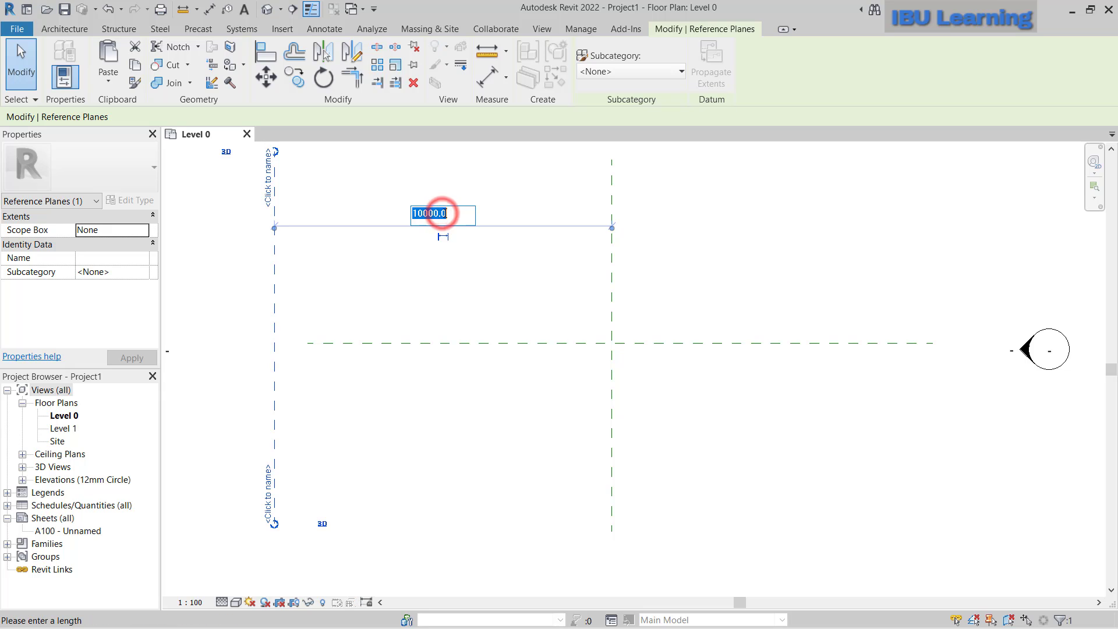
text(8000)
key(Return)
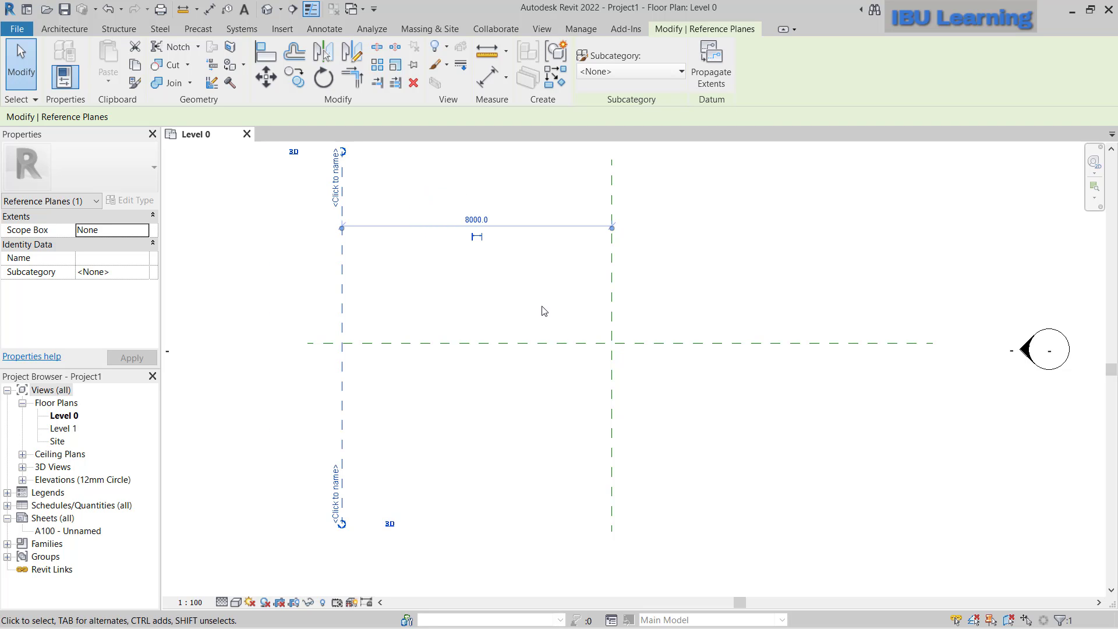
scroll(535, 359, down, 1)
key(Escape)
- Mirror the left plane across the middle plane and check the spacing
click(392, 309)
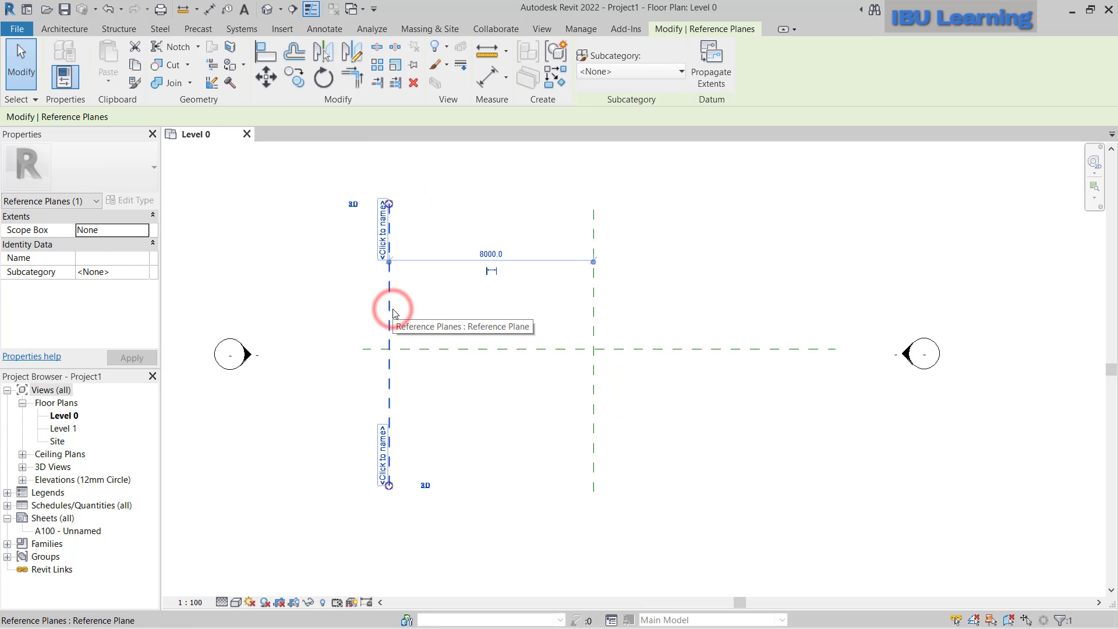
click(323, 54)
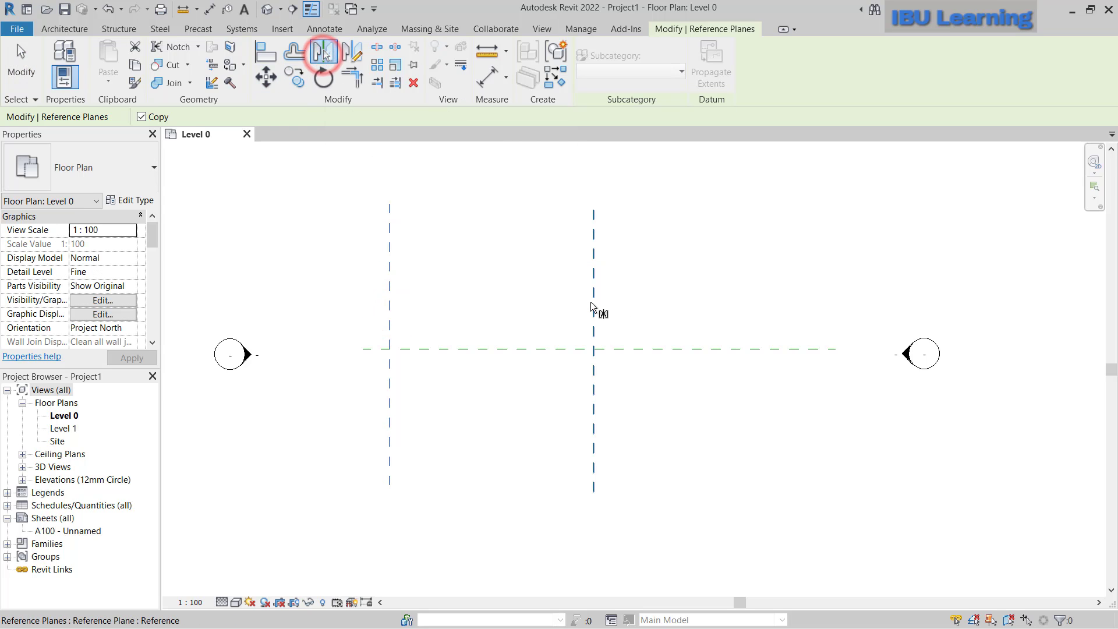
click(591, 302)
key(Escape)
mouse_move(620, 420)
middle_down()
mouse_move(557, 396)
mouse_move(567, 431)
middle_up()
click(616, 286)
click(537, 398)
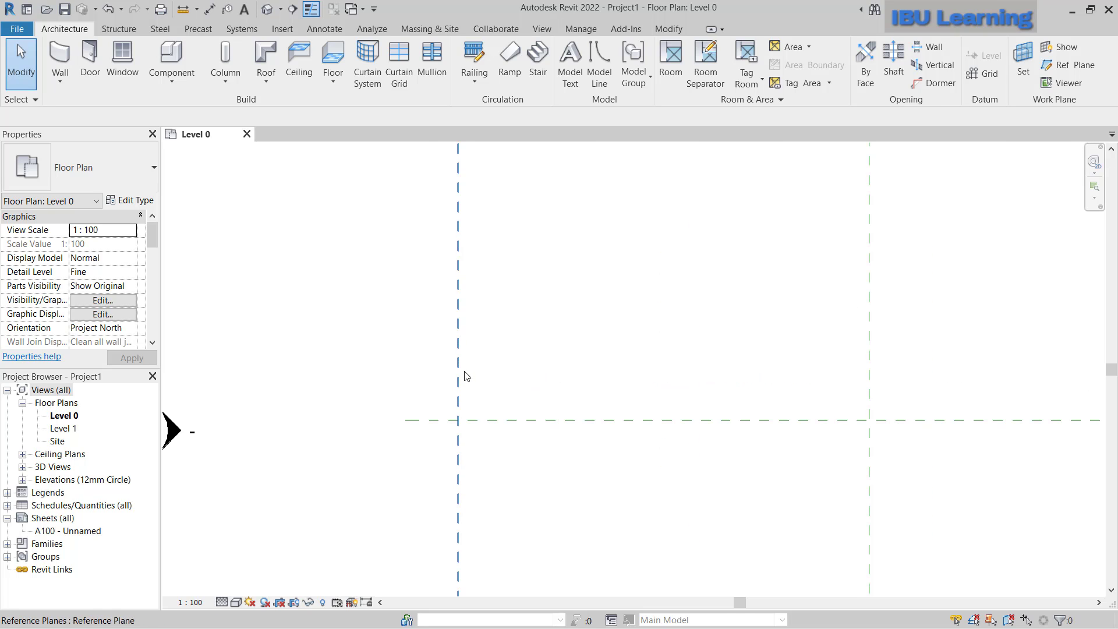
scroll(472, 346, down, 2)
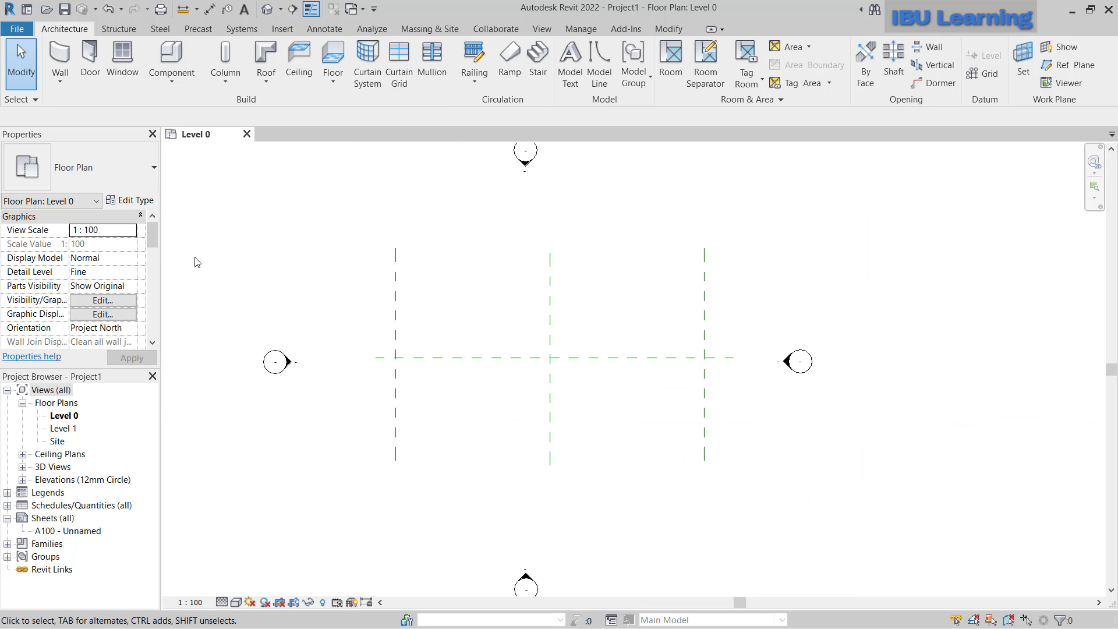
click(496, 358)
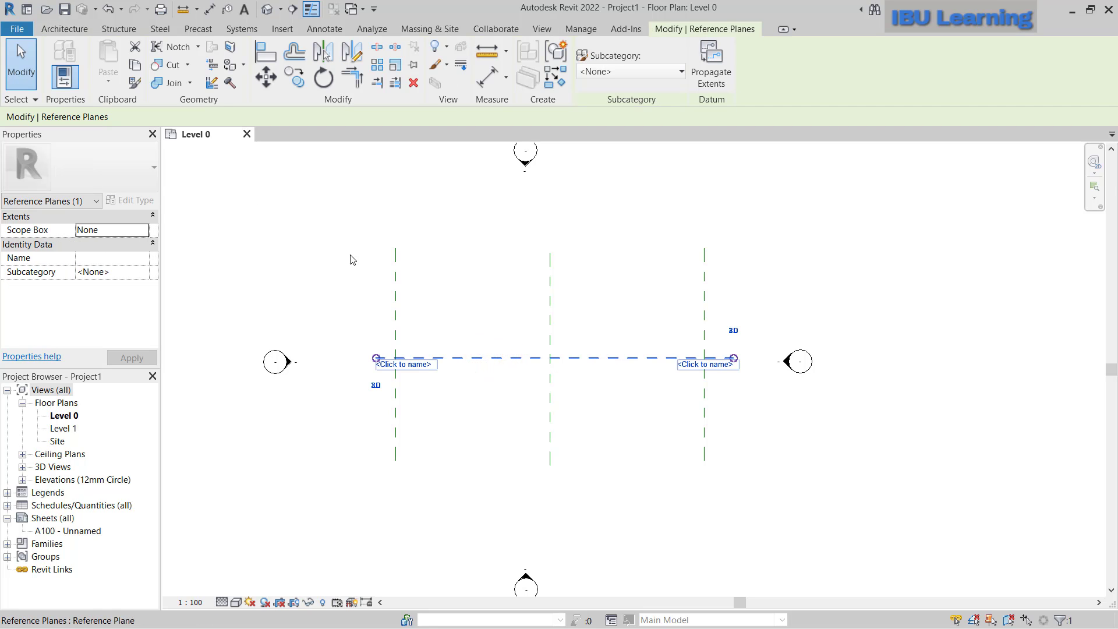
- Start an in-place mass, dismiss the Show Mass notice, and keep the name Mass 1
click(67, 34)
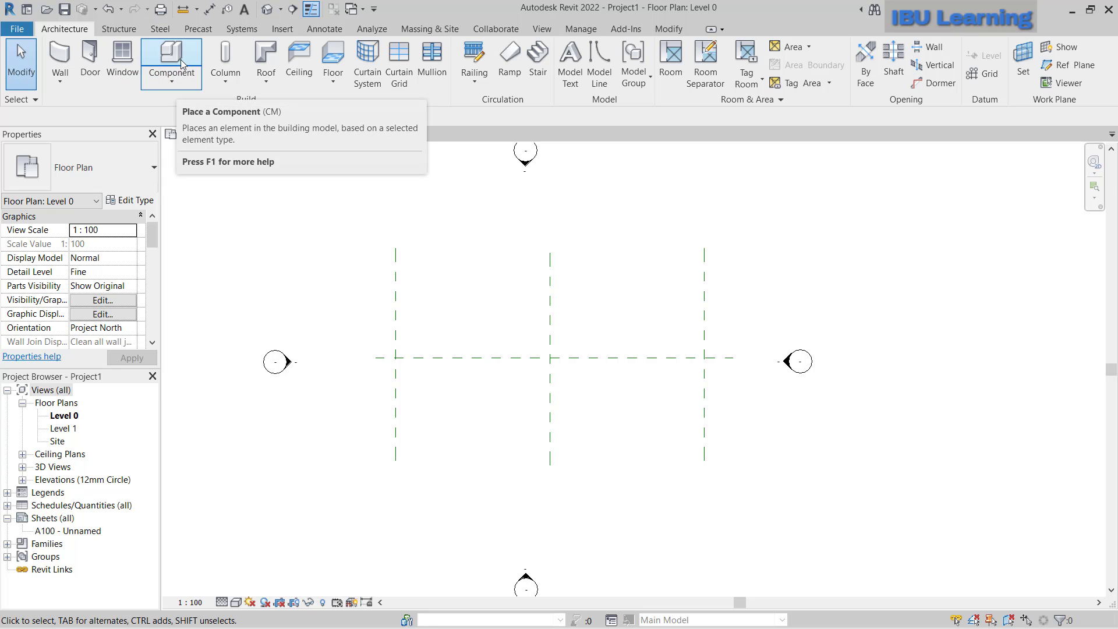
click(171, 77)
click(171, 76)
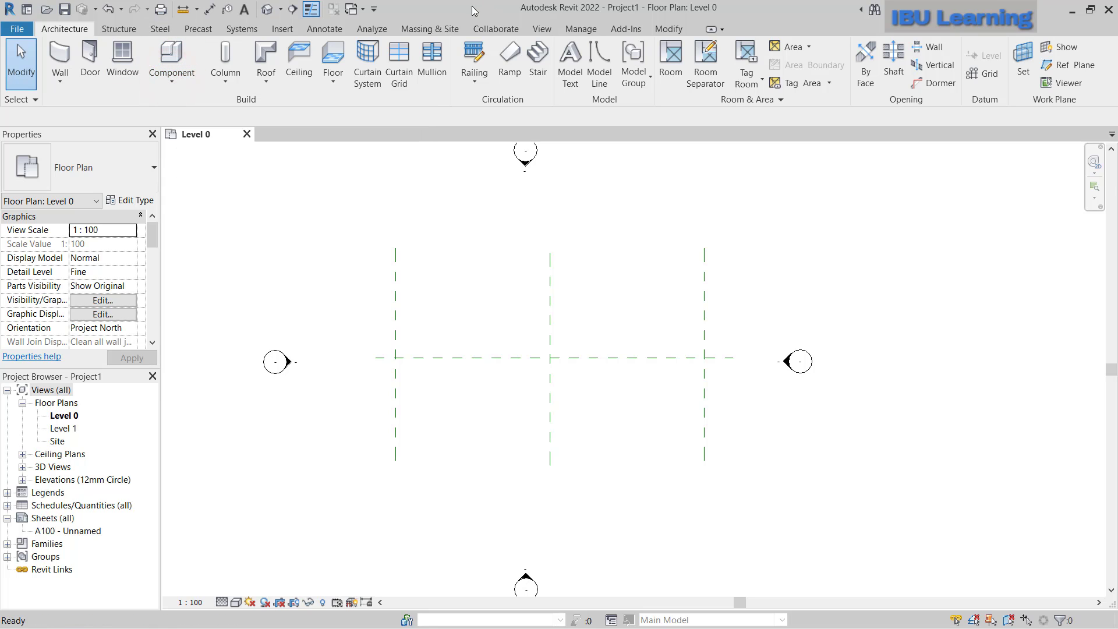
click(437, 29)
click(148, 66)
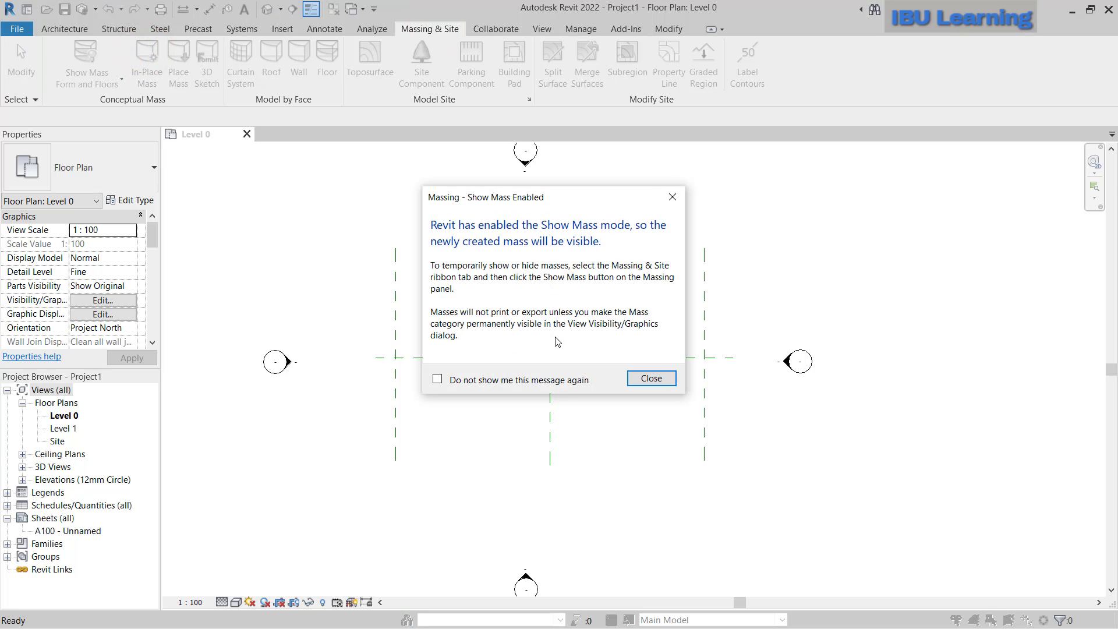
click(650, 380)
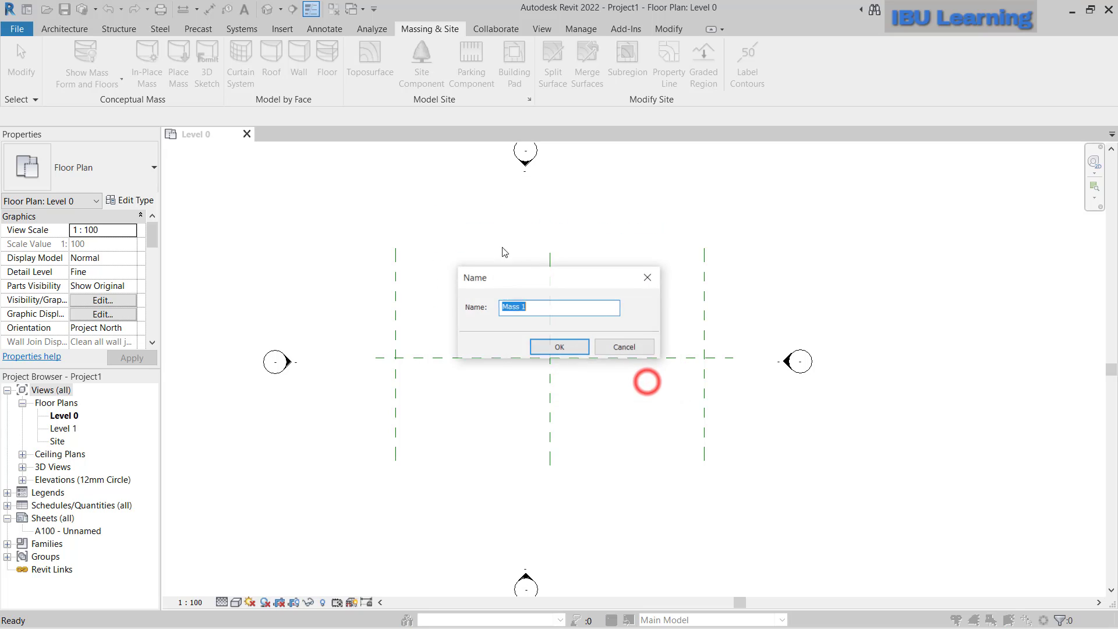
click(559, 346)
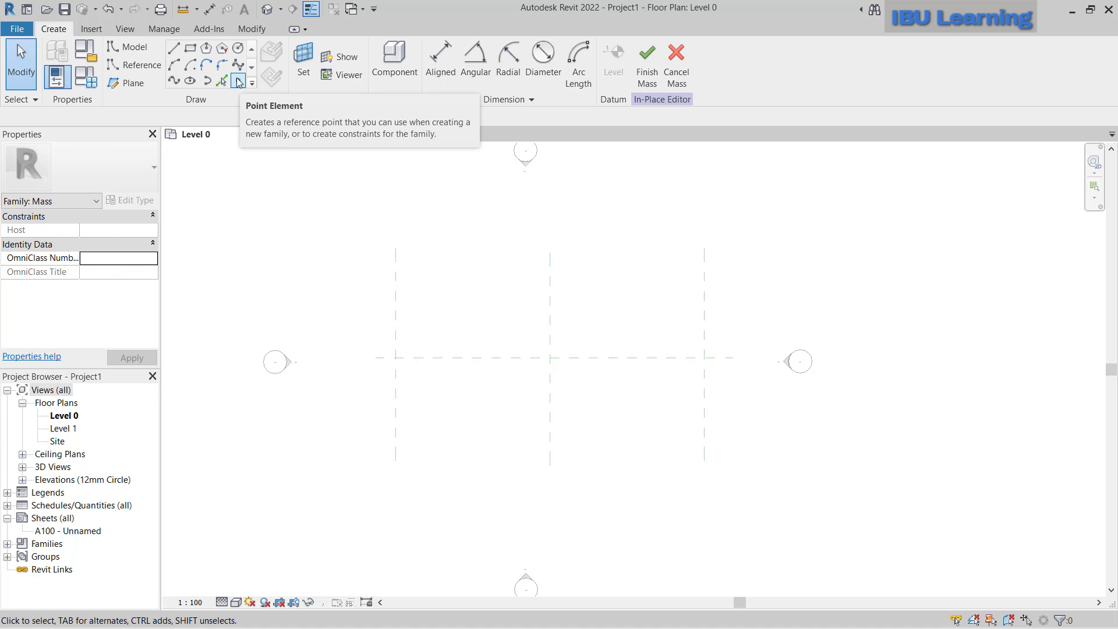
- Place two reference points on the left plane, spaced 3500 apart
click(238, 82)
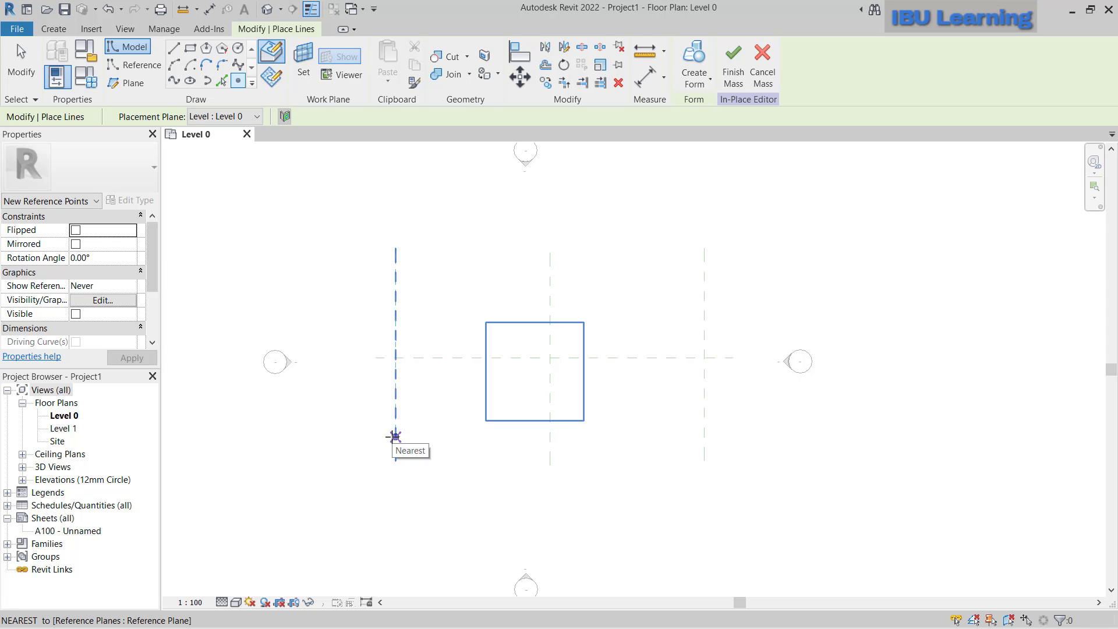
click(395, 436)
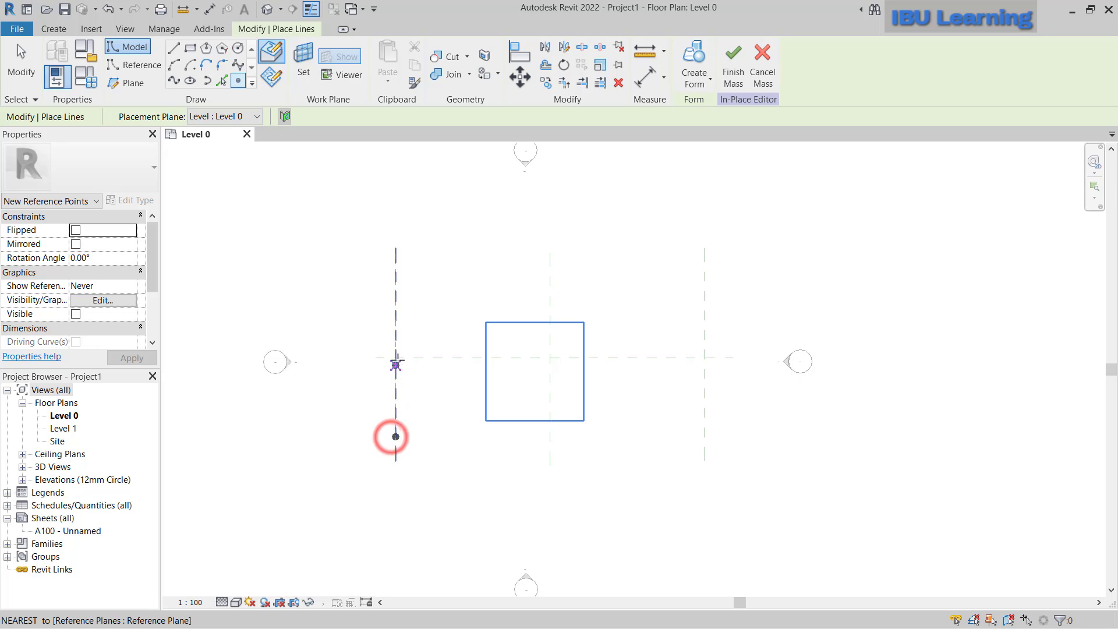
click(396, 357)
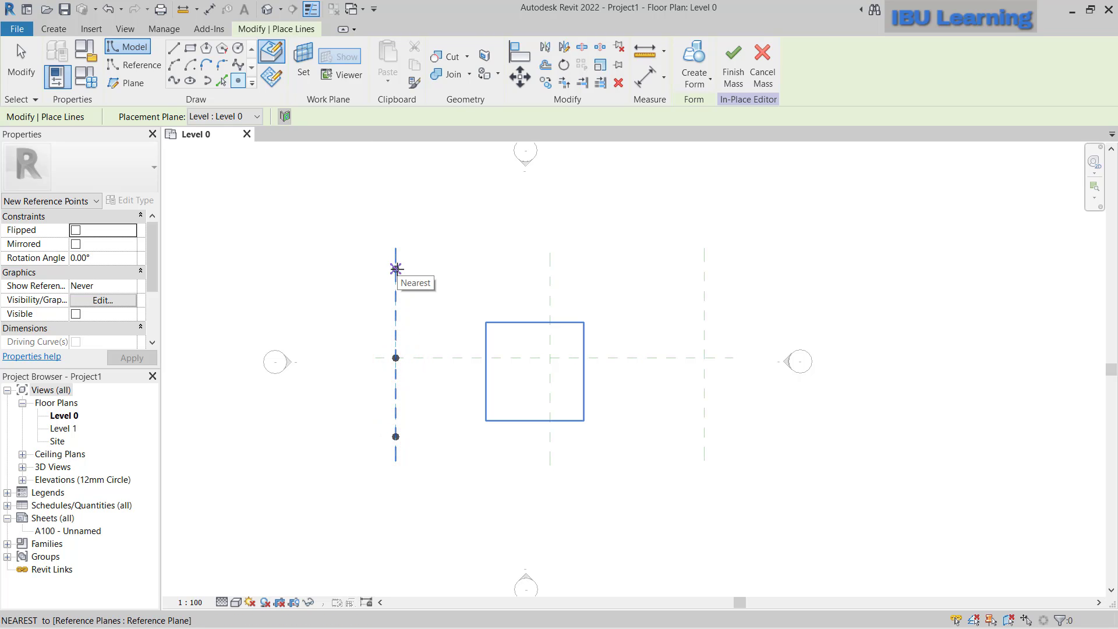
key(Escape)
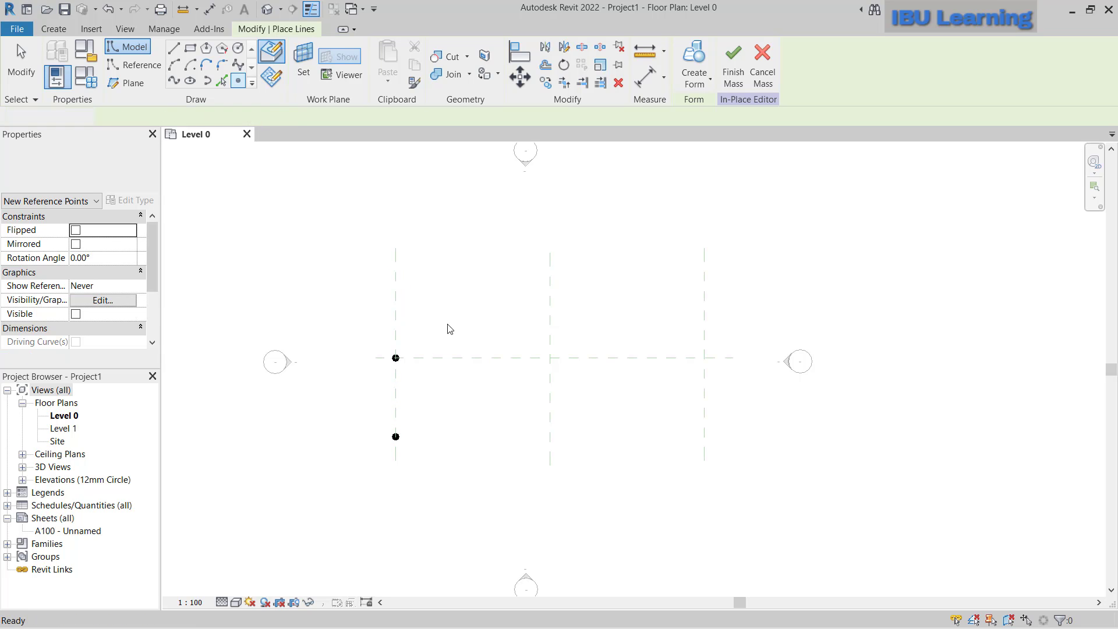
scroll(411, 367, up, 3)
key(Escape)
click(414, 488)
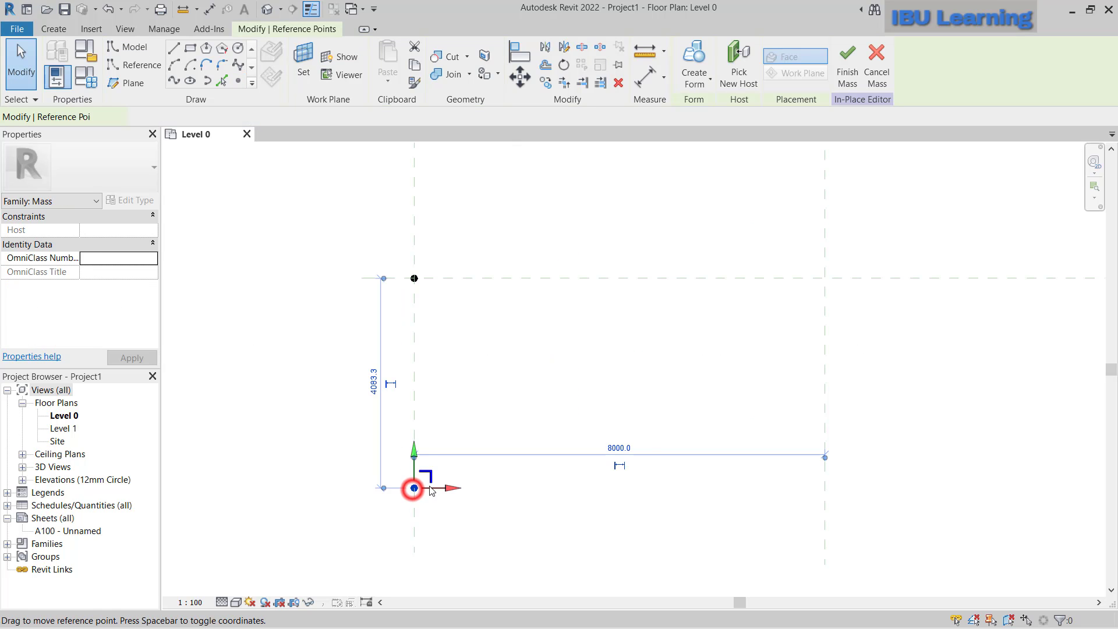
click(373, 384)
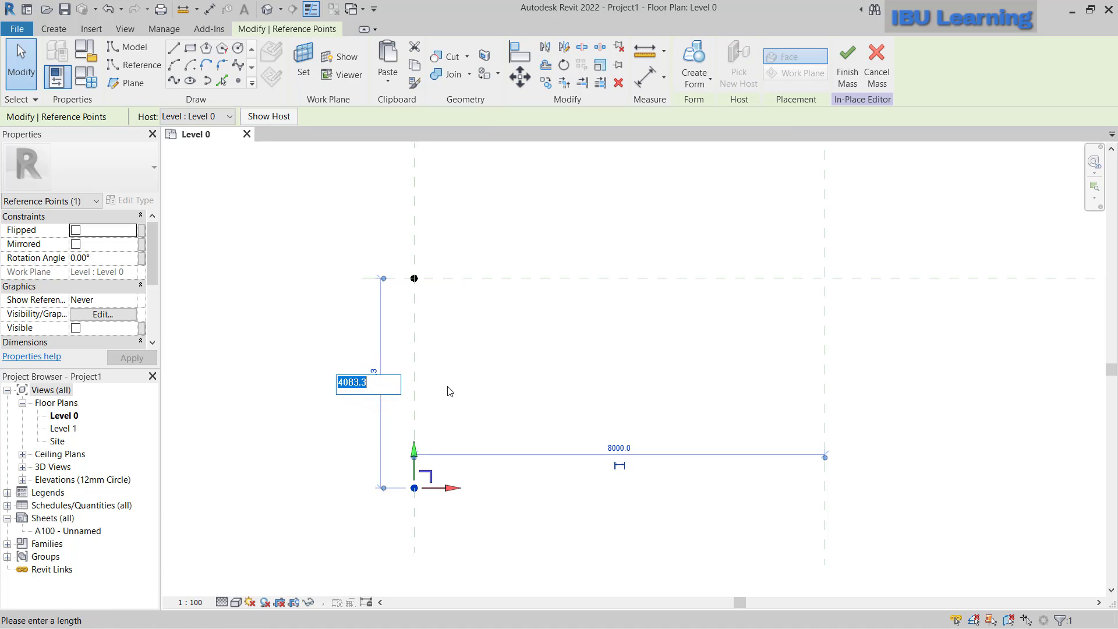
text(00)
key(Return)
key(Escape)
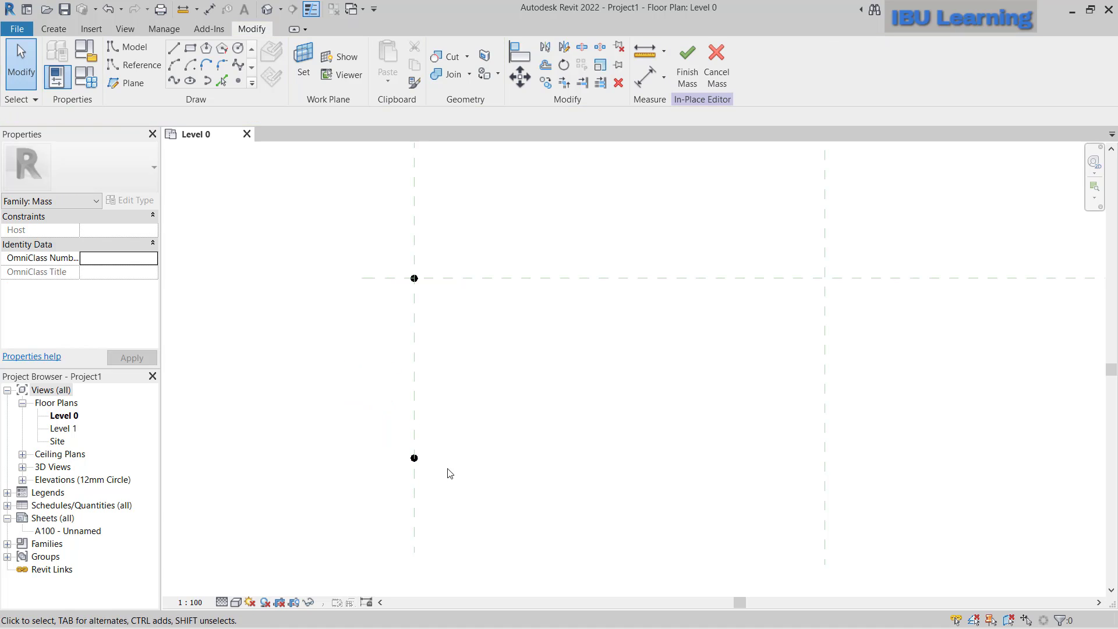
drag(392, 488, 486, 378)
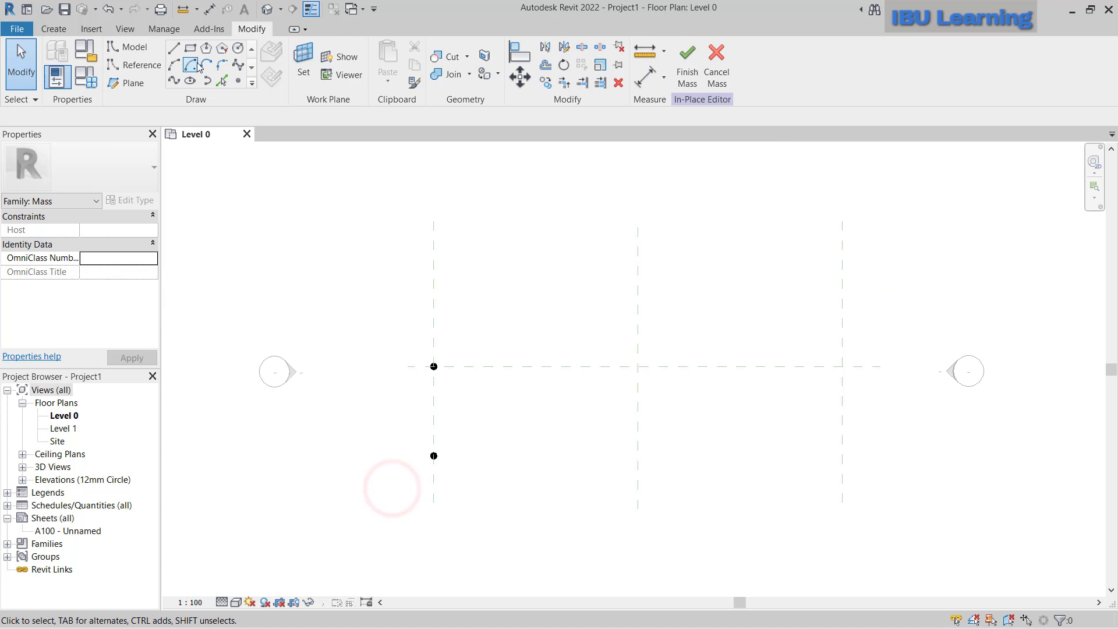
- Place reference points at the centre and right plane intersections
click(238, 84)
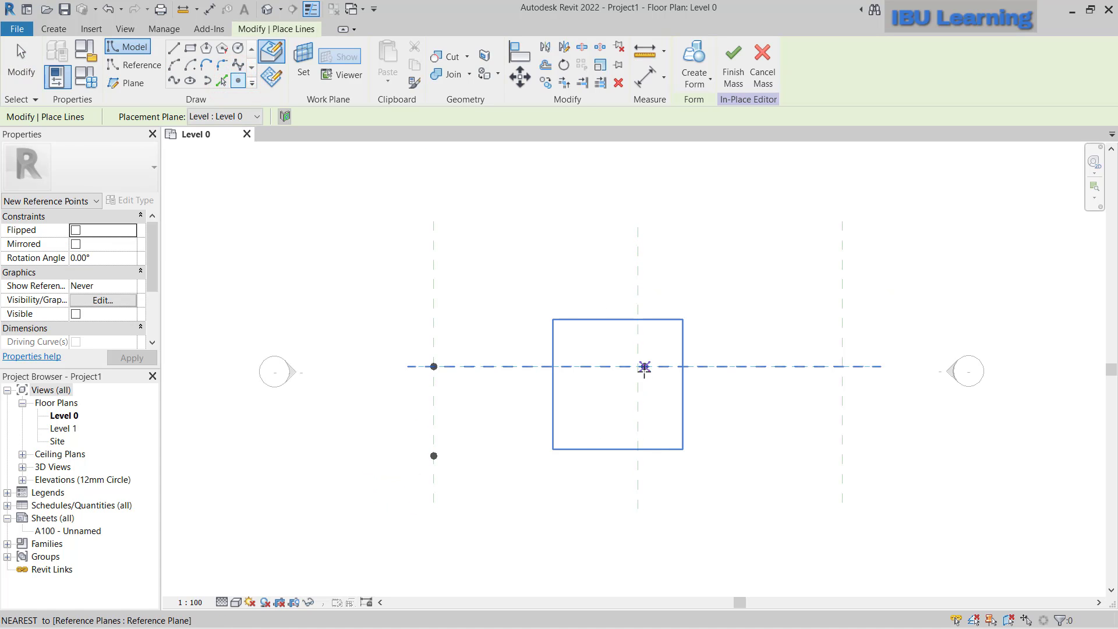
click(639, 367)
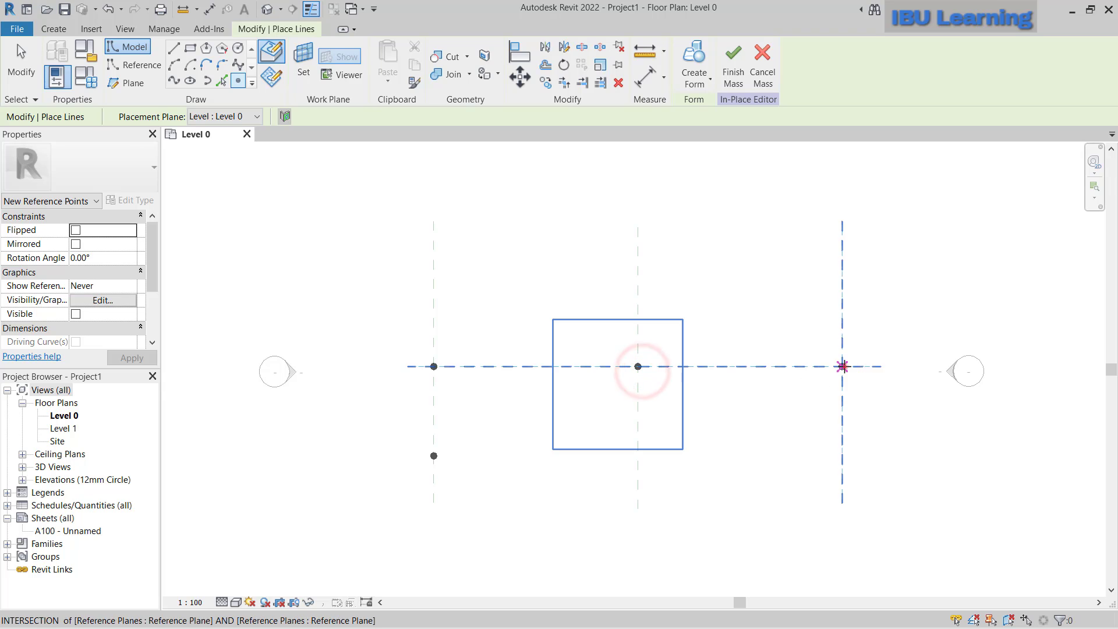
click(842, 366)
middle_drag(769, 428, 673, 399)
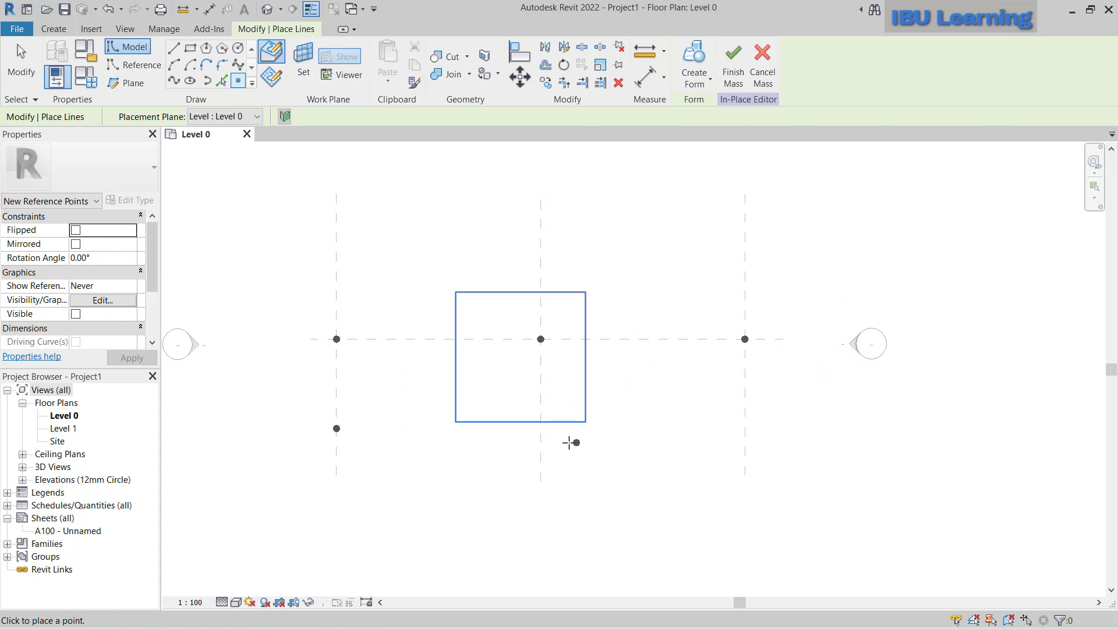
key(Escape)
key(Escape)
- Copy the centre and right points downward to form the lower row
drag(512, 315, 809, 359)
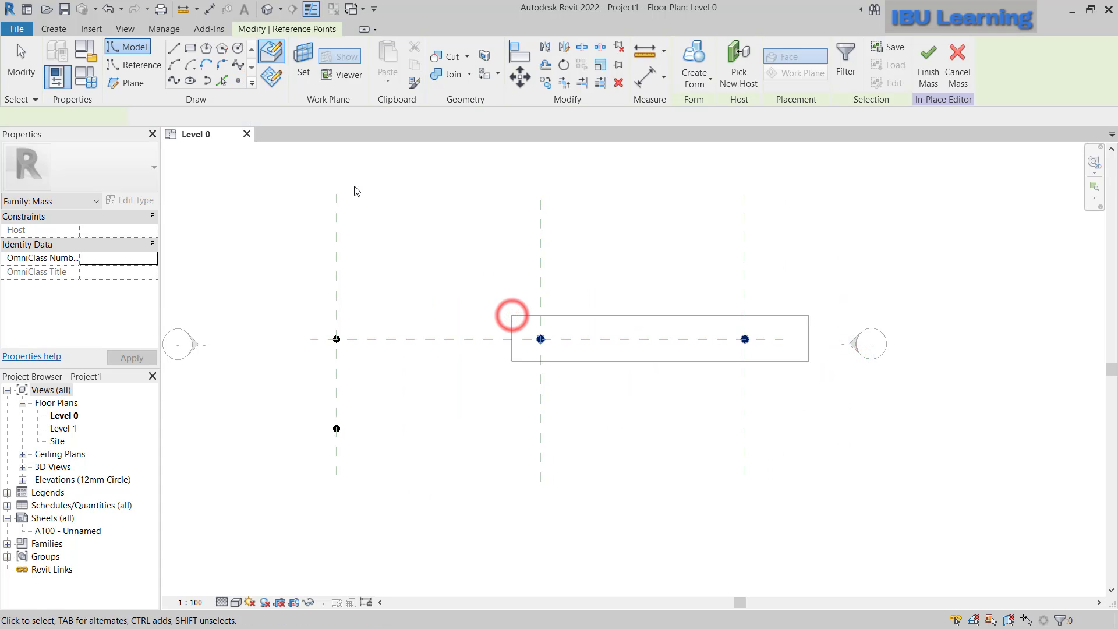
click(546, 82)
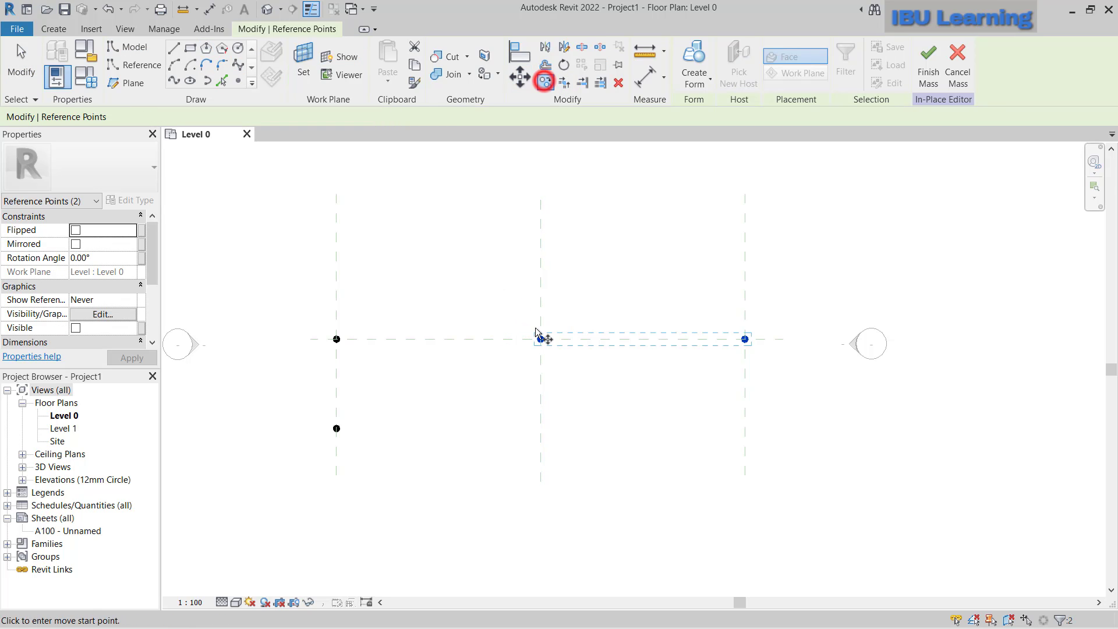
click(540, 339)
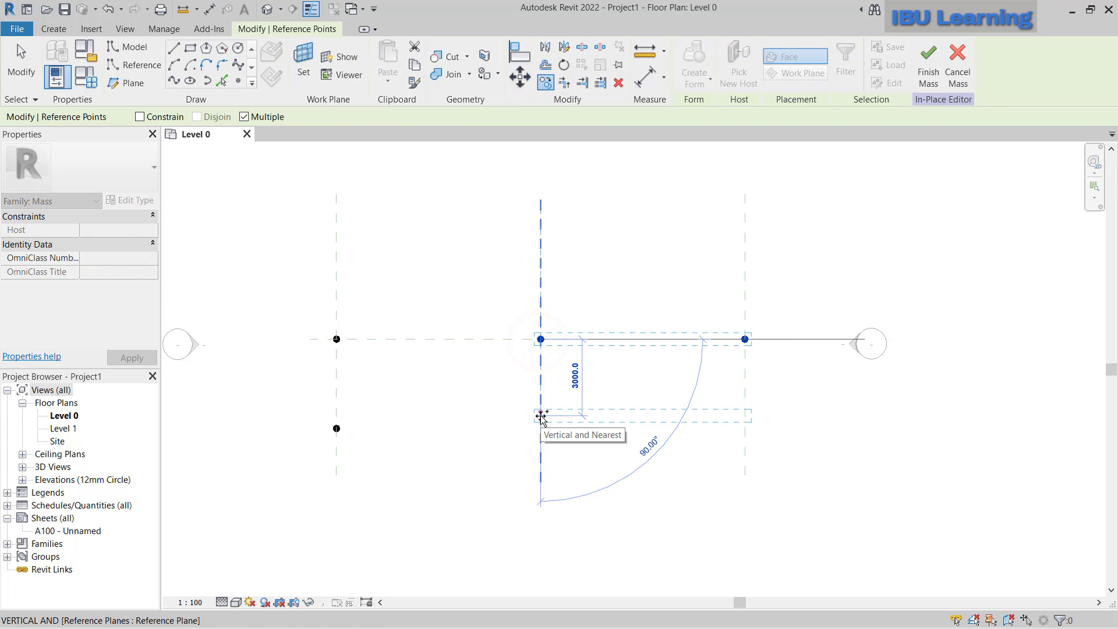
text(3500)
key(Return)
click(521, 337)
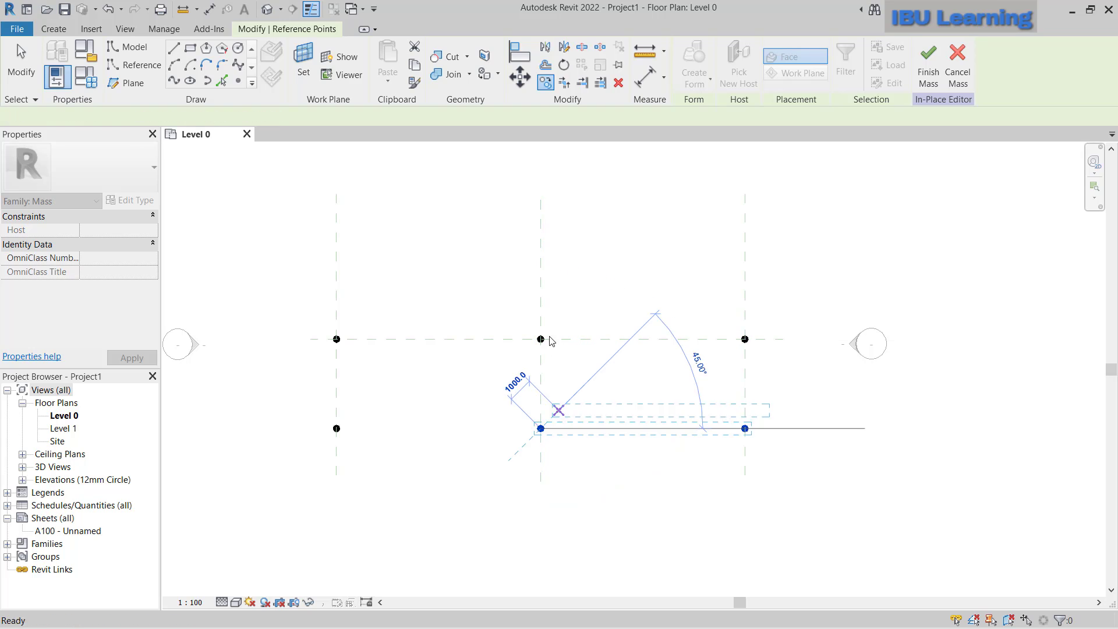
click(485, 232)
mouse_move(483, 305)
mouse_down()
mouse_move(785, 382)
mouse_move(607, 385)
mouse_up()
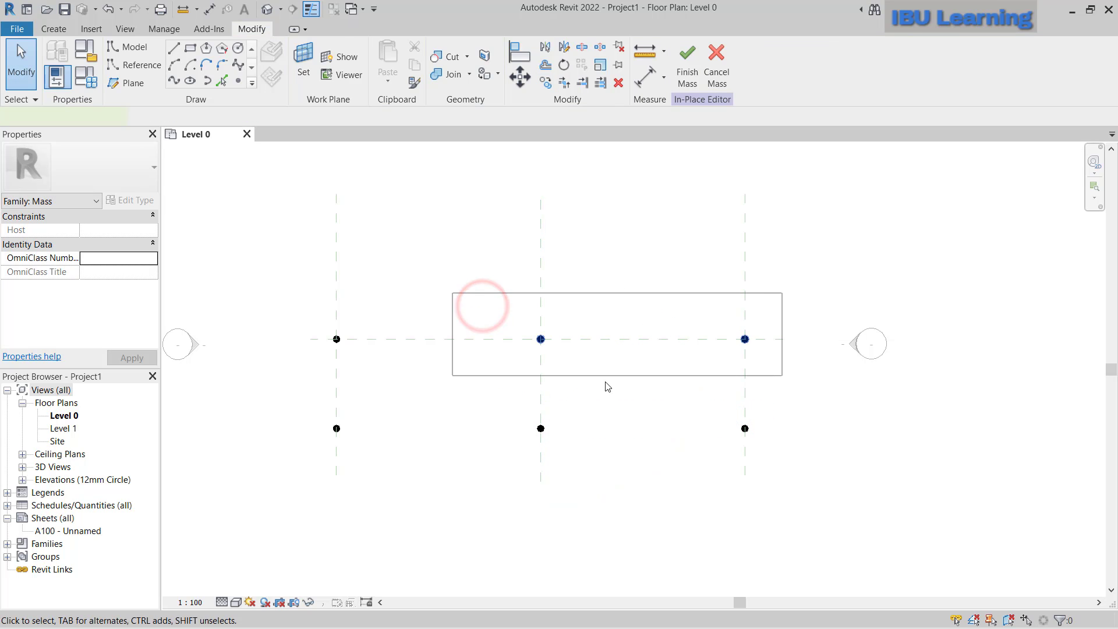
click(257, 394)
- Drag the lower centre point further down so it sits lowest
click(541, 428)
scroll(540, 428, down, 1)
scroll(542, 302, up, 1)
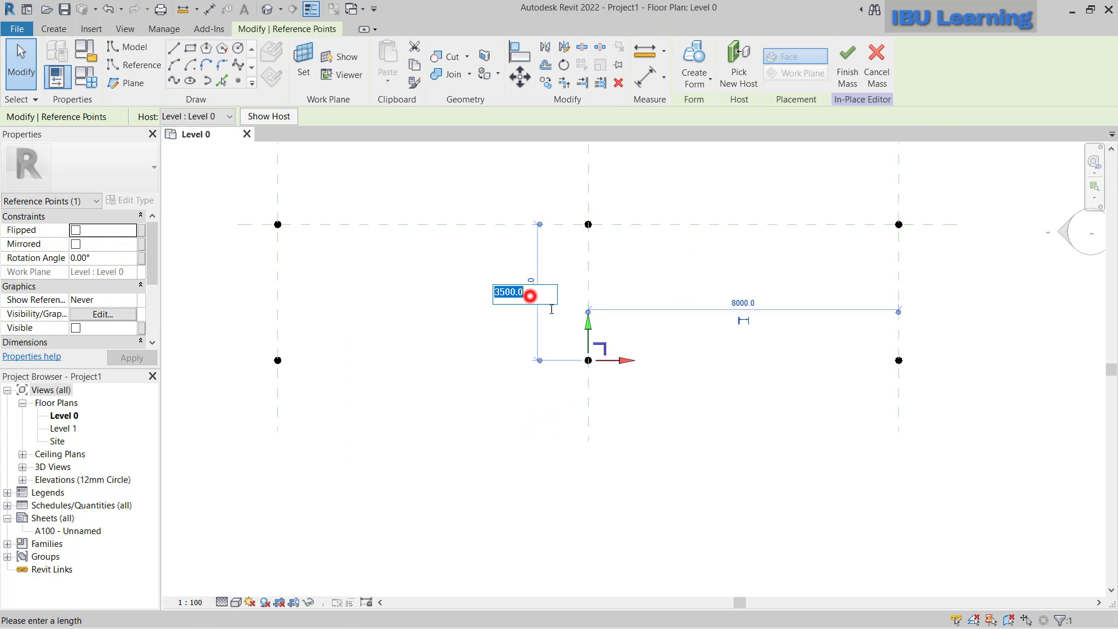
drag(591, 328, 593, 376)
click(691, 371)
scroll(343, 359, down, 1)
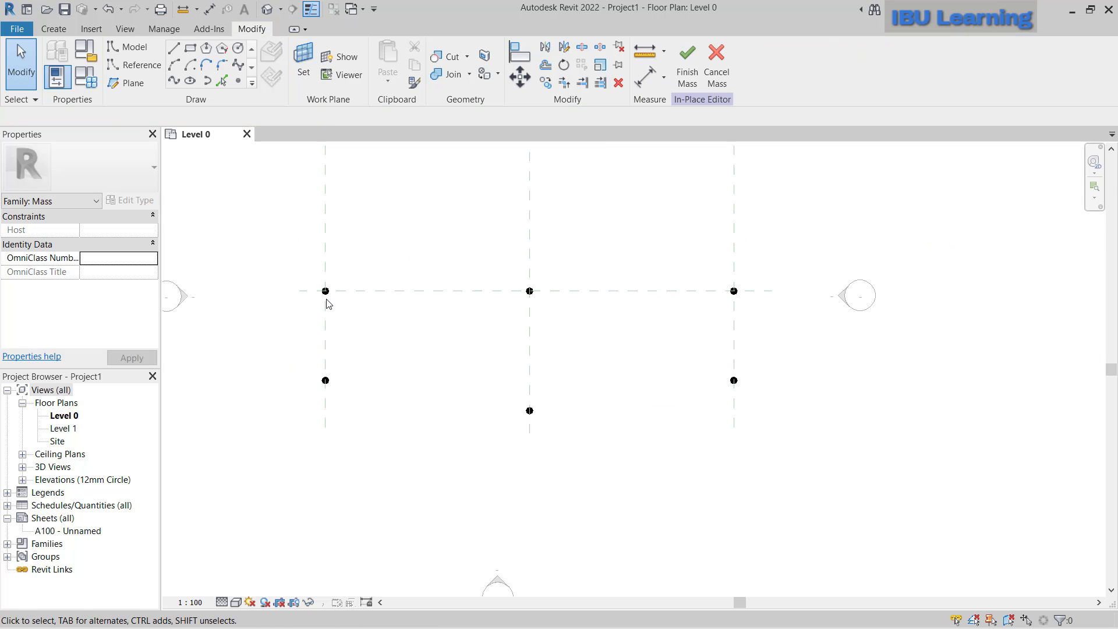
click(237, 82)
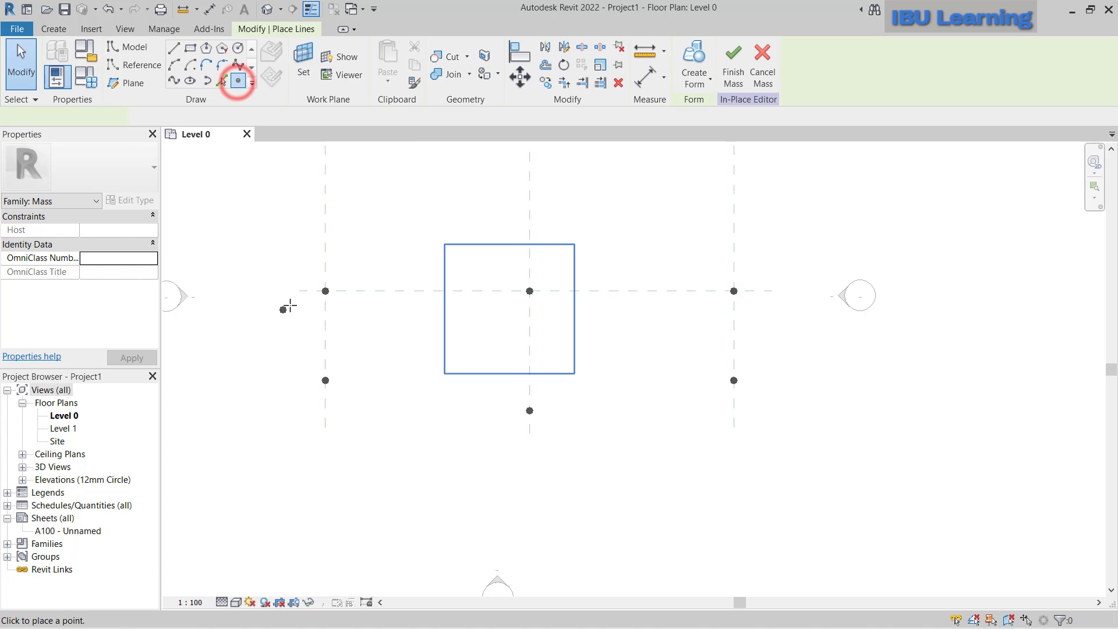
scroll(300, 290, up, 2)
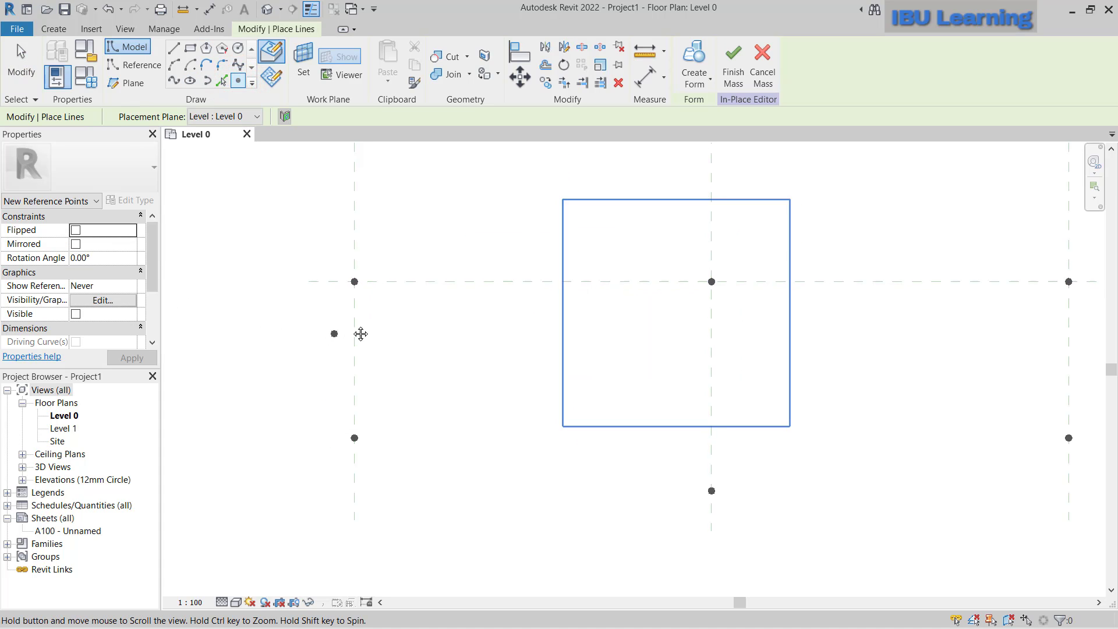
middle_drag(376, 328, 522, 337)
scroll(522, 337, down, 2)
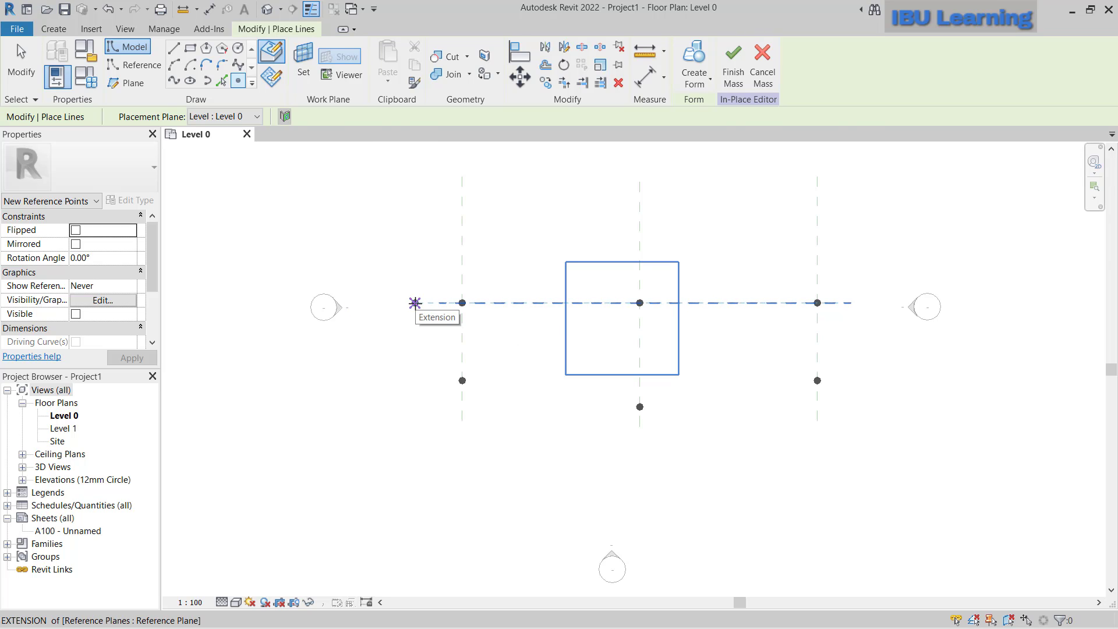
key(Escape)
key(Escape)
middle_drag(594, 381, 564, 395)
- Mirror the three lower points across the horizontal reference plane, then view them in 3D
drag(341, 388, 832, 482)
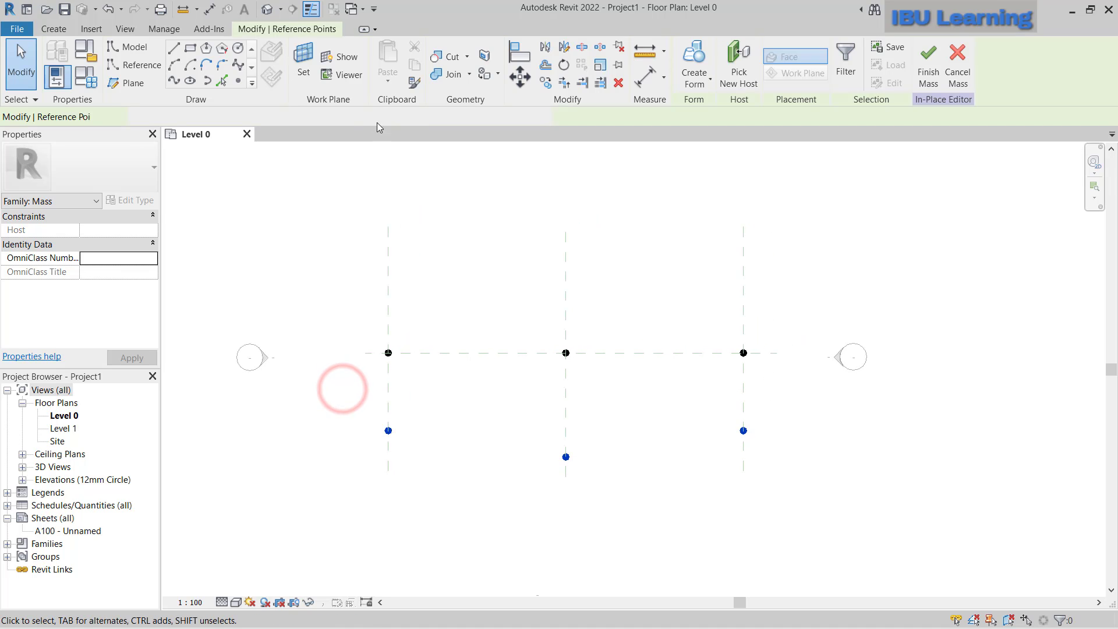
click(564, 47)
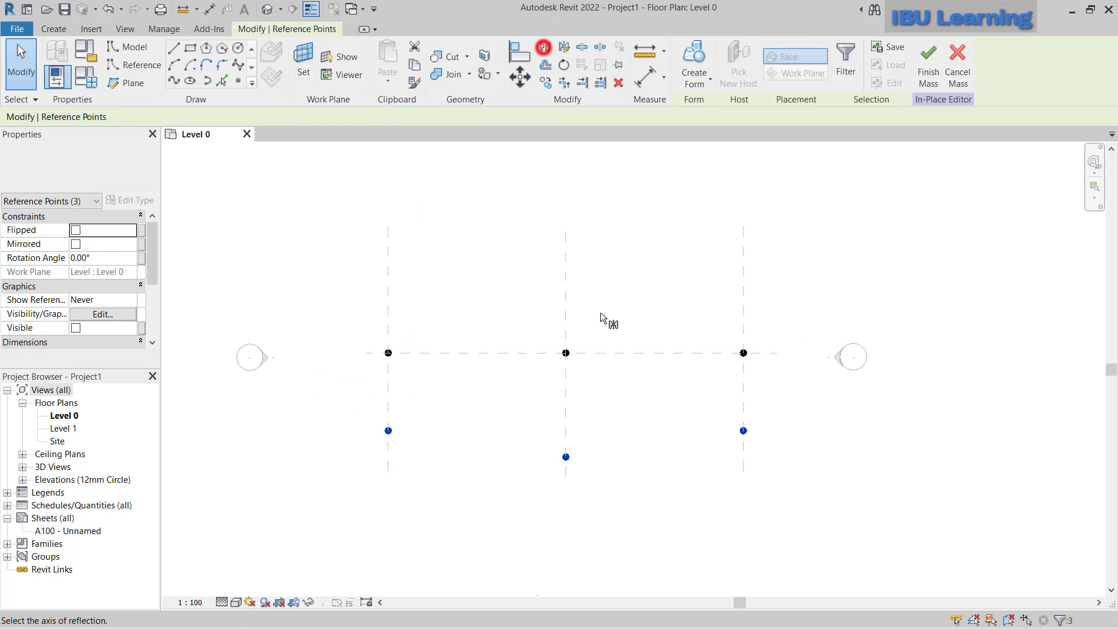
click(609, 353)
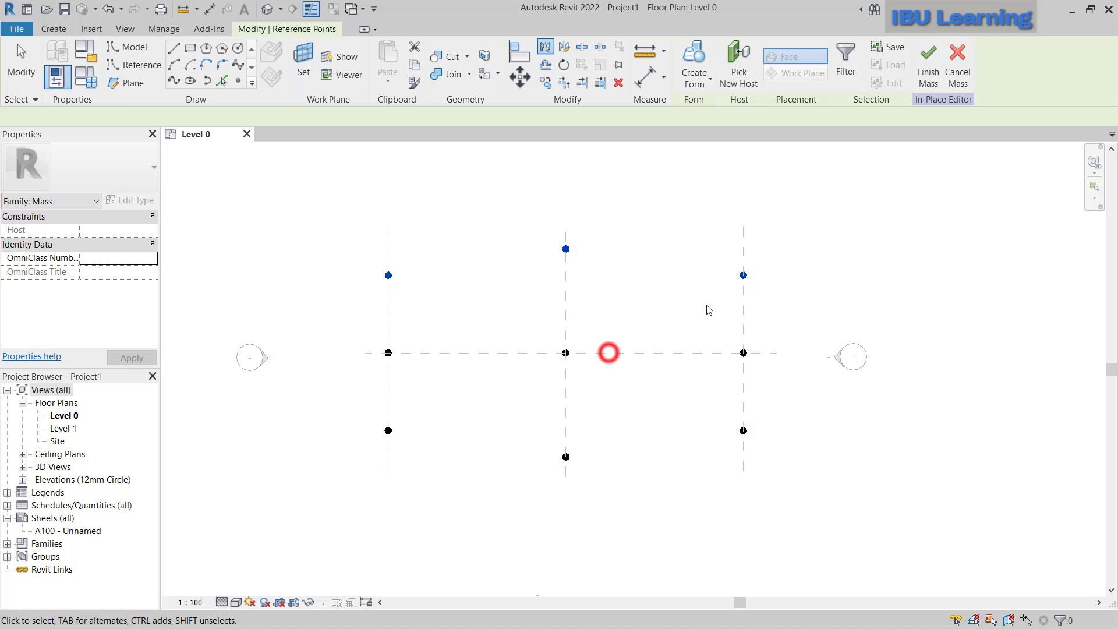
click(378, 176)
click(268, 9)
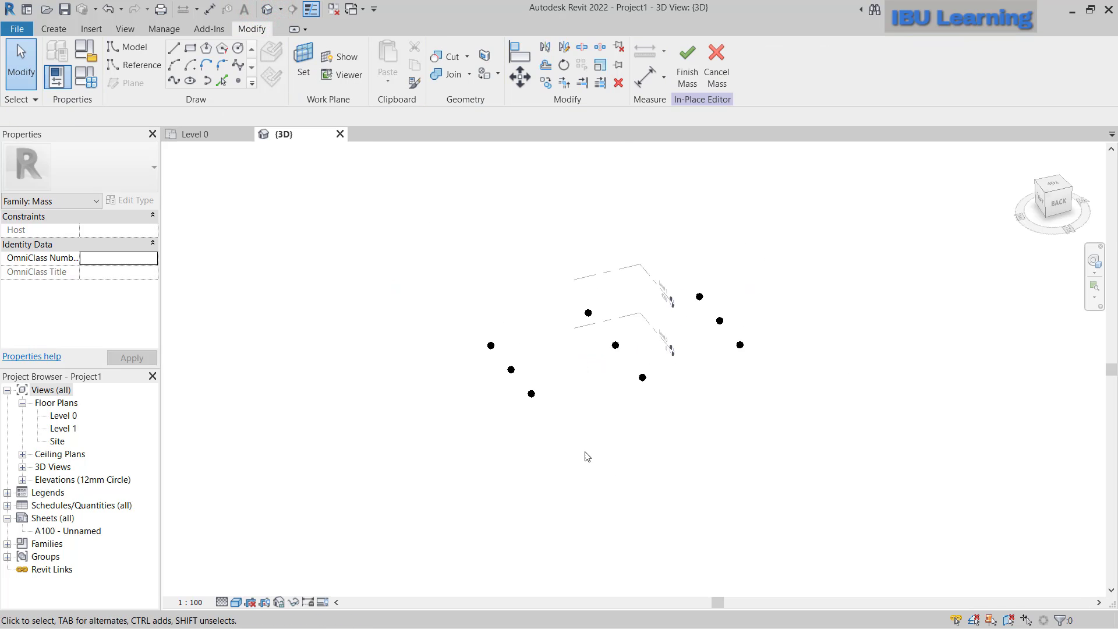
- Raise a front point and the back centre point upward in 3D
shift+middle_drag(601, 438, 652, 429)
scroll(603, 428, up, 3)
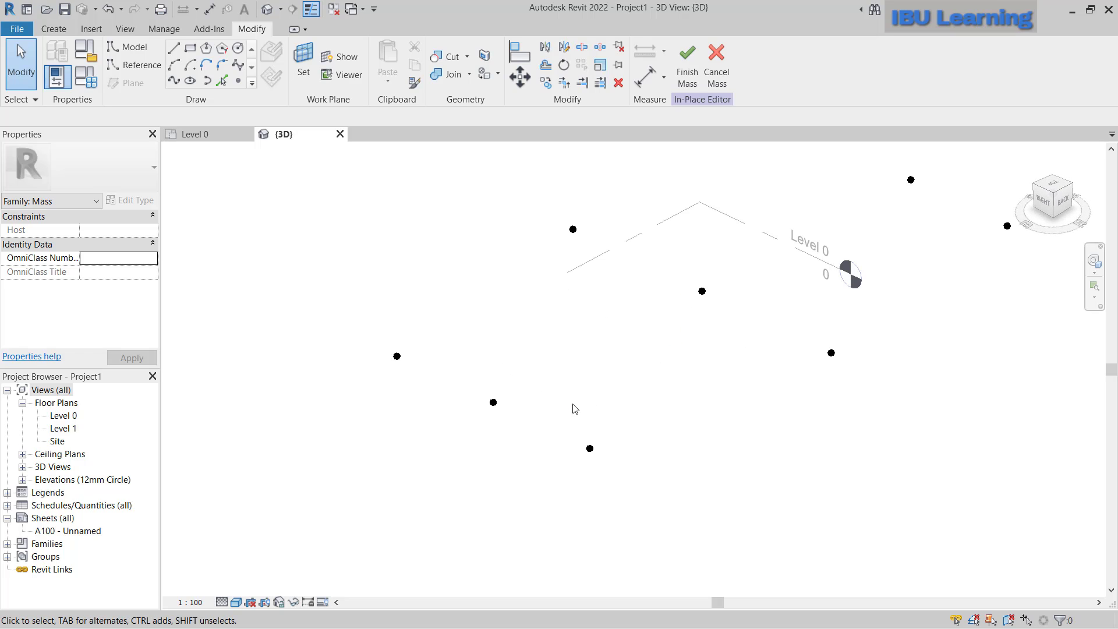
click(494, 403)
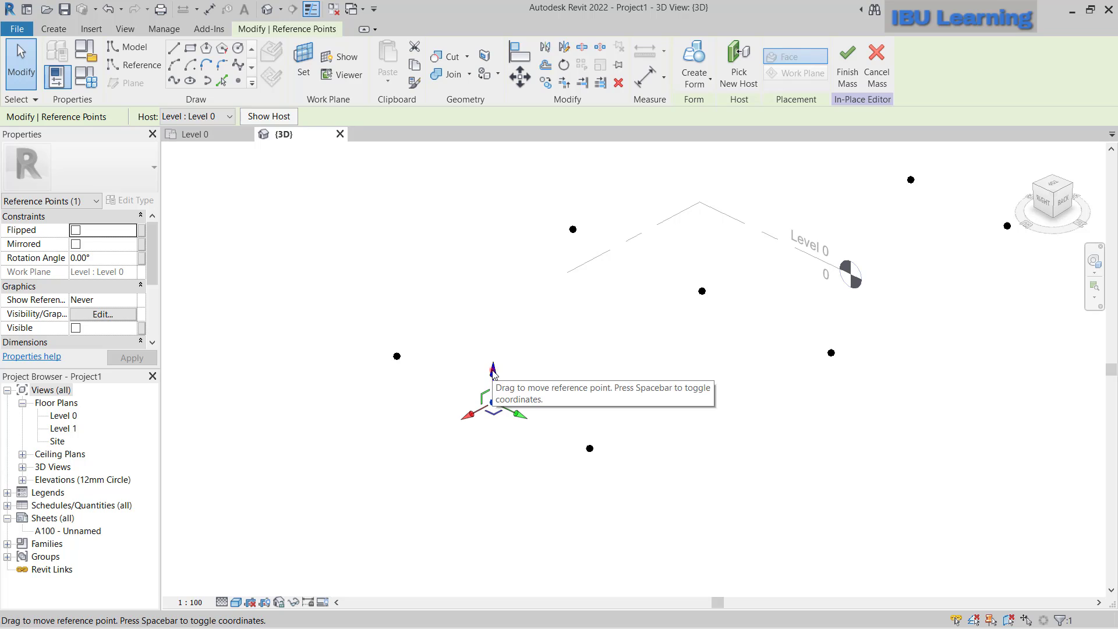
drag(493, 371, 494, 297)
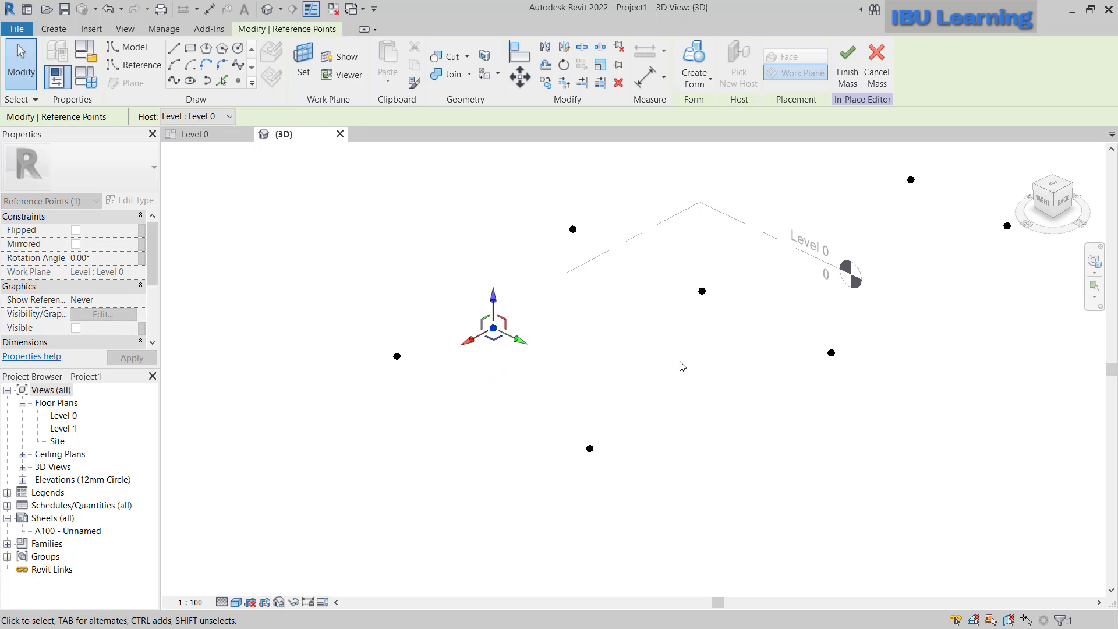
click(702, 291)
drag(702, 261, 702, 147)
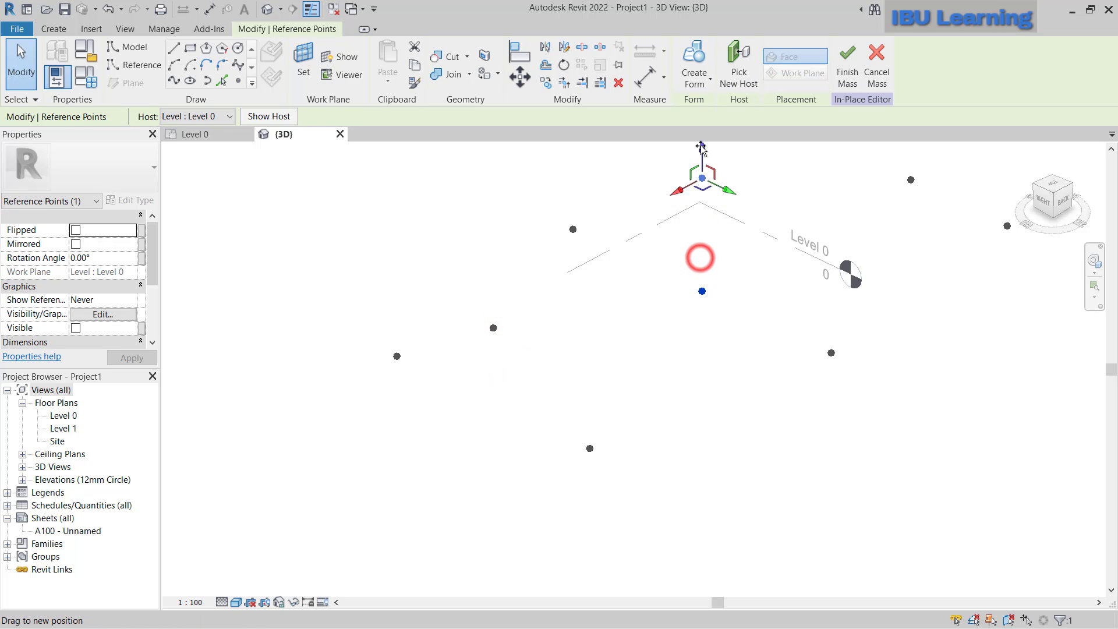
- Delete the three right-hand reference points
shift+middle_drag(739, 346, 681, 385)
mouse_move(682, 310)
shift+middle_down()
mouse_move(682, 385)
mouse_move(746, 403)
shift+middle_up()
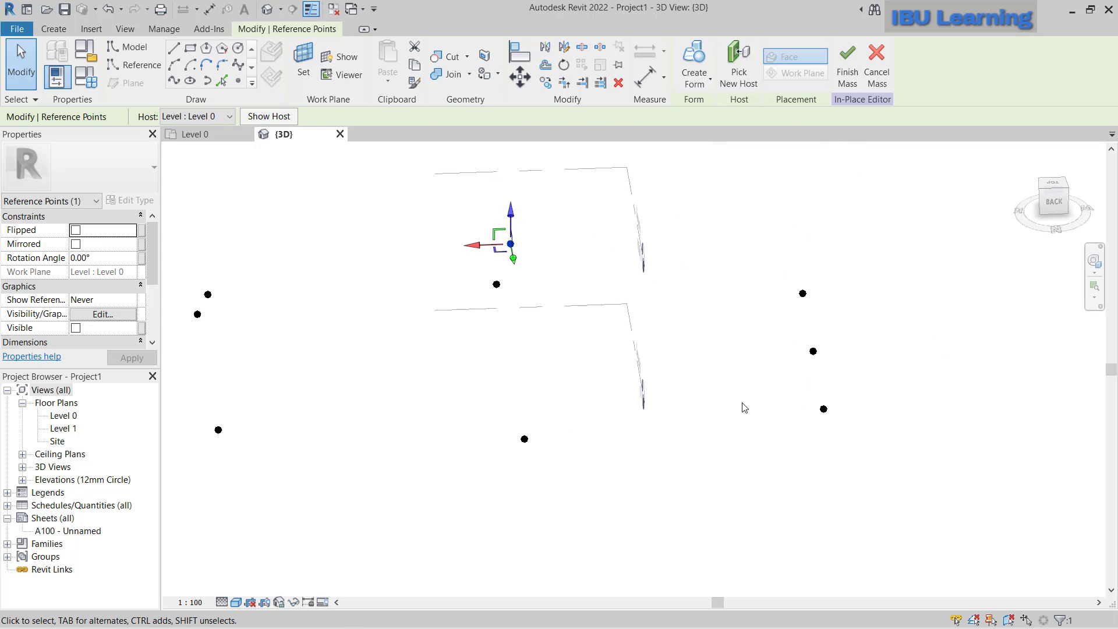
click(770, 255)
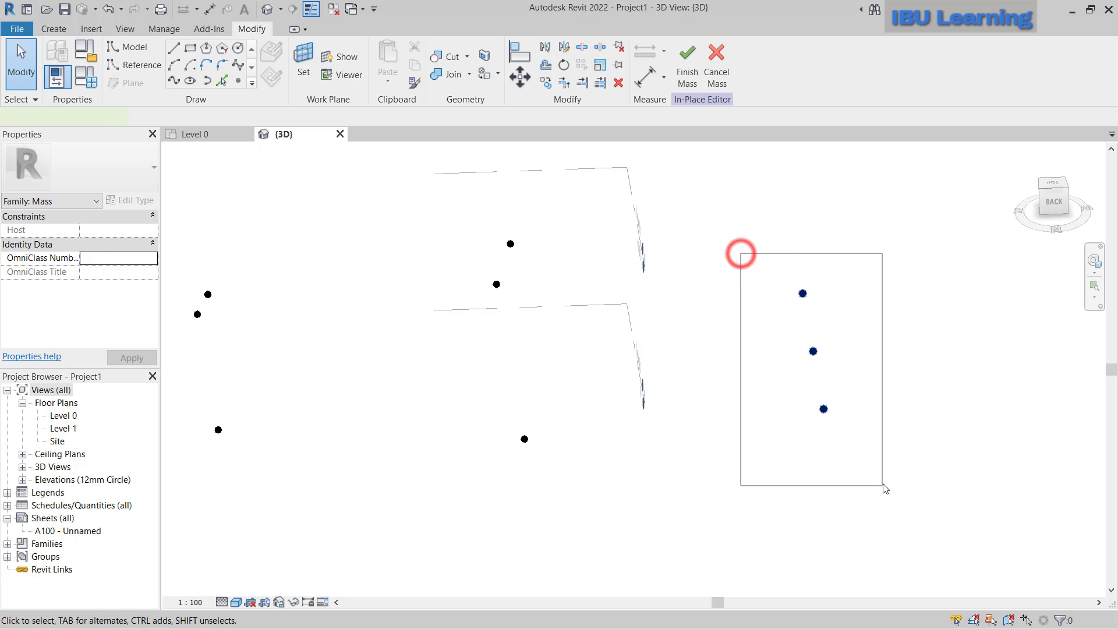
drag(741, 253, 889, 496)
key(Delete)
- Reposition the view and select the three left reference points
mouse_move(687, 428)
middle_down()
mouse_move(714, 434)
mouse_move(682, 464)
mouse_move(532, 424)
middle_up()
middle_drag(454, 461, 315, 293)
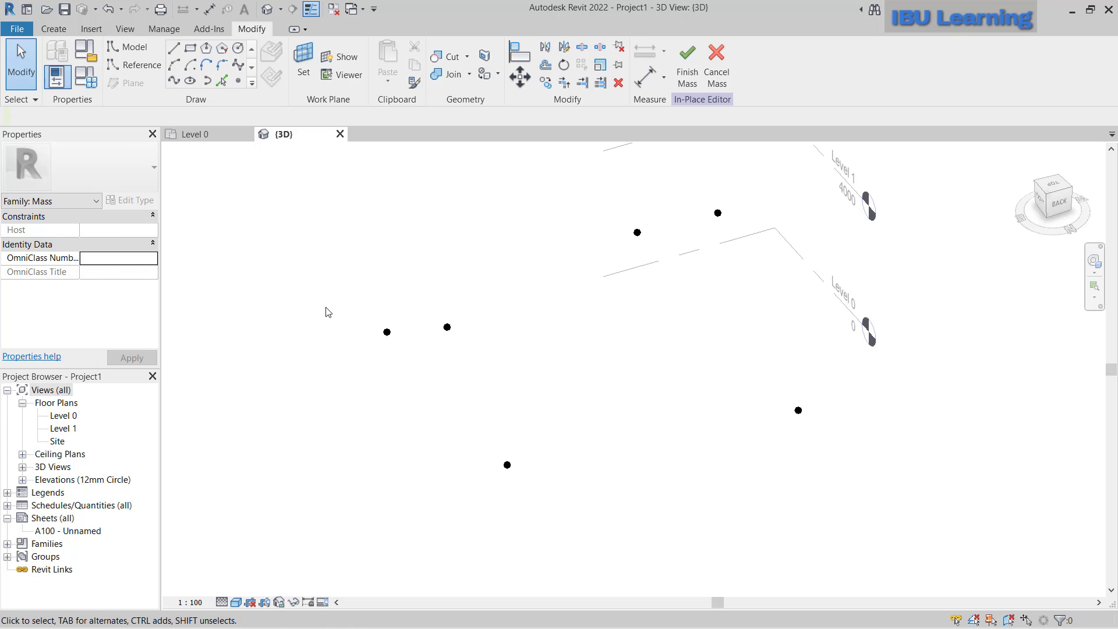
drag(332, 282, 546, 489)
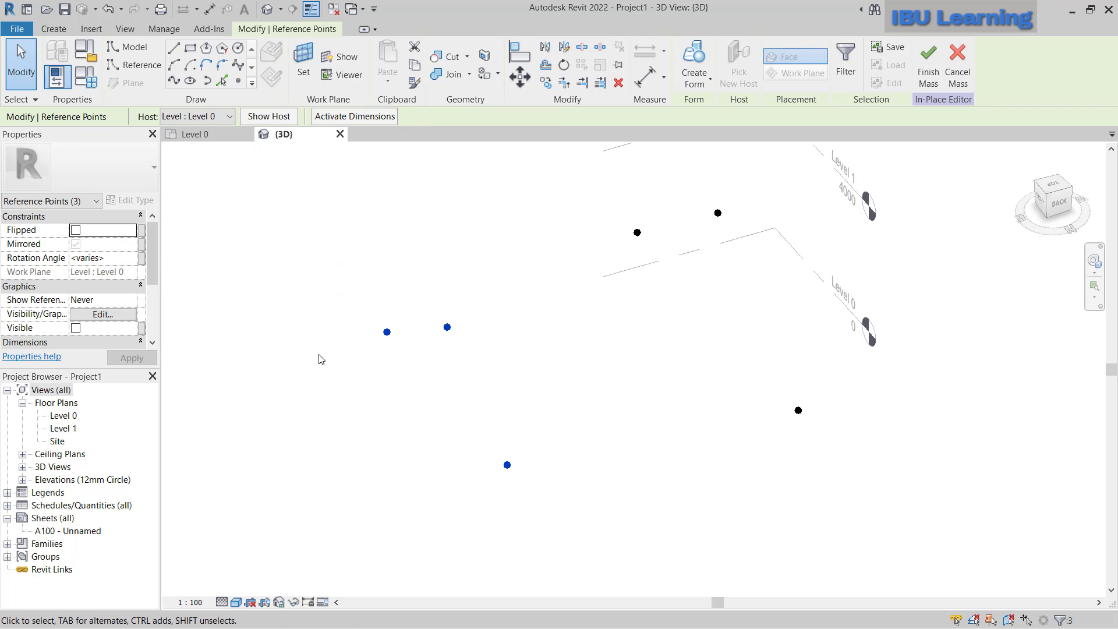
middle_drag(410, 402, 459, 345)
click(567, 320)
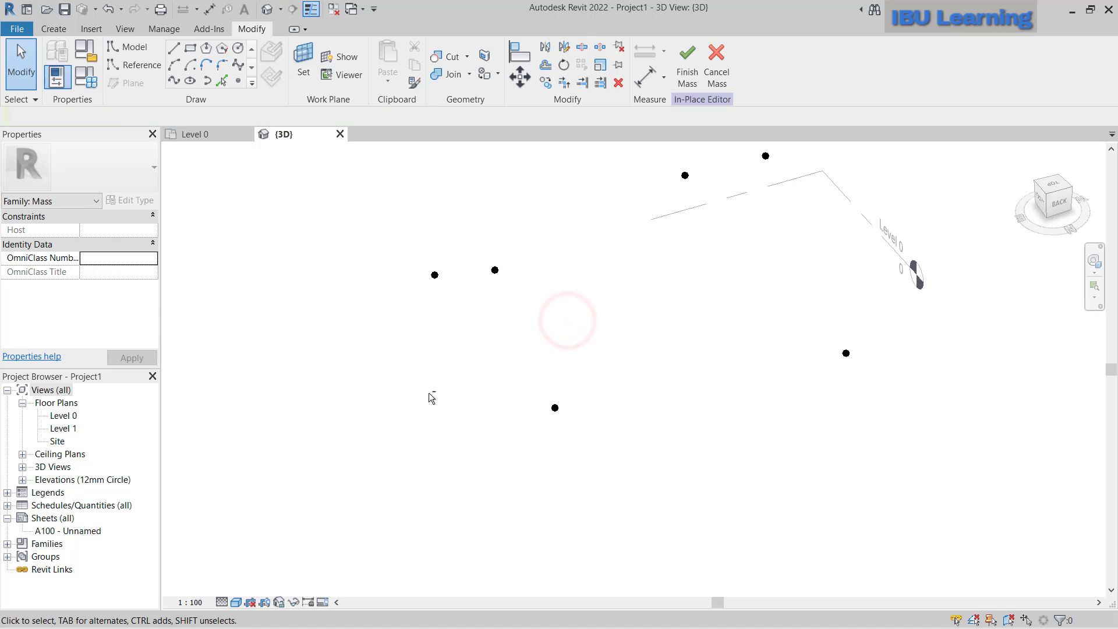
shift+middle_drag(440, 401, 509, 431)
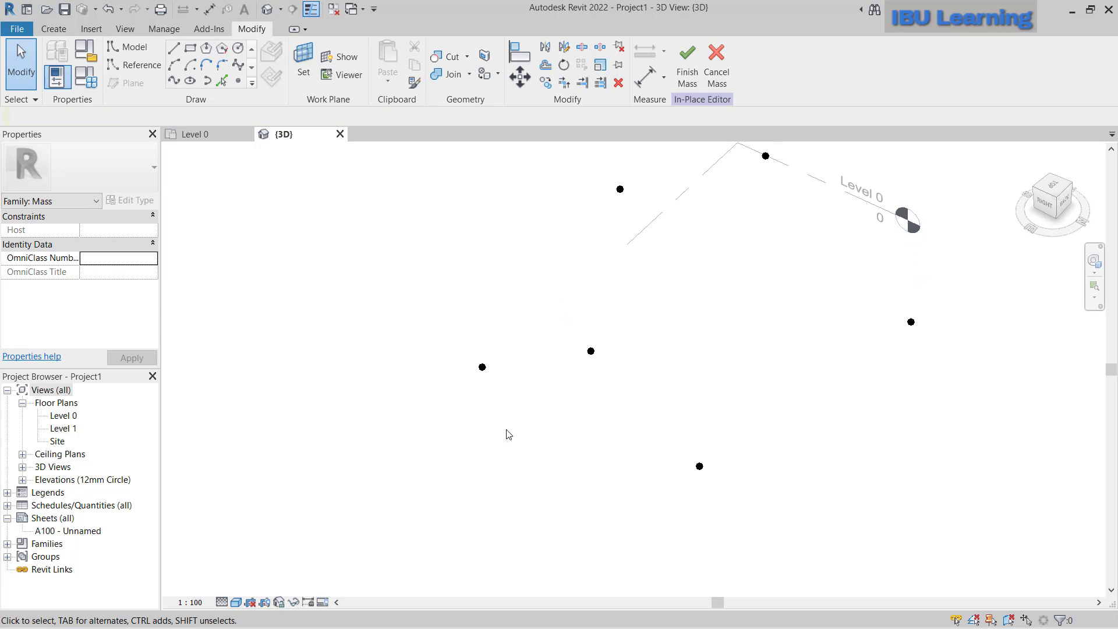
drag(454, 323, 708, 508)
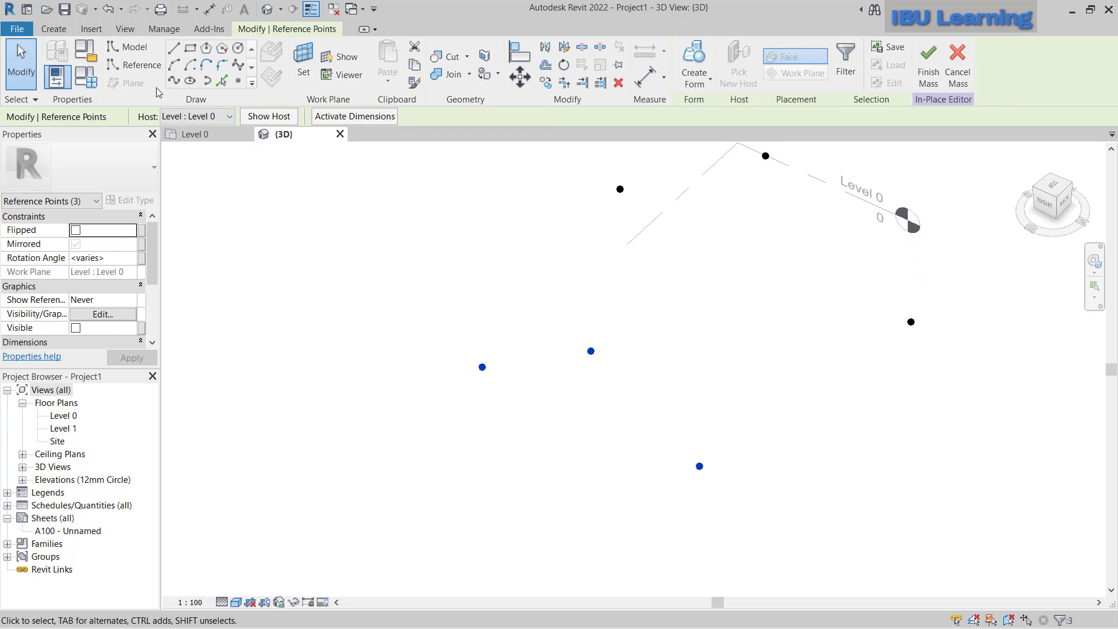
- Draw a spline through each three-point group and make both reference lines
click(174, 81)
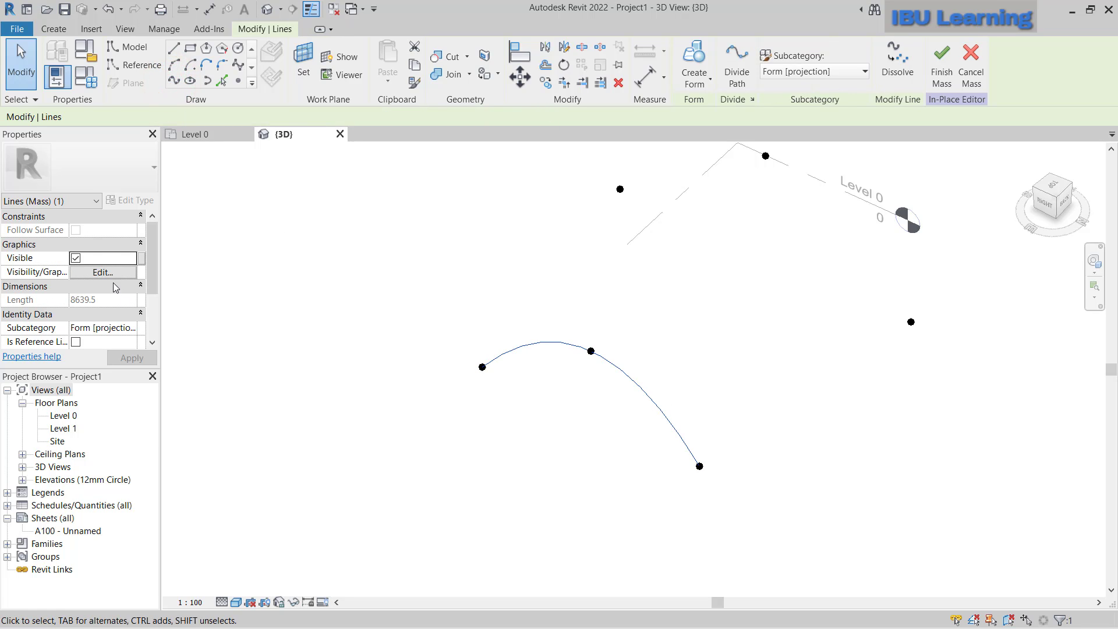
scroll(114, 290, down, 2)
click(76, 272)
mouse_move(795, 385)
middle_down()
mouse_move(745, 449)
mouse_move(673, 397)
middle_up()
key(Escape)
drag(661, 280, 888, 543)
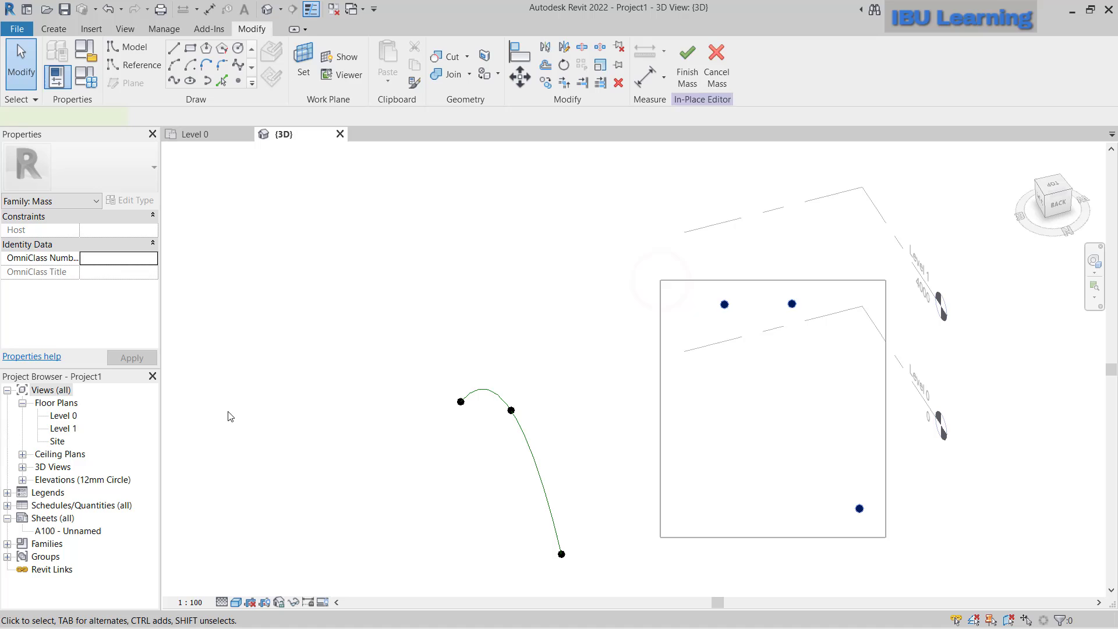
click(176, 81)
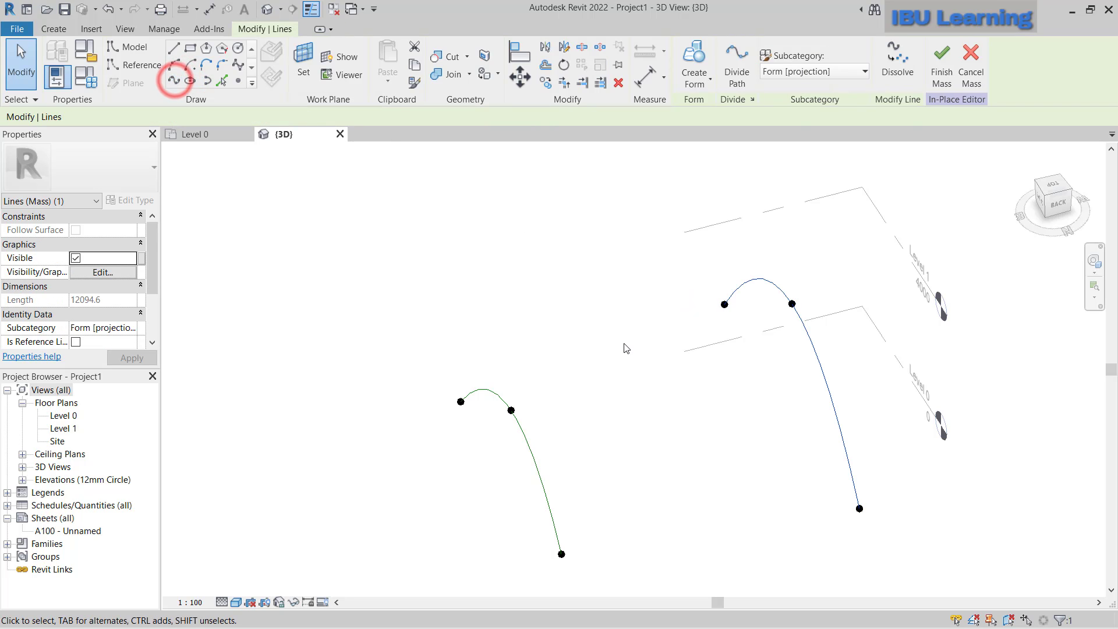
scroll(114, 313, down, 2)
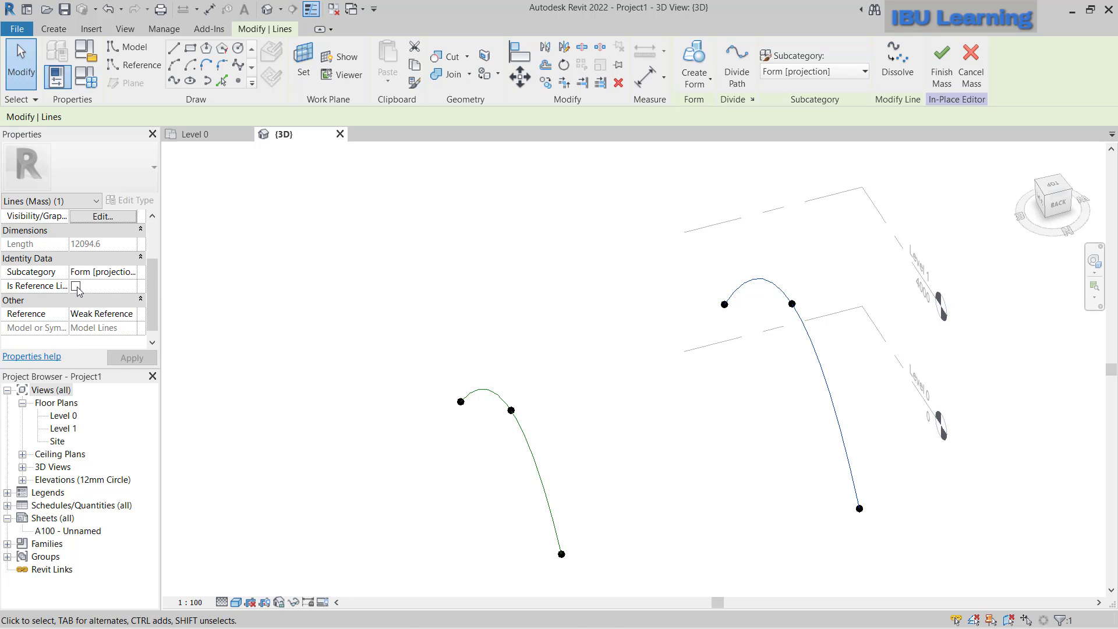
click(76, 285)
scroll(658, 445, up, 2)
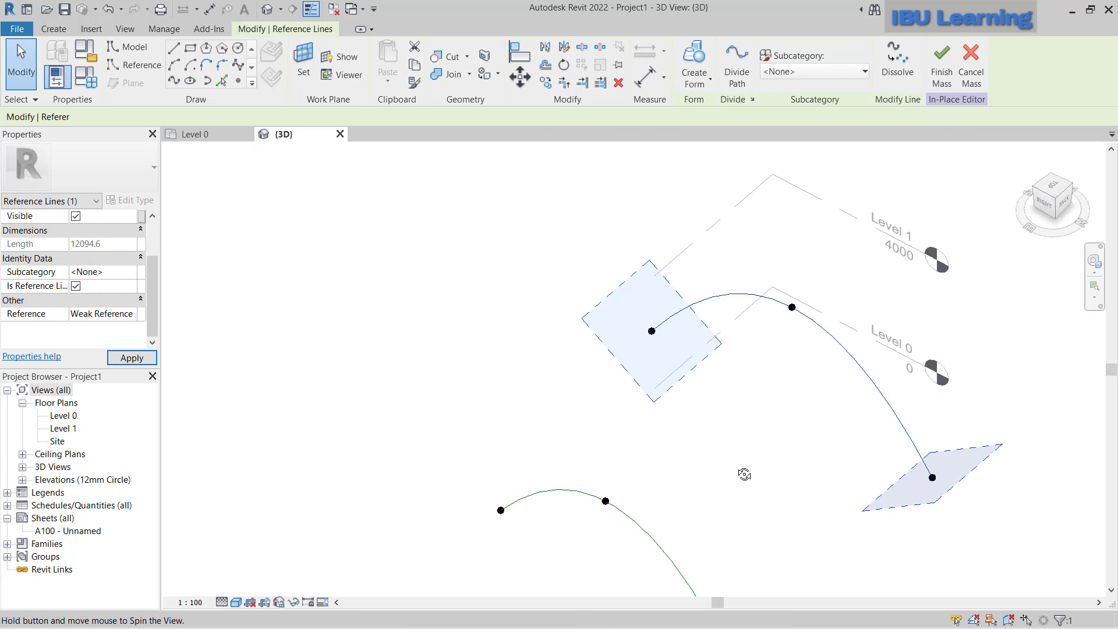
scroll(655, 419, up, 2)
scroll(655, 367, up, 2)
click(656, 365)
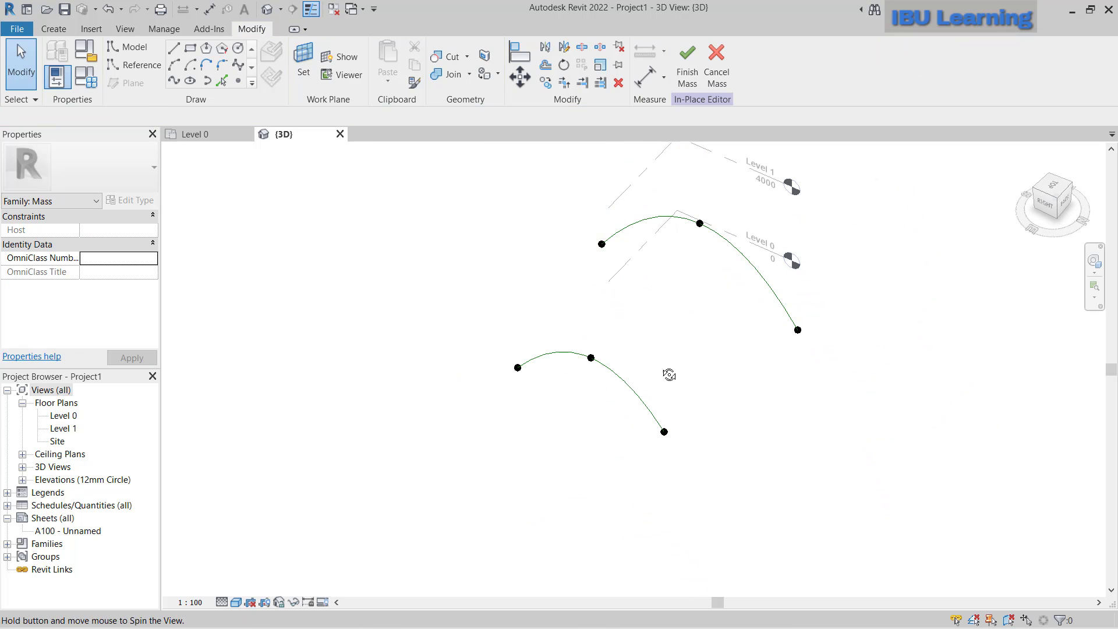
- Drag a curve's reference point left to reshape the curve
mouse_move(655, 364)
shift+middle_down()
mouse_move(571, 268)
mouse_move(528, 292)
shift+middle_up()
click(511, 289)
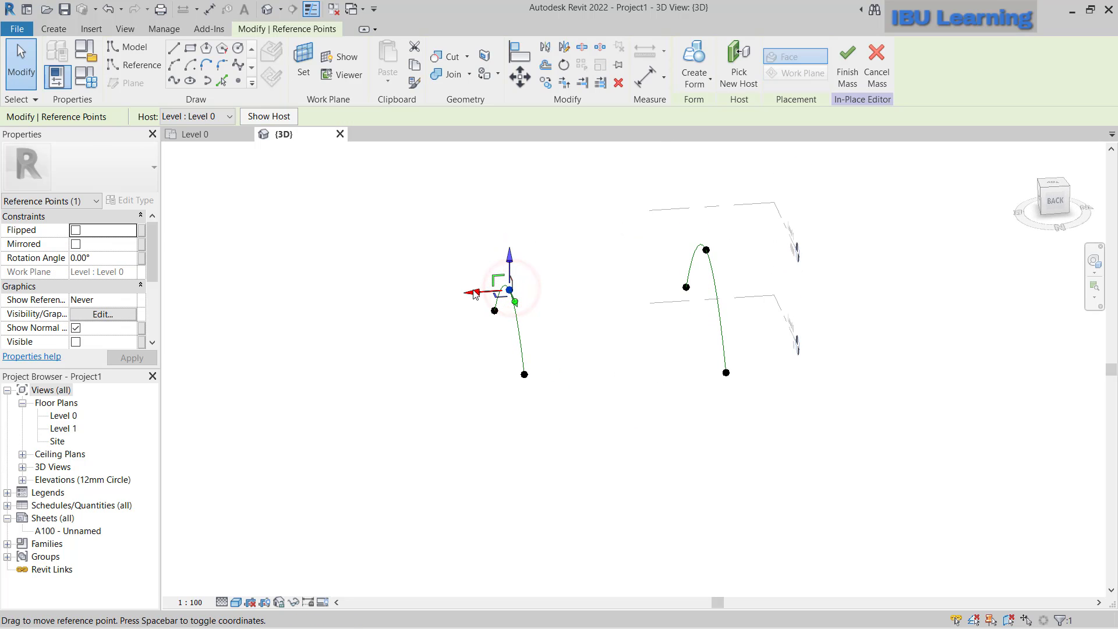
mouse_move(406, 300)
mouse_down()
mouse_move(382, 310)
mouse_move(393, 279)
mouse_up()
shift+middle_drag(524, 377, 552, 343)
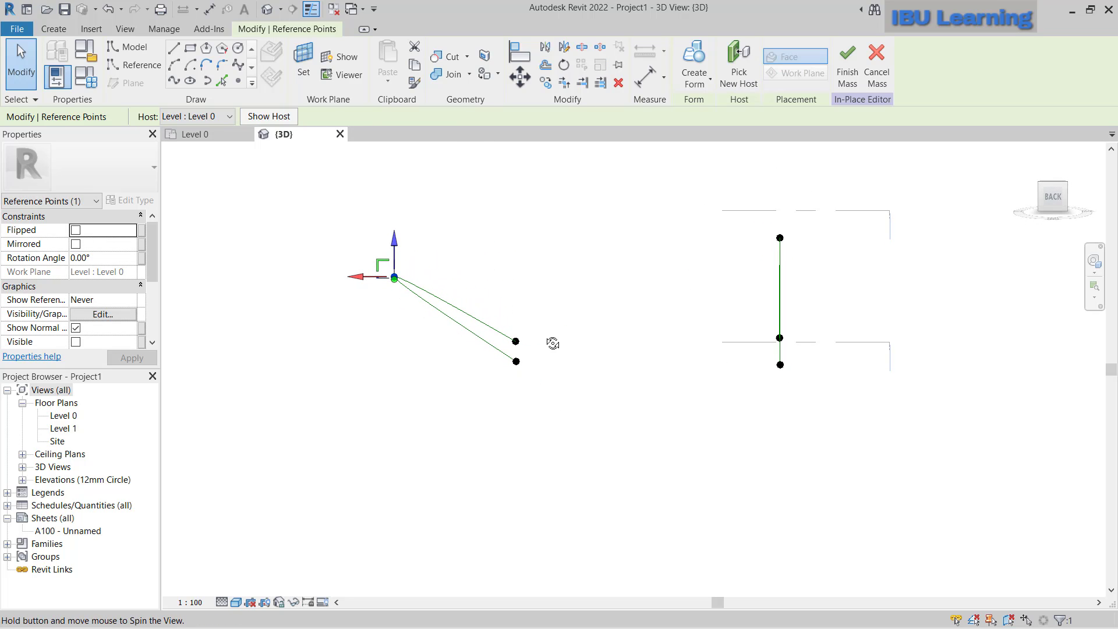
- From the right view, give the small arc's left end point a 1000 offset
drag(550, 278, 497, 402)
mouse_move(592, 428)
shift+middle_down()
mouse_move(813, 405)
mouse_move(955, 310)
shift+middle_up()
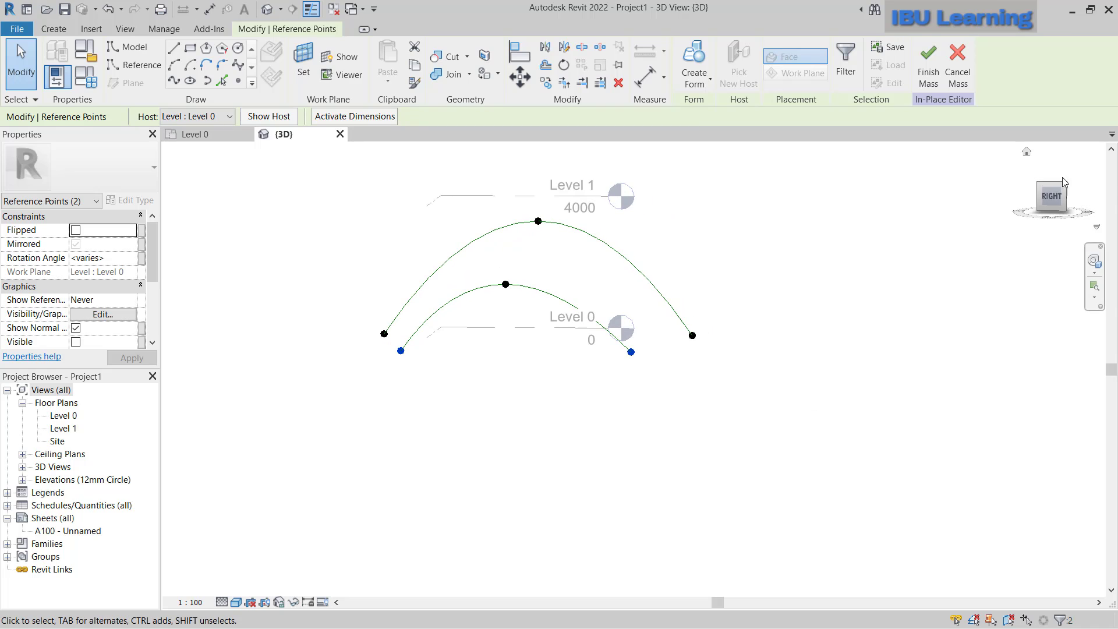
click(1054, 197)
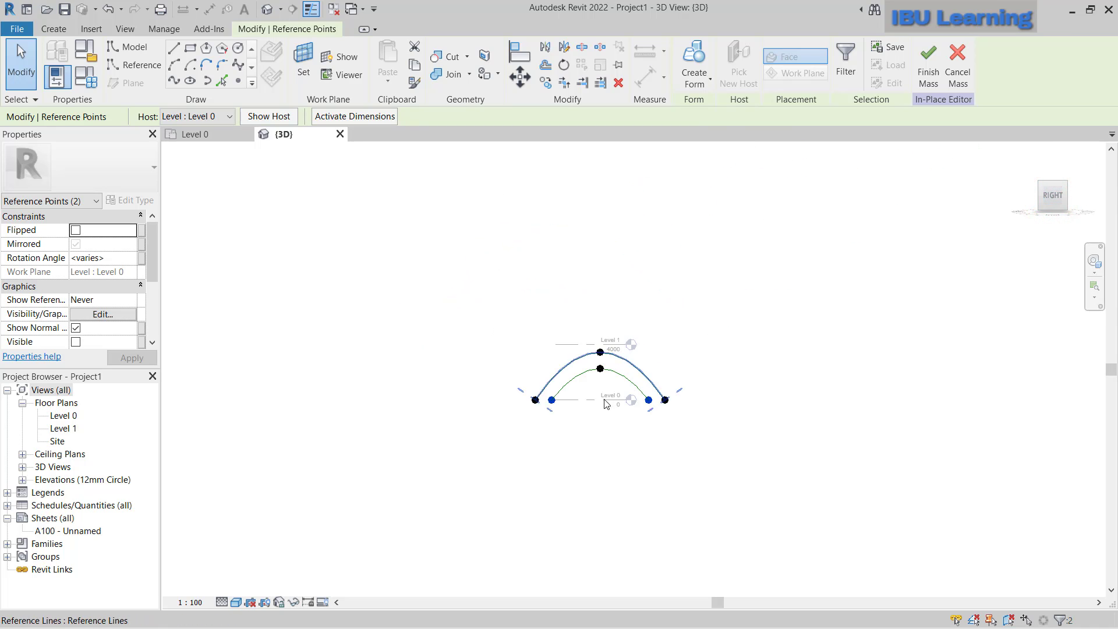
scroll(588, 408, up, 3)
click(478, 430)
click(500, 401)
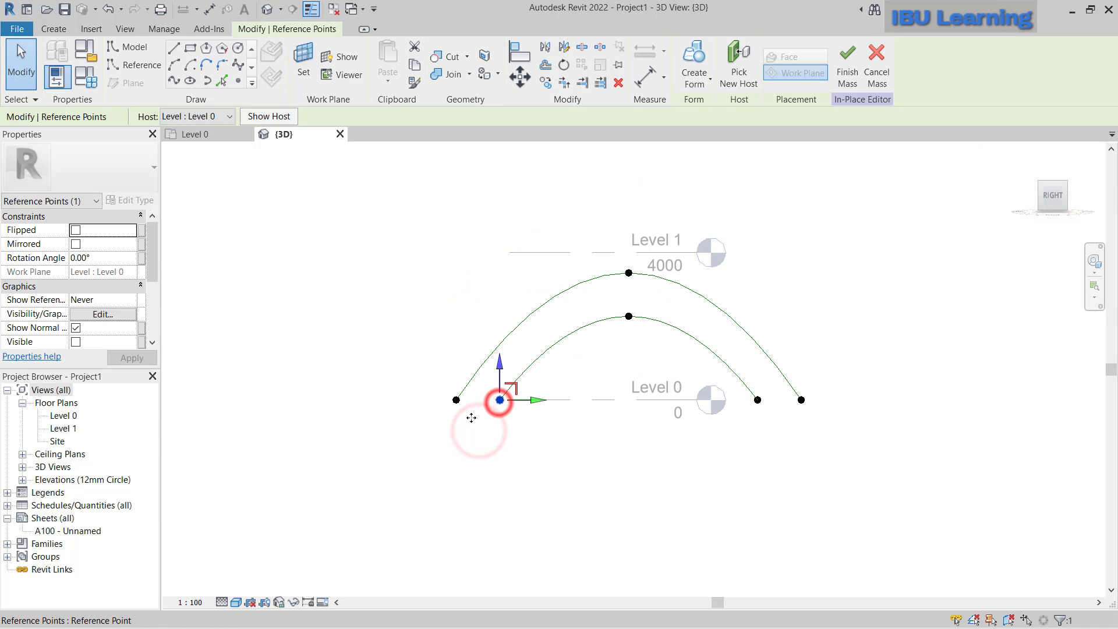
scroll(130, 300, down, 3)
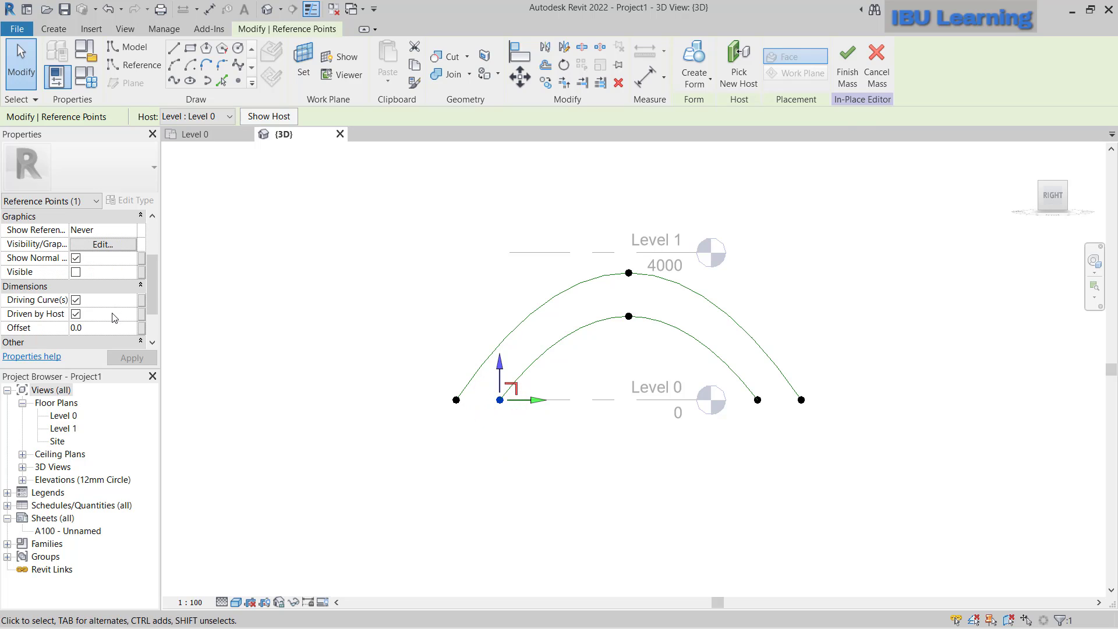
click(105, 328)
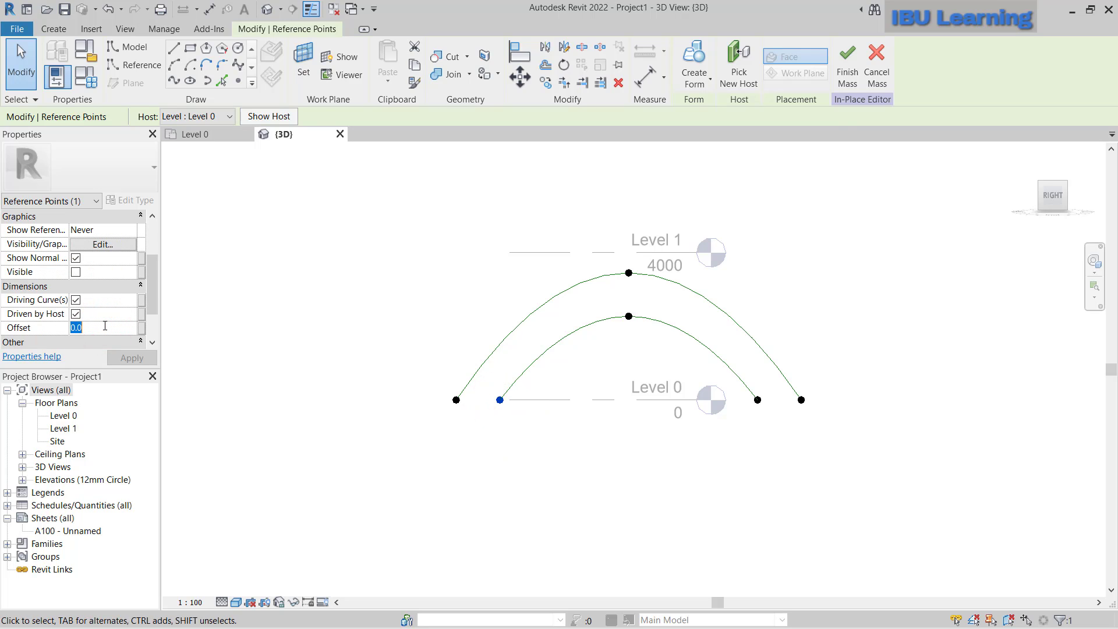
text(1000)
key(Return)
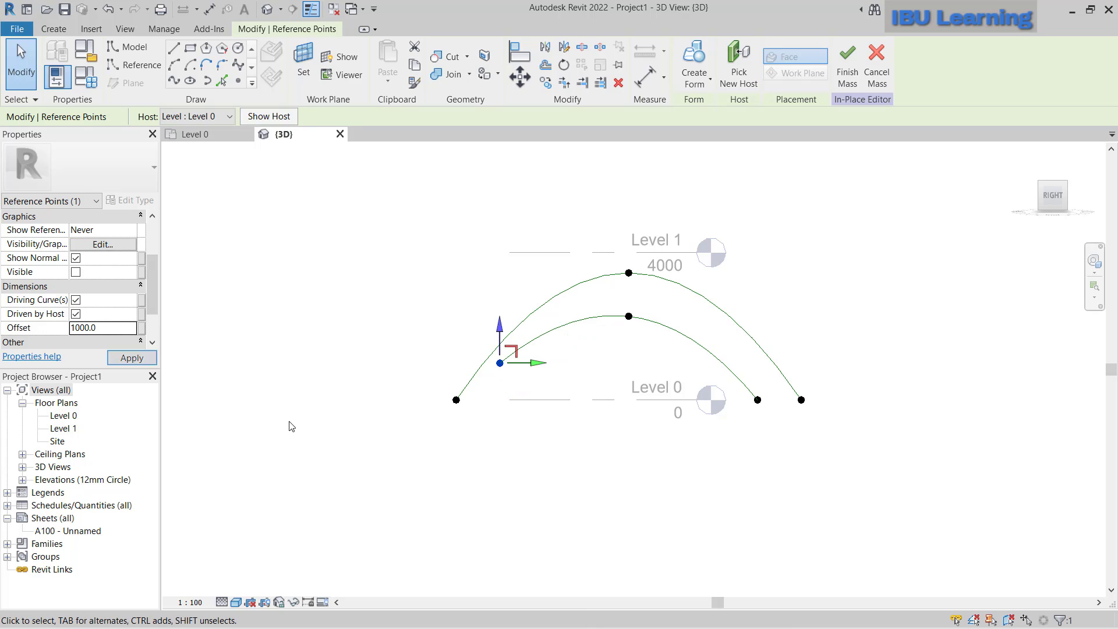
- Give the small arc's right end point a 1000 offset and orbit to check
click(758, 400)
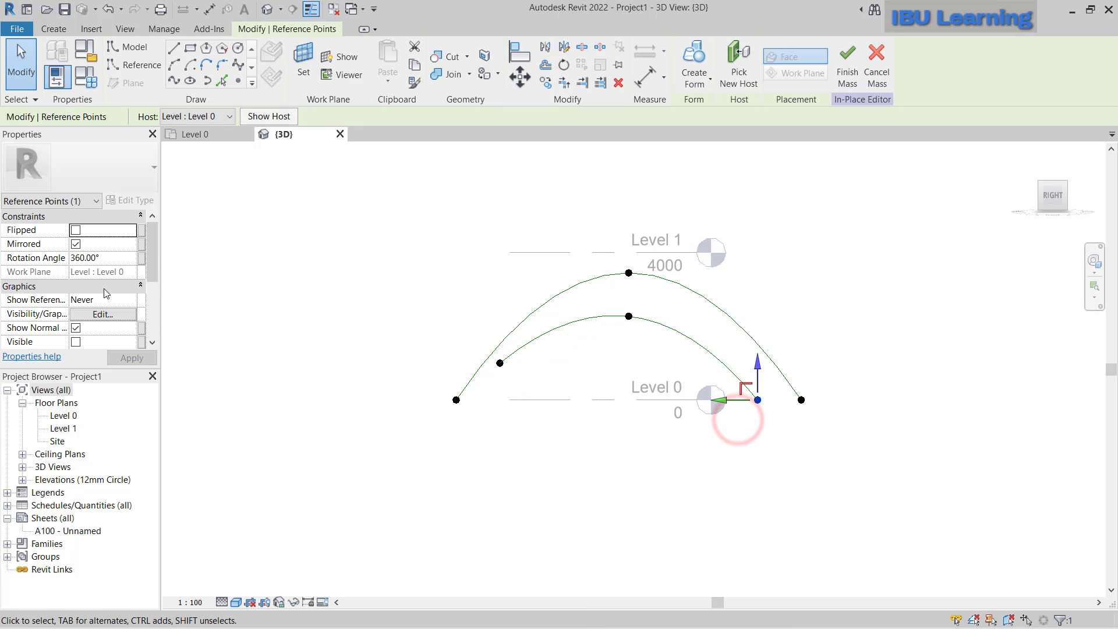
scroll(103, 315, down, 2)
click(96, 329)
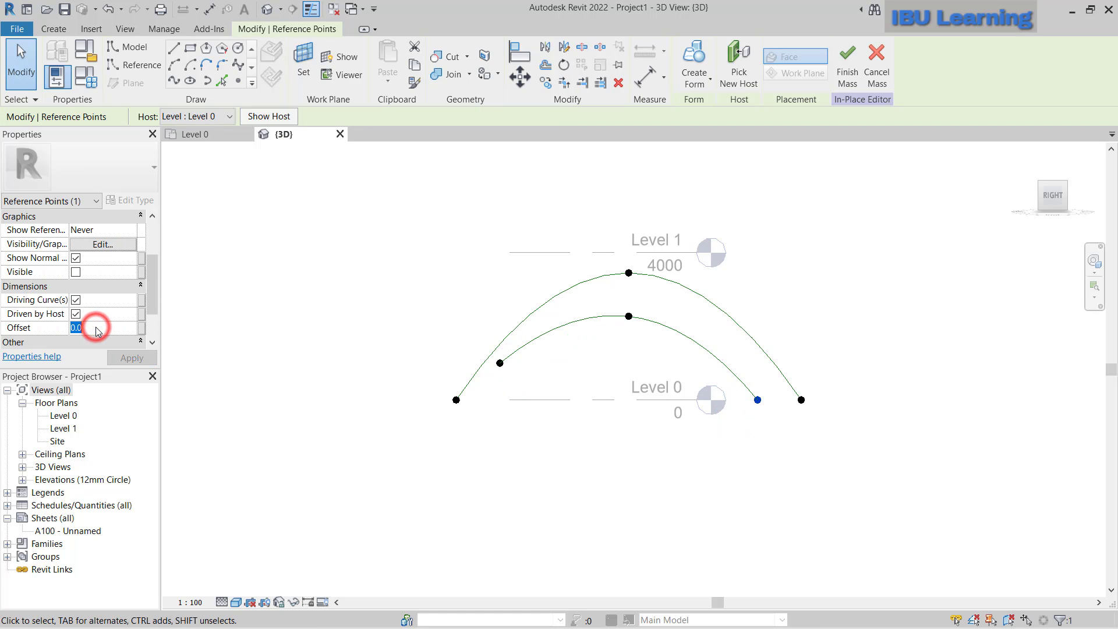
text(1000)
key(Return)
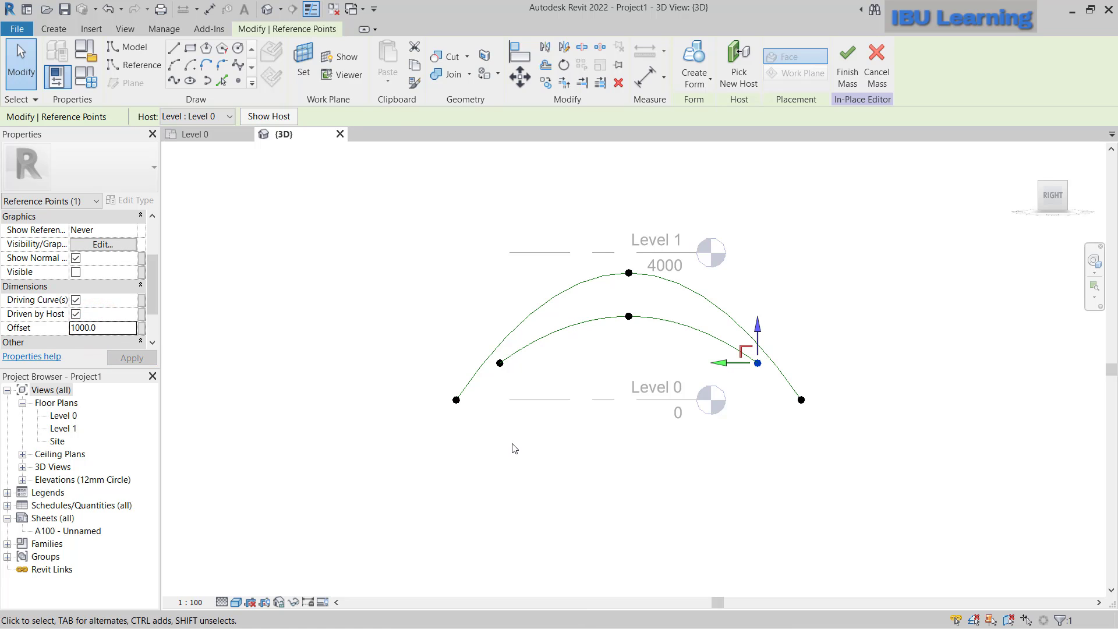
shift+middle_drag(647, 398, 434, 467)
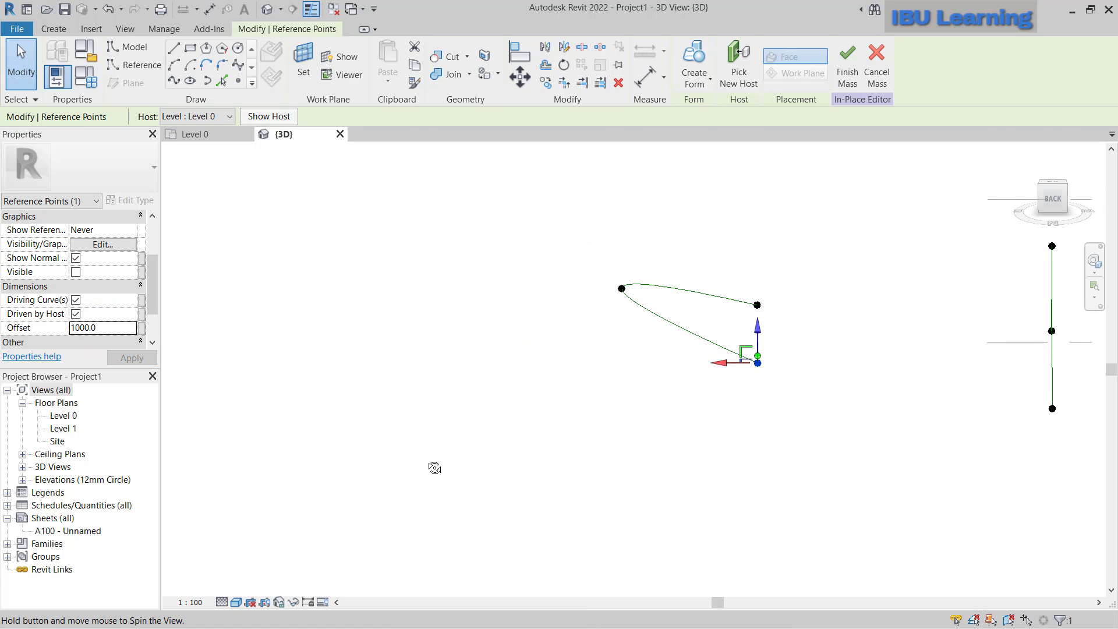
mouse_move(536, 481)
shift+middle_down()
mouse_move(696, 377)
mouse_move(733, 383)
shift+middle_up()
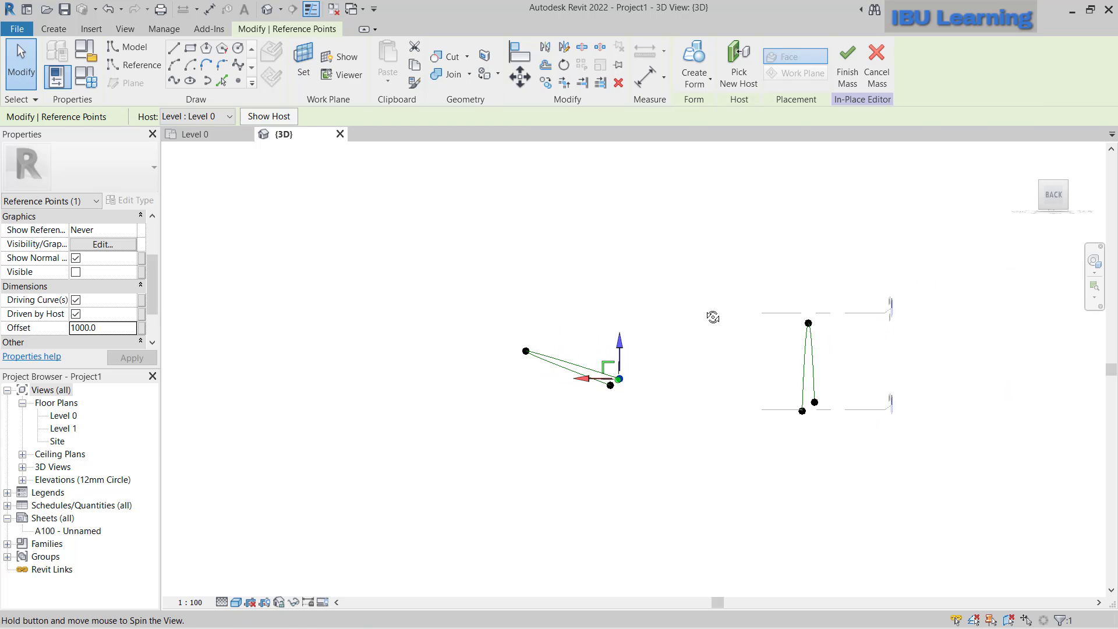
middle_drag(698, 414, 630, 436)
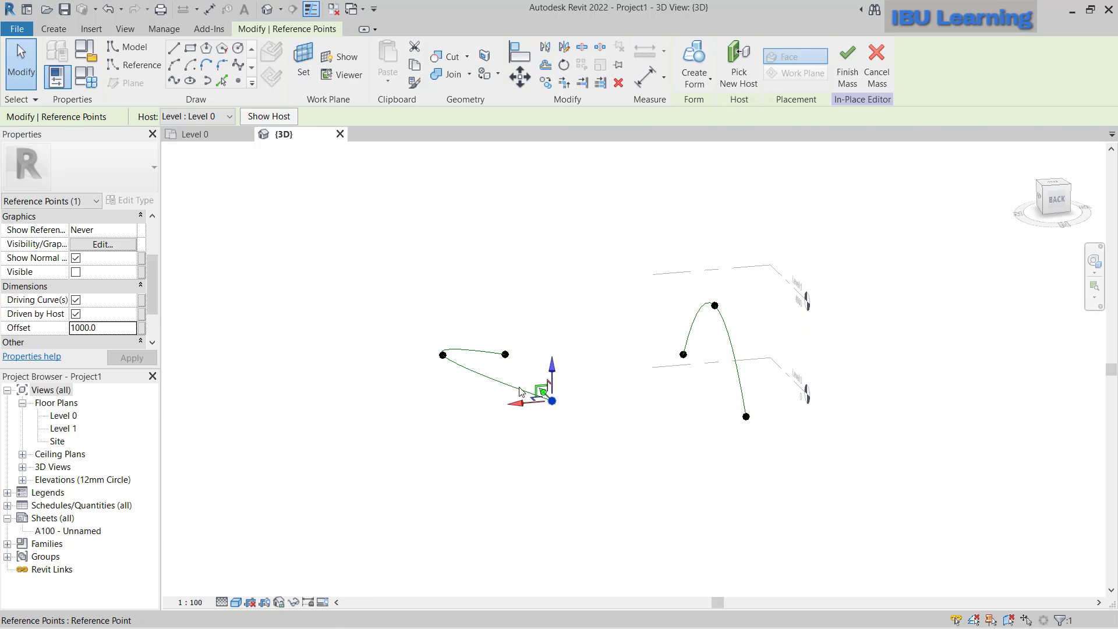
- Loft a solid form between Mass 1's two curved reference lines and orbit to inspect it
click(505, 389)
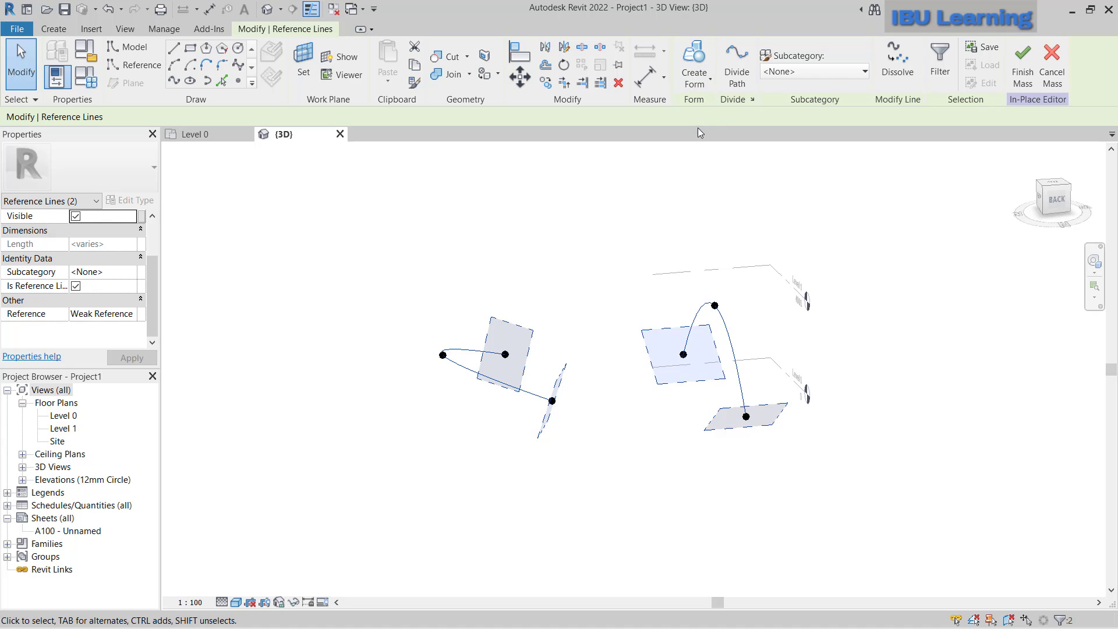
click(697, 80)
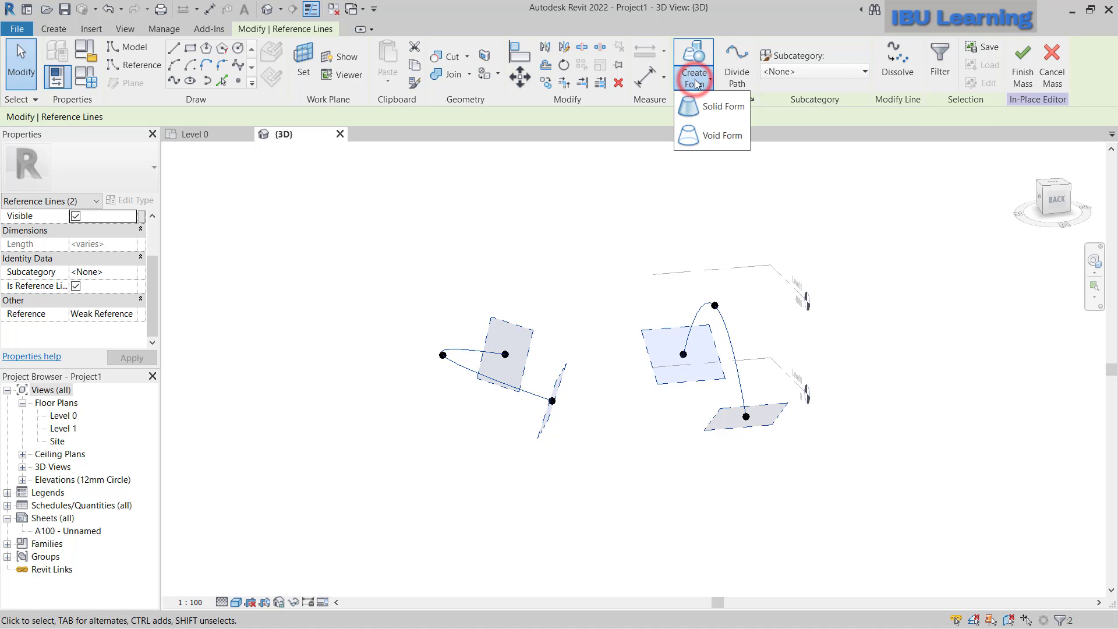
click(712, 107)
mouse_move(472, 271)
shift+middle_down()
mouse_move(410, 337)
mouse_move(394, 288)
mouse_move(317, 353)
mouse_move(326, 435)
mouse_move(463, 500)
mouse_move(624, 479)
mouse_move(673, 415)
mouse_move(550, 446)
mouse_move(441, 450)
mouse_move(429, 380)
mouse_move(340, 365)
mouse_move(334, 380)
mouse_move(614, 263)
shift+middle_up()
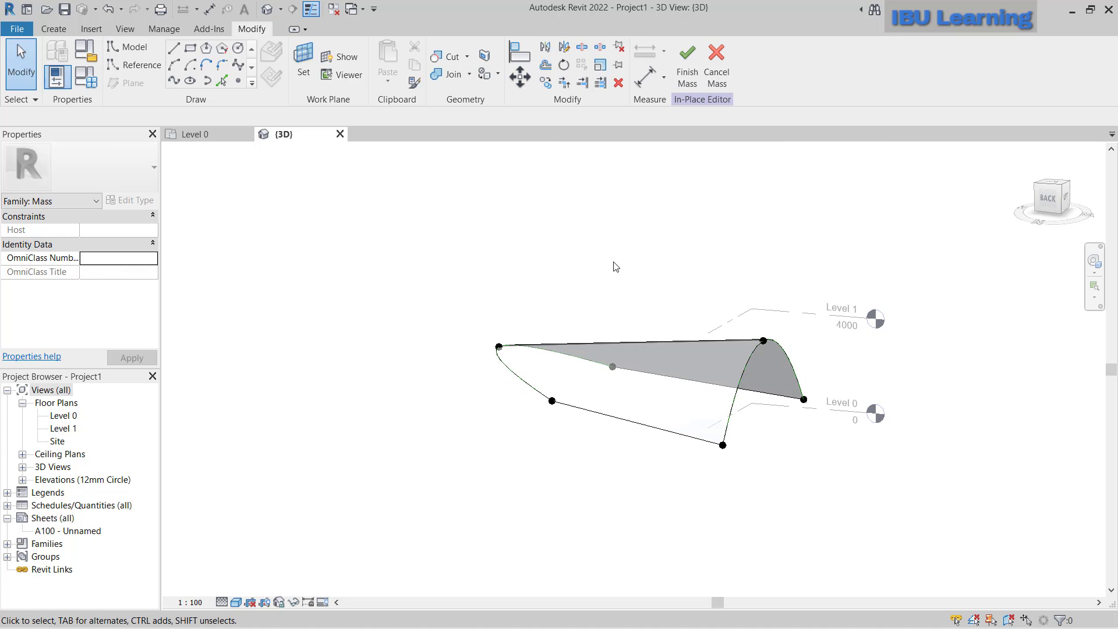
- Undo the lofted form and return to the Level 0 floor plan
key(ctrl+z)
shift+middle_drag(625, 349, 648, 402)
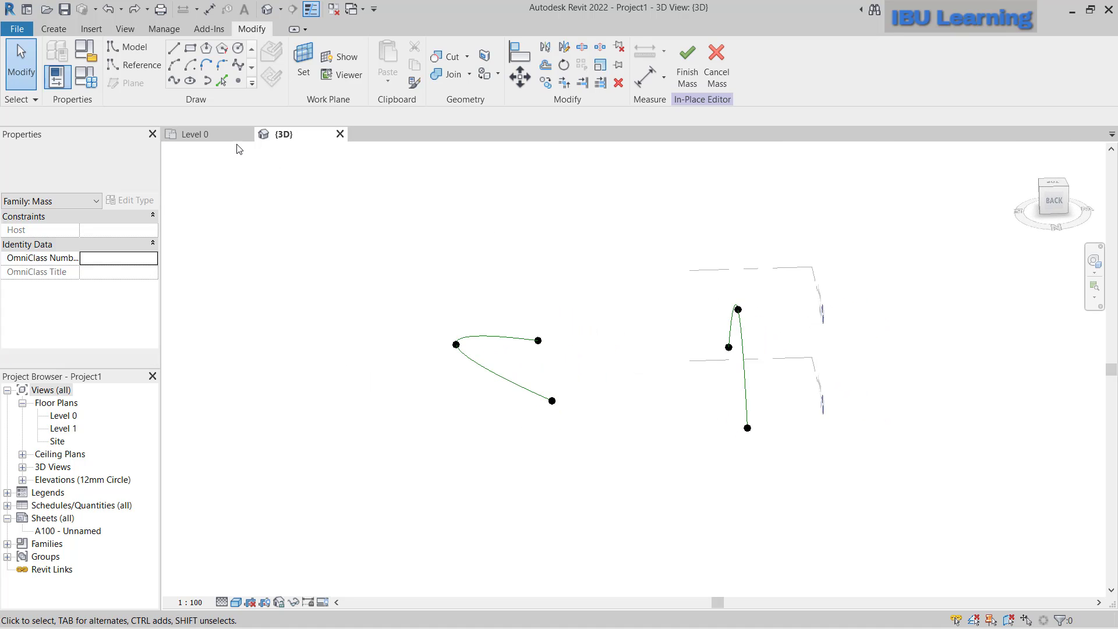
click(195, 134)
scroll(742, 298, down, 1)
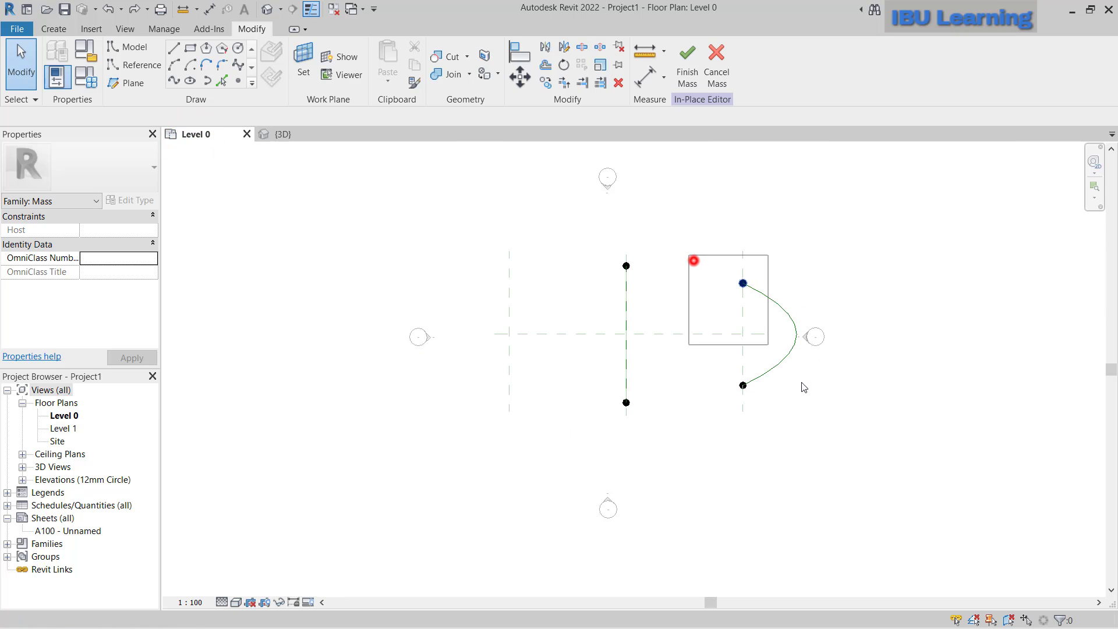
drag(694, 259, 826, 423)
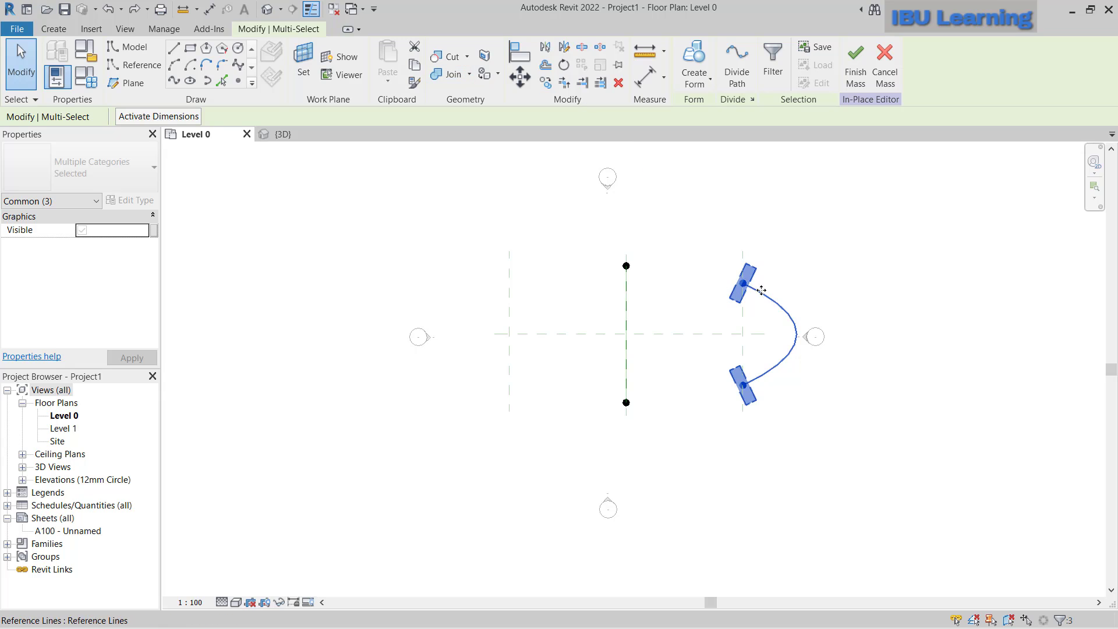
key(Escape)
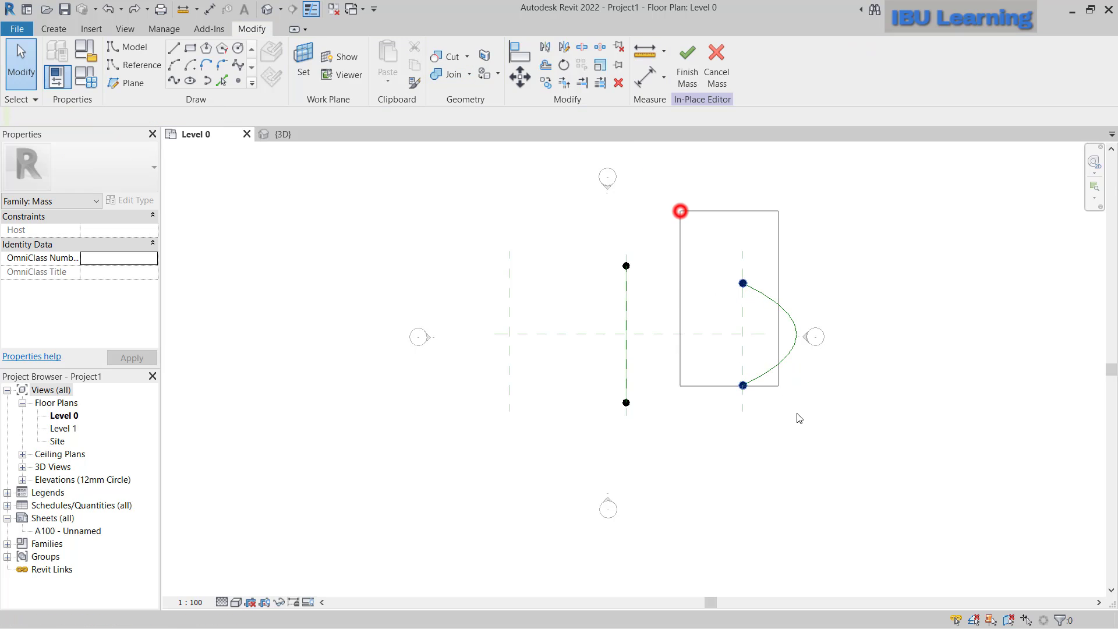
- Mirror a copy of the right arc and its two profiles across the vertical reference line
drag(680, 210, 803, 424)
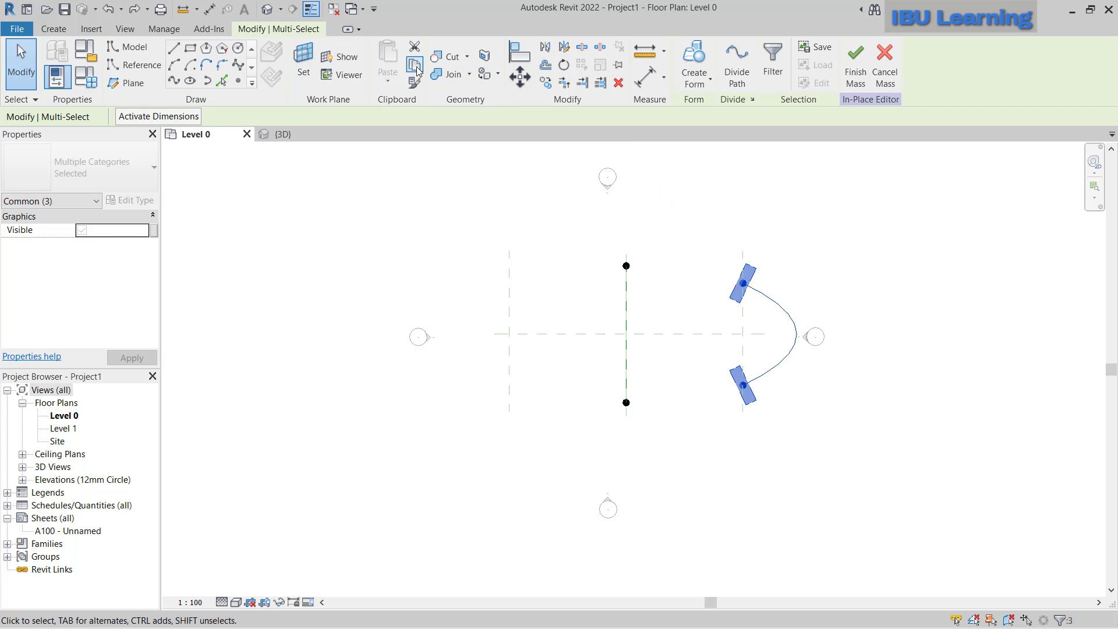
click(547, 47)
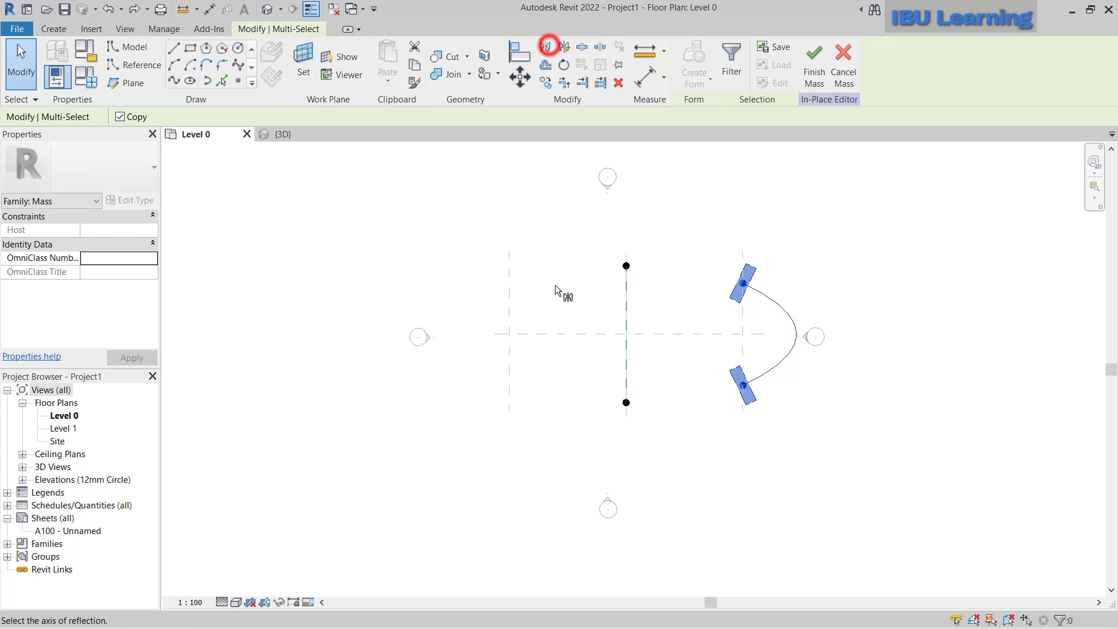
click(627, 339)
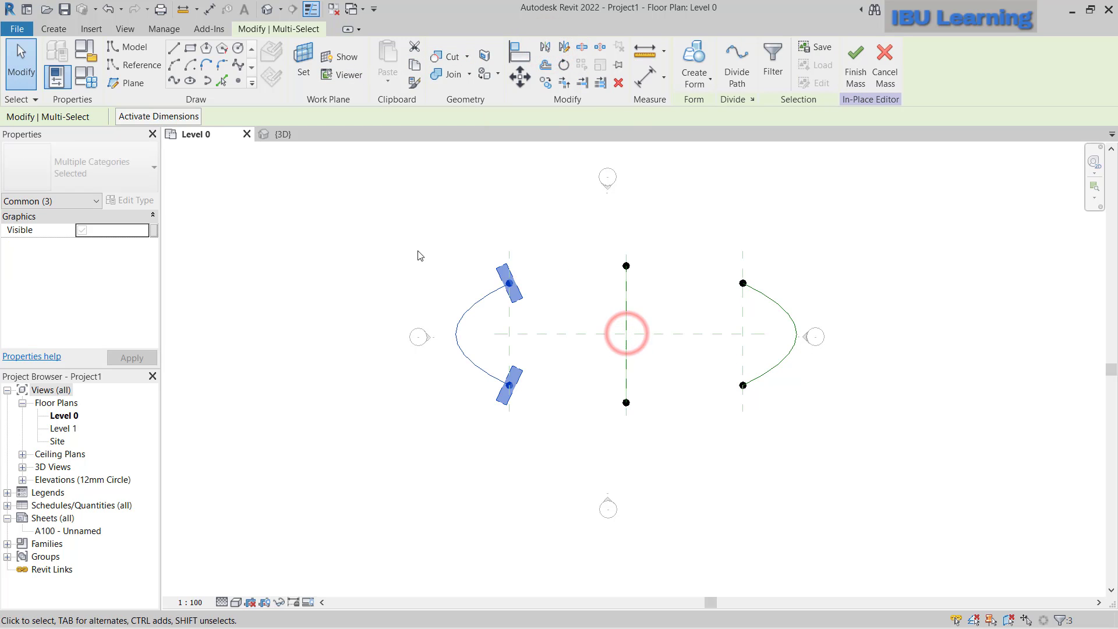
key(Escape)
click(282, 133)
shift+middle_drag(607, 442, 602, 463)
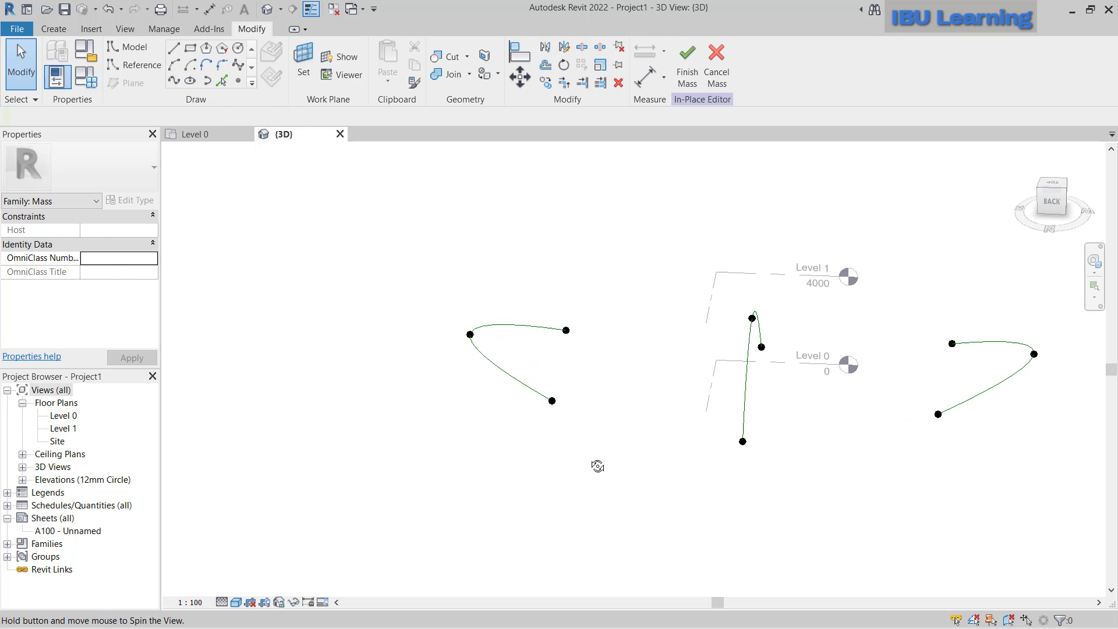
- Raise the central vertical line's top reference point above Level 1
click(753, 318)
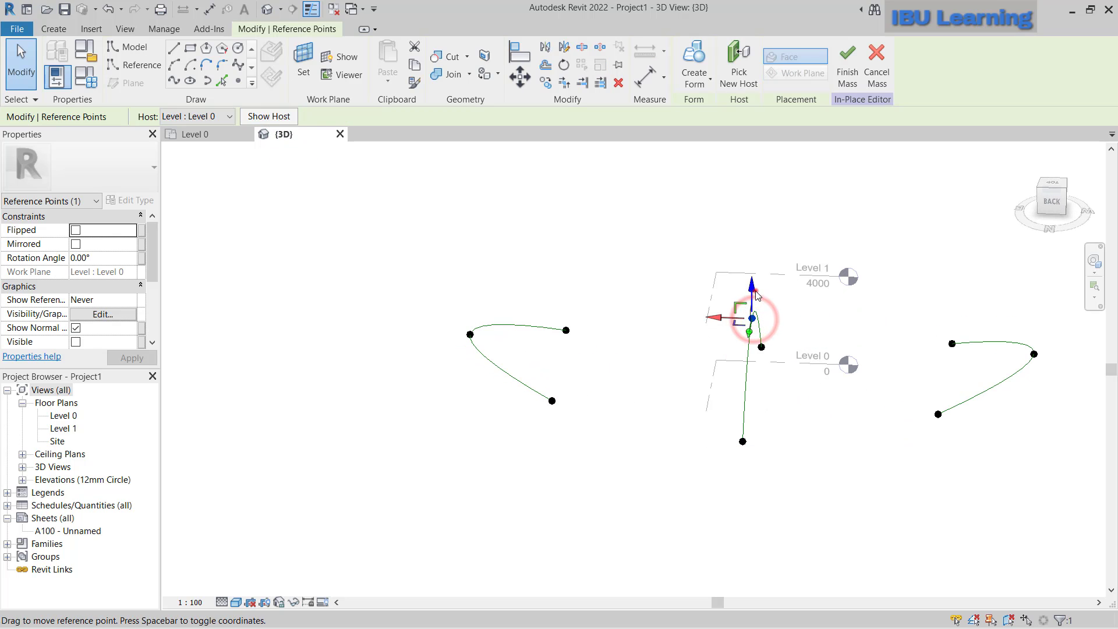
drag(753, 318, 751, 256)
mouse_move(779, 423)
shift+middle_down()
mouse_move(827, 356)
mouse_move(742, 458)
mouse_move(614, 458)
mouse_move(567, 383)
mouse_move(574, 403)
shift+middle_up()
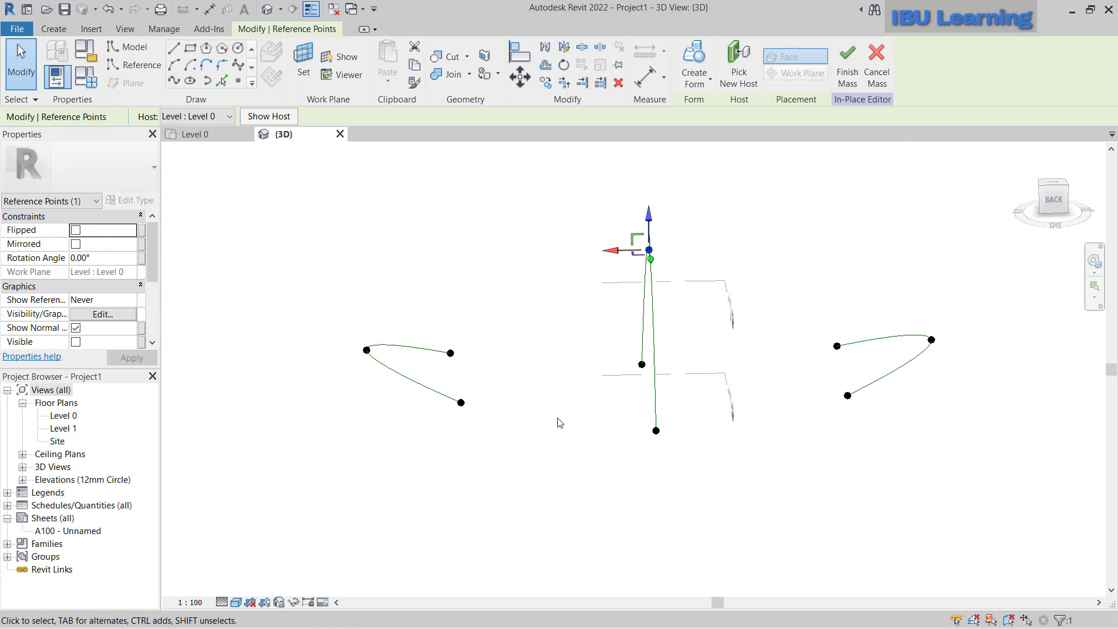
- Loft a trial solid form through all three curves, inspect it, then undo it
click(380, 375)
ctrl+click(655, 343)
ctrl+click(884, 375)
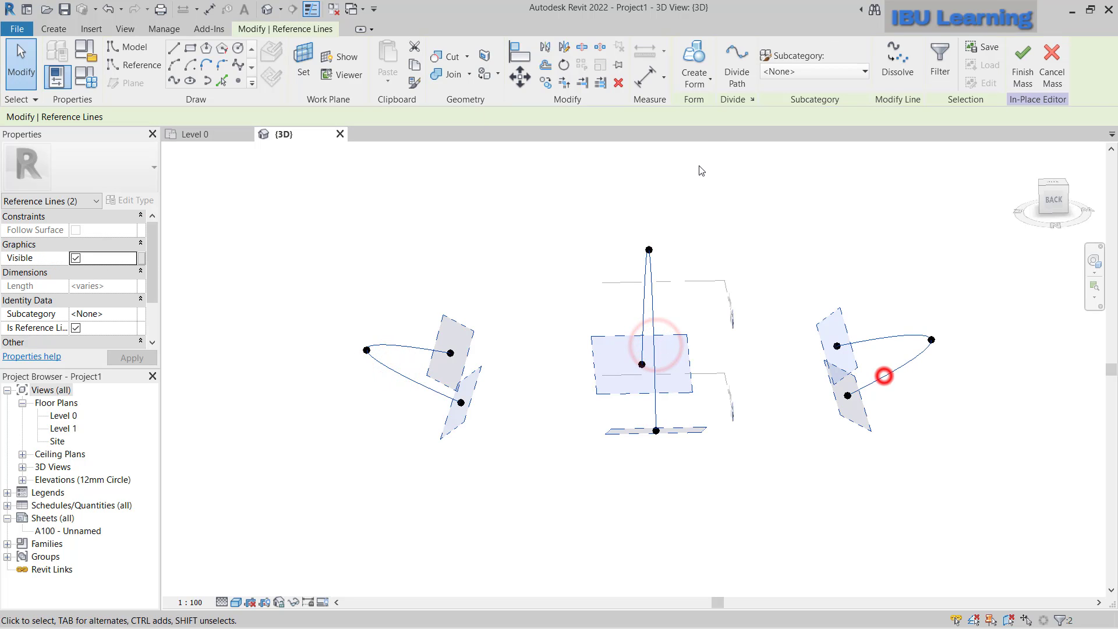
click(696, 76)
click(707, 106)
shift+middle_drag(560, 505, 432, 490)
mouse_move(544, 466)
shift+middle_down()
mouse_move(388, 471)
mouse_move(622, 482)
shift+middle_up()
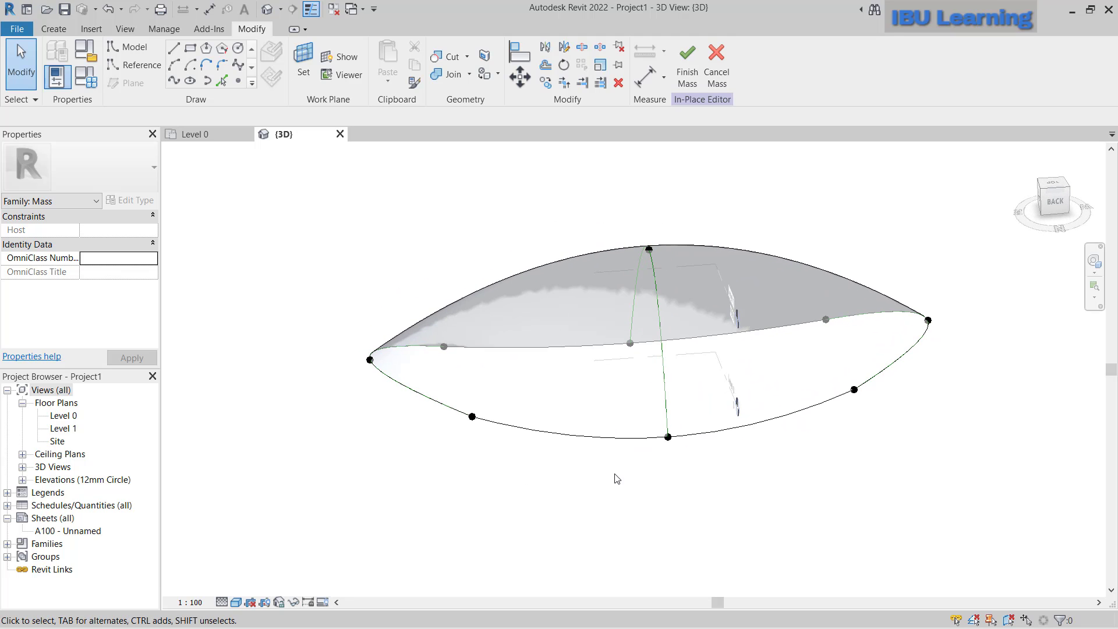
key(ctrl+z)
mouse_move(534, 431)
shift+middle_down()
mouse_move(603, 451)
mouse_move(582, 383)
mouse_move(510, 379)
mouse_move(524, 375)
shift+middle_up()
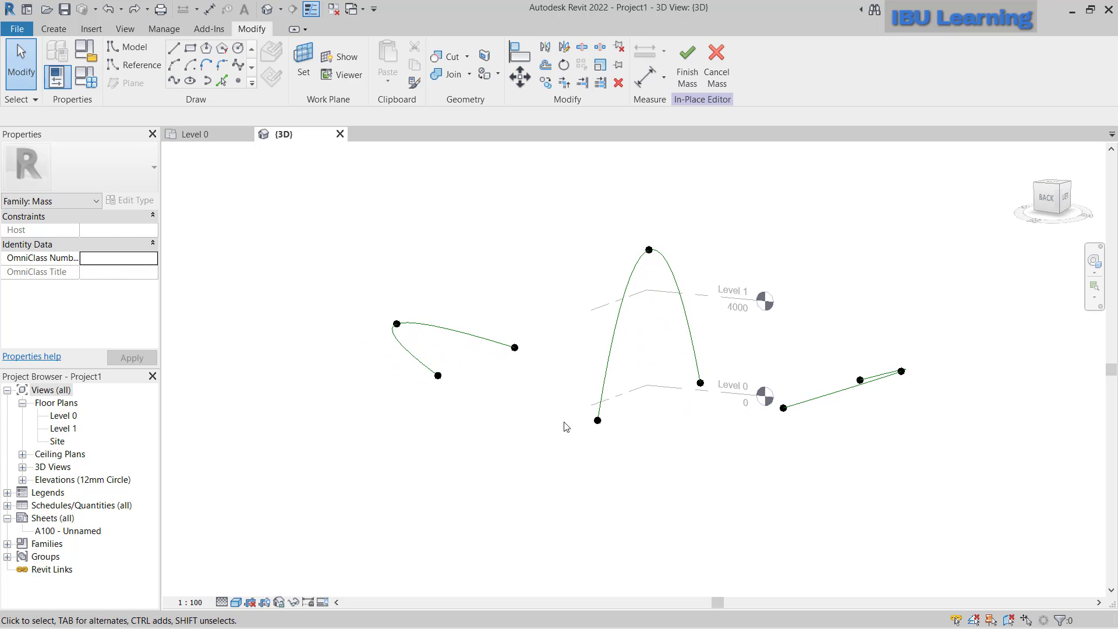
- Set the arch's two lower endpoints to an offset of 1500
drag(564, 454, 720, 368)
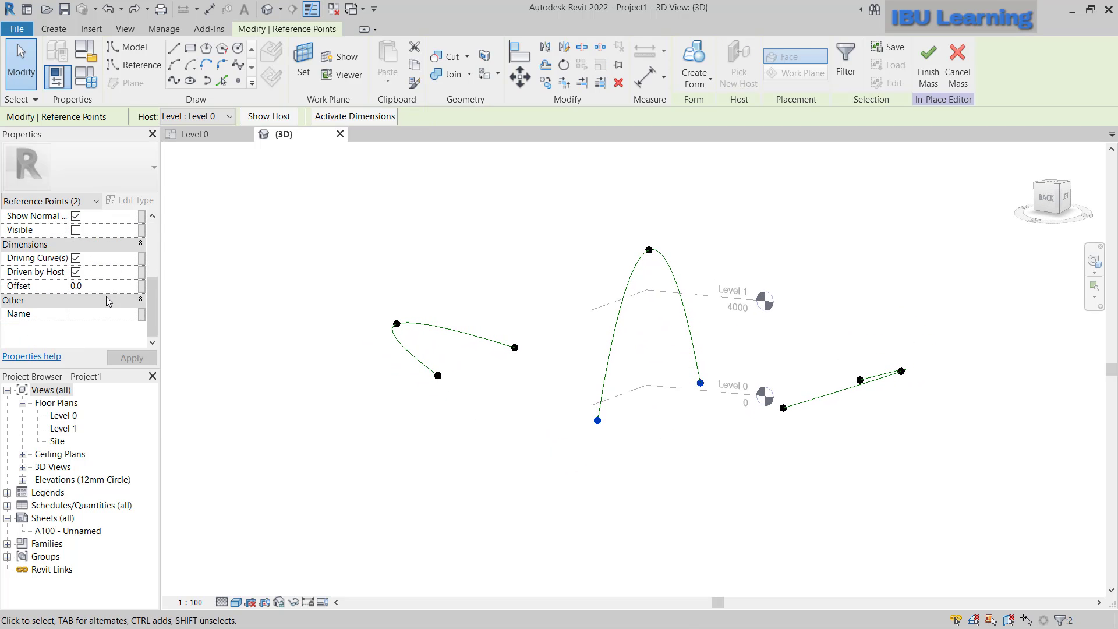
click(102, 285)
text(1500)
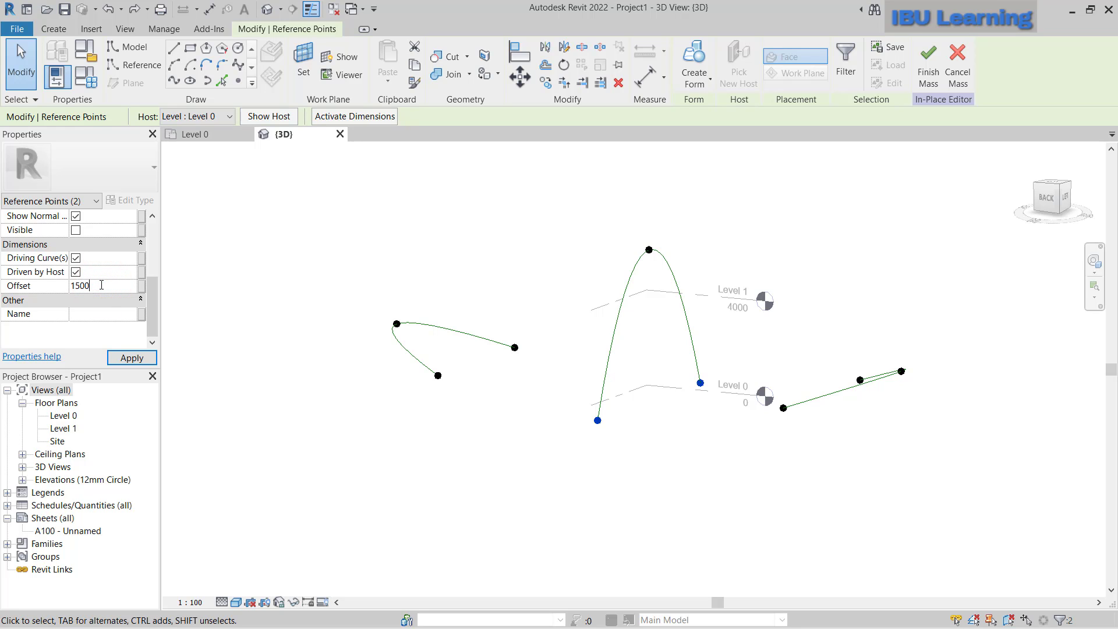
key(Return)
shift+middle_drag(547, 422, 610, 443)
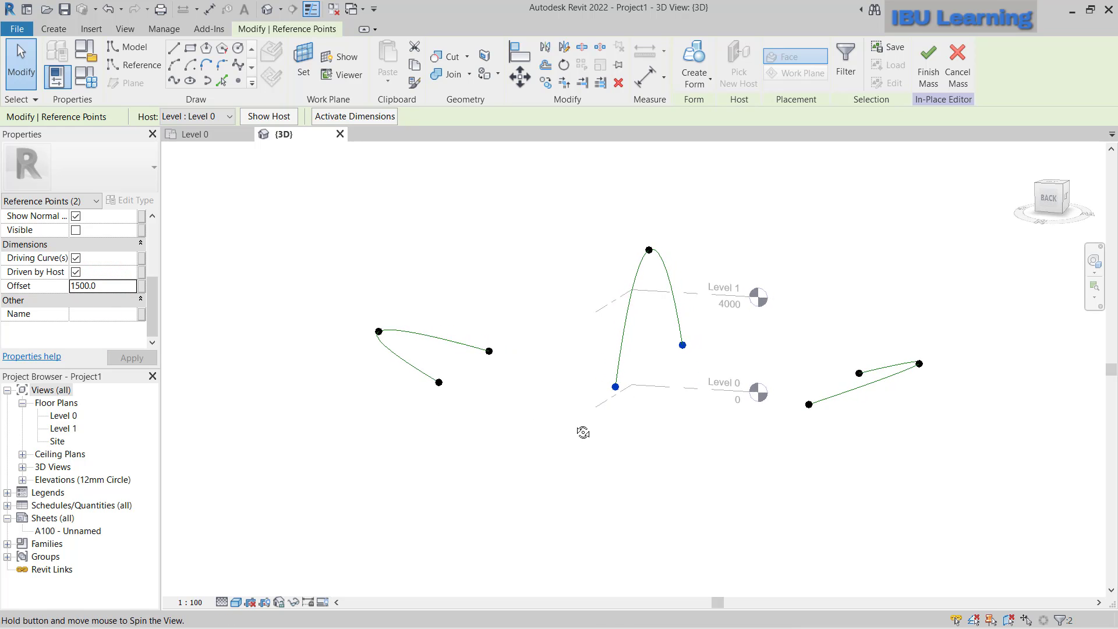
- Loft a solid form through the left curve, middle line and right curve
click(412, 369)
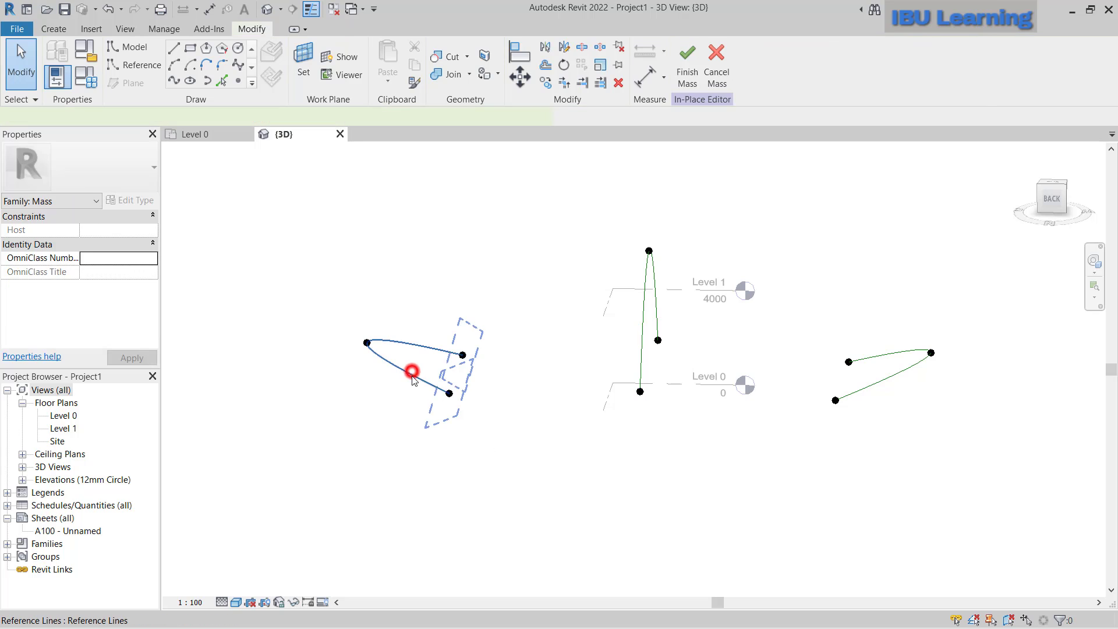
ctrl+click(651, 337)
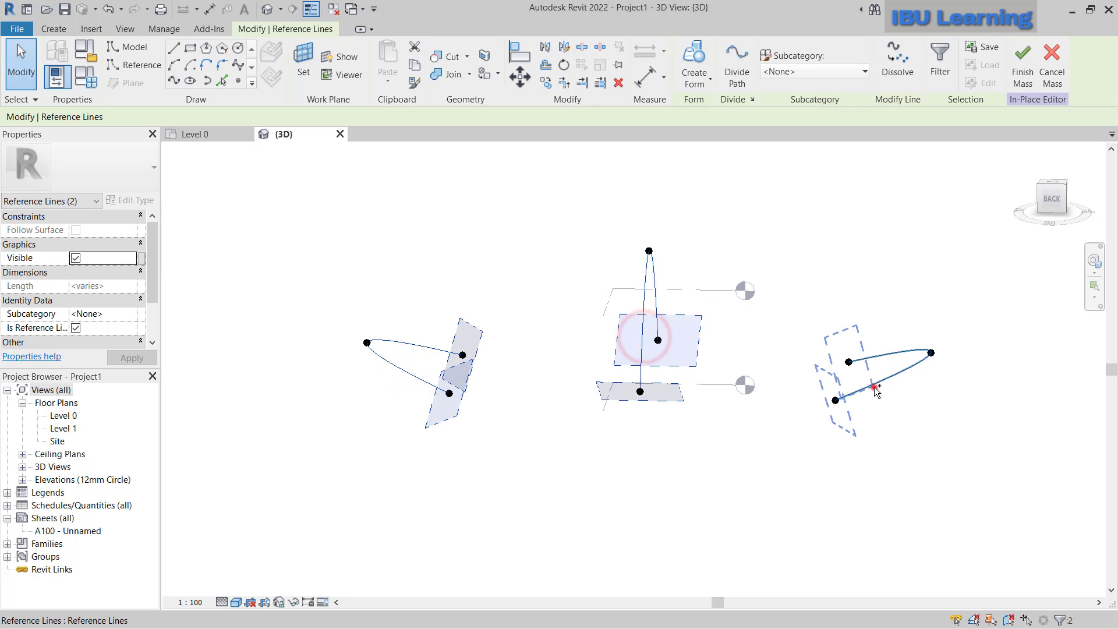
ctrl+click(874, 387)
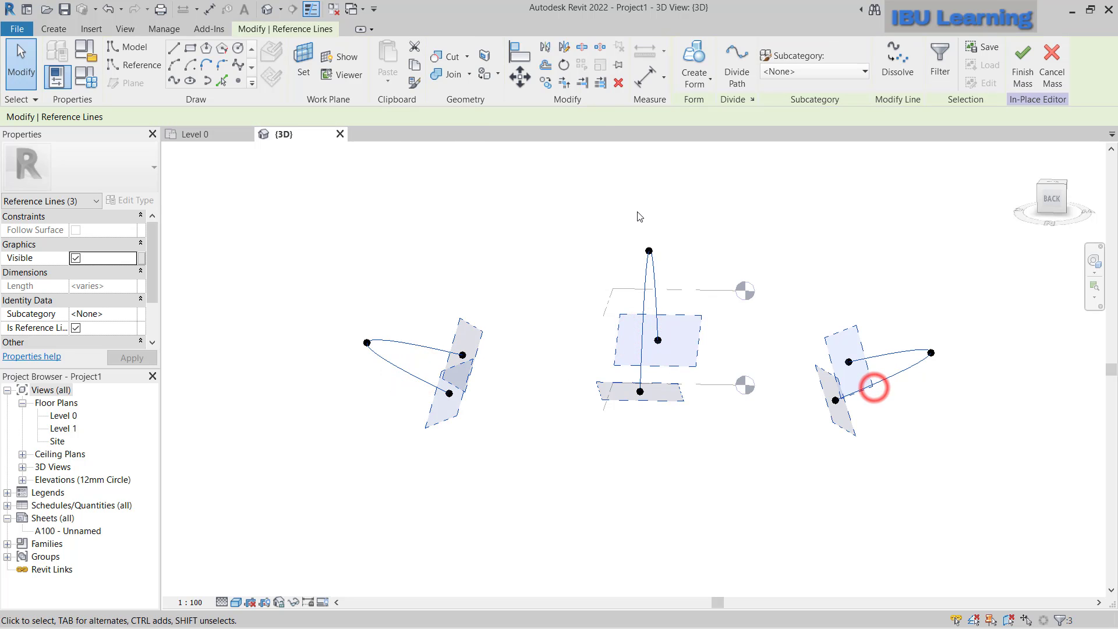
click(695, 78)
click(703, 109)
shift+middle_drag(532, 404, 707, 510)
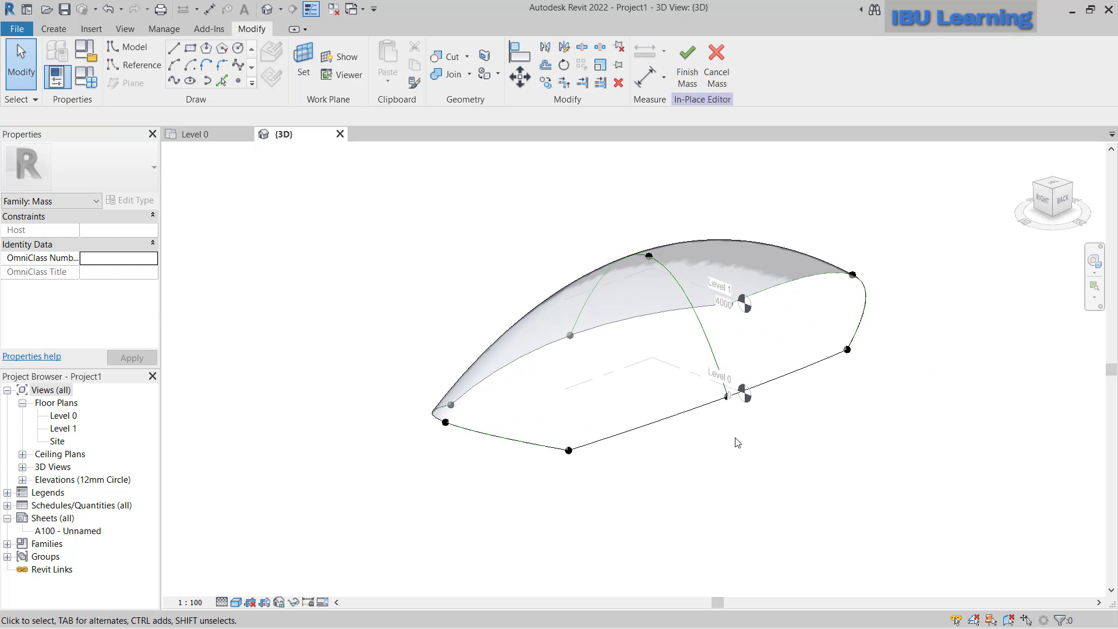
shift+middle_drag(731, 441, 669, 464)
shift+middle_drag(554, 499, 533, 429)
- Set the four side reference points to an offset of 500
drag(429, 301, 352, 437)
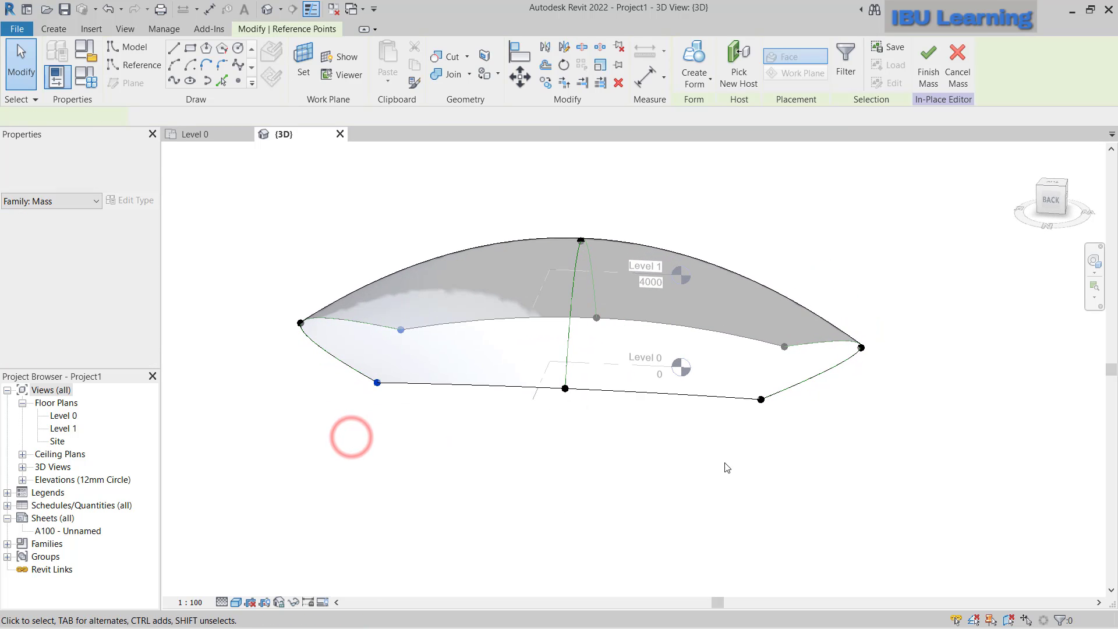
ctrl+drag(725, 465, 811, 327)
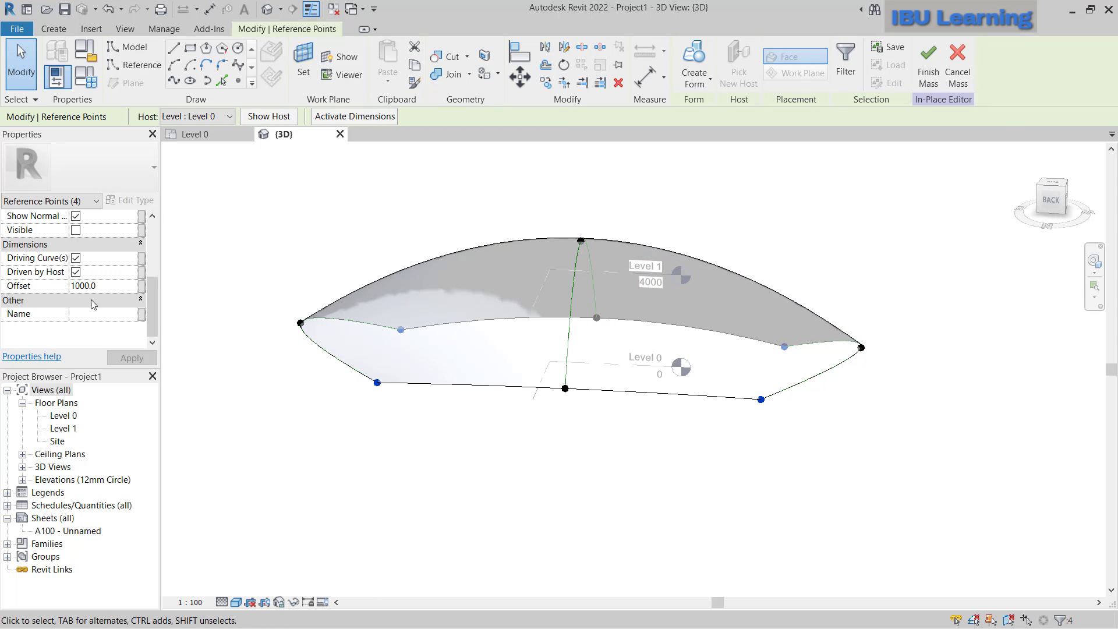
click(105, 285)
text(500)
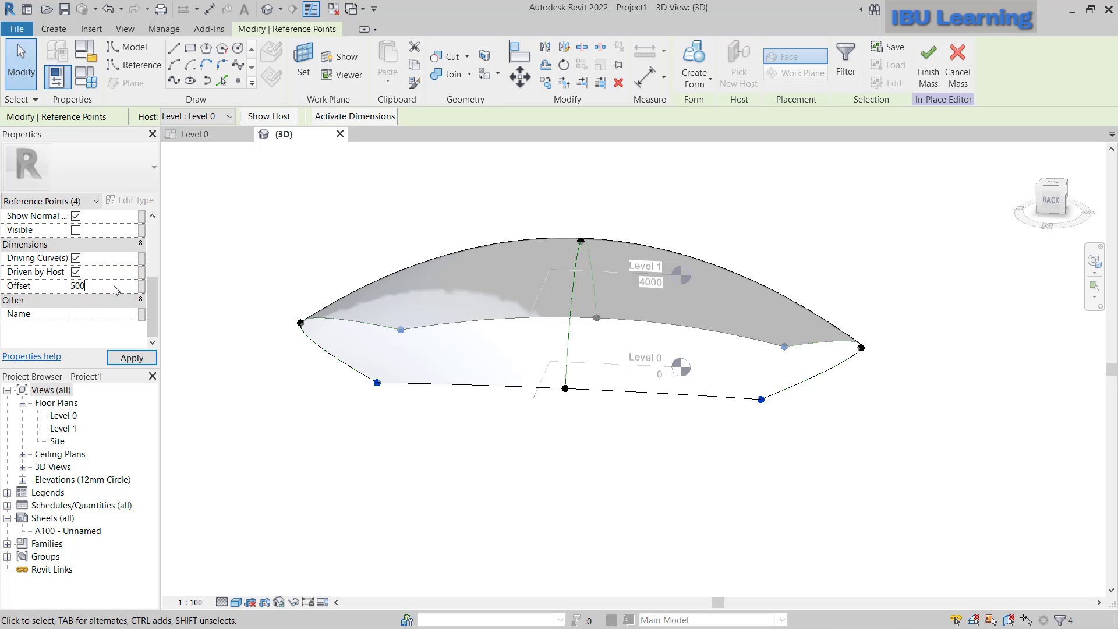
key(Return)
mouse_move(535, 481)
shift+middle_down()
mouse_move(595, 439)
mouse_move(580, 458)
mouse_move(604, 489)
mouse_move(584, 501)
shift+middle_up()
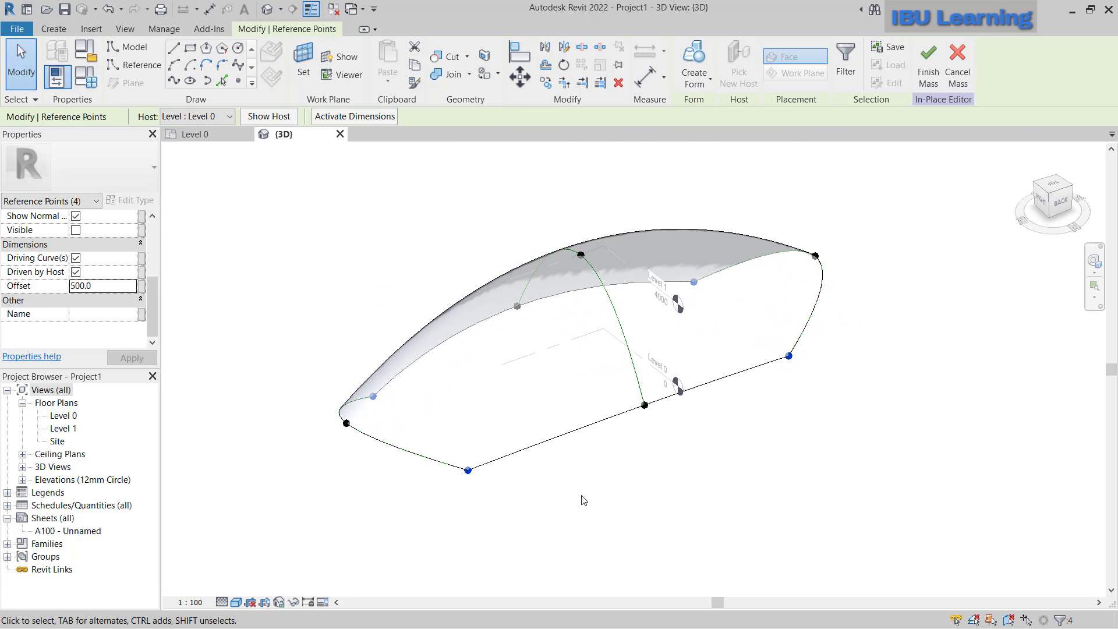
- Finish Mass 1 and select it in the project view
click(929, 66)
click(770, 394)
click(757, 365)
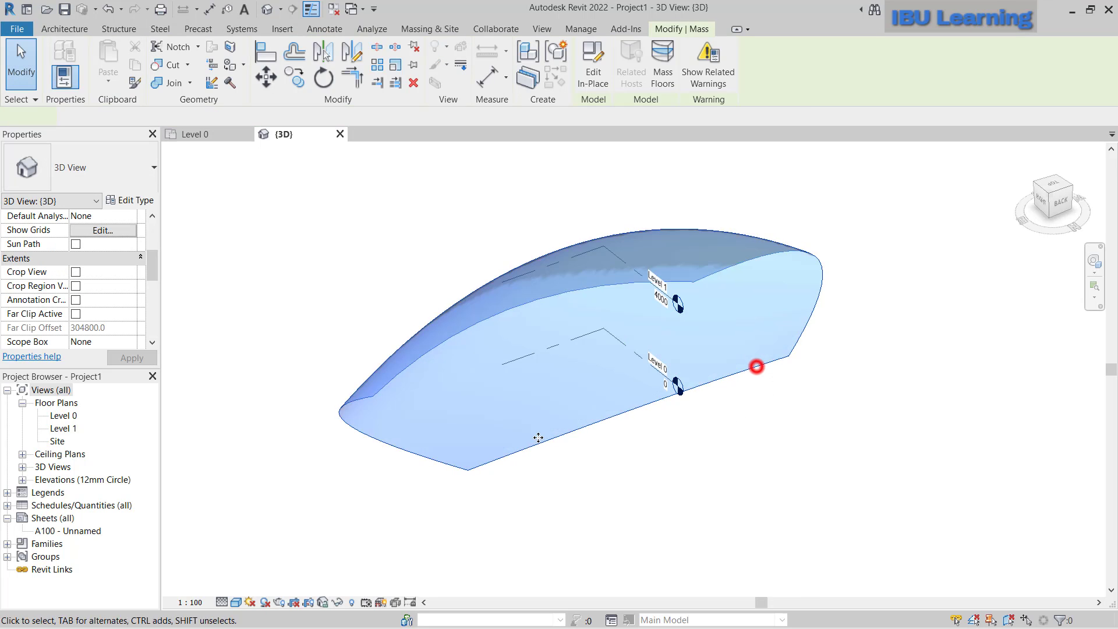
mouse_move(408, 323)
middle_down()
mouse_move(695, 462)
mouse_move(483, 375)
mouse_move(523, 229)
mouse_move(602, 416)
mouse_move(682, 442)
middle_up()
- Reopen Mass 1 with Edit In-Place and select its lofted form
click(438, 524)
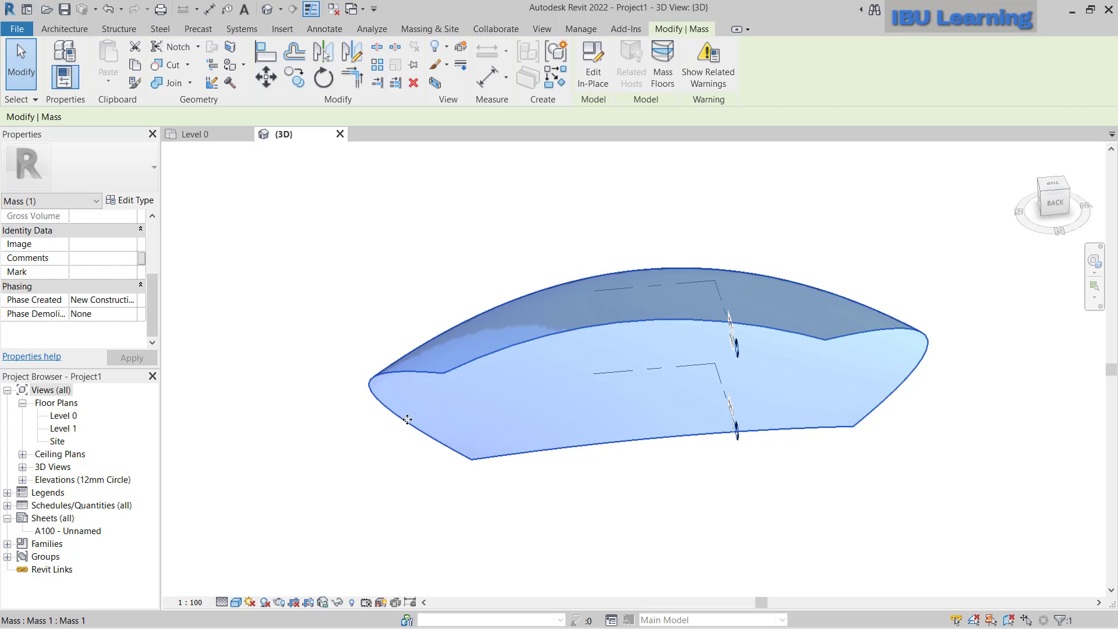
click(593, 66)
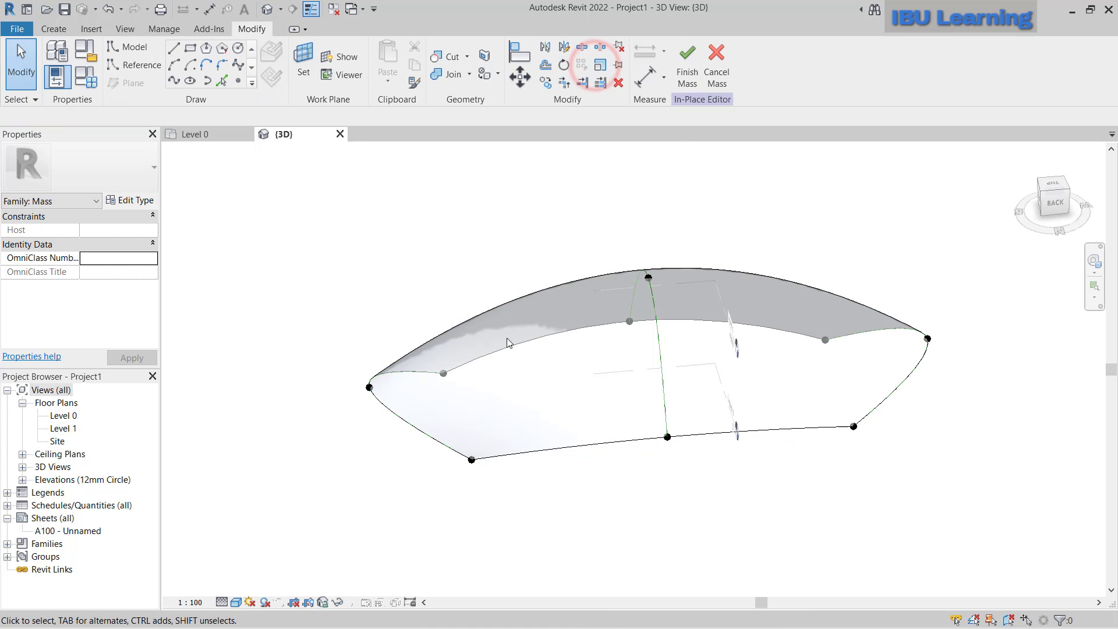
click(488, 308)
mouse_move(664, 525)
shift+middle_down()
mouse_move(708, 538)
mouse_move(771, 478)
mouse_move(708, 471)
shift+middle_up()
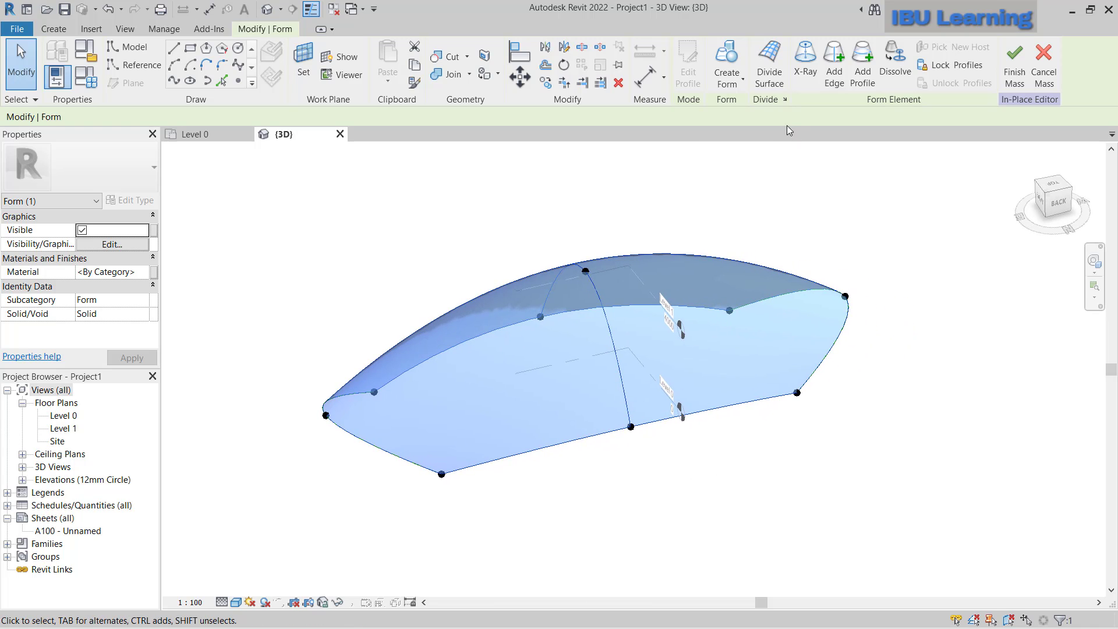
- Divide the form's surface into a 10 by 15 U/V grid
click(769, 57)
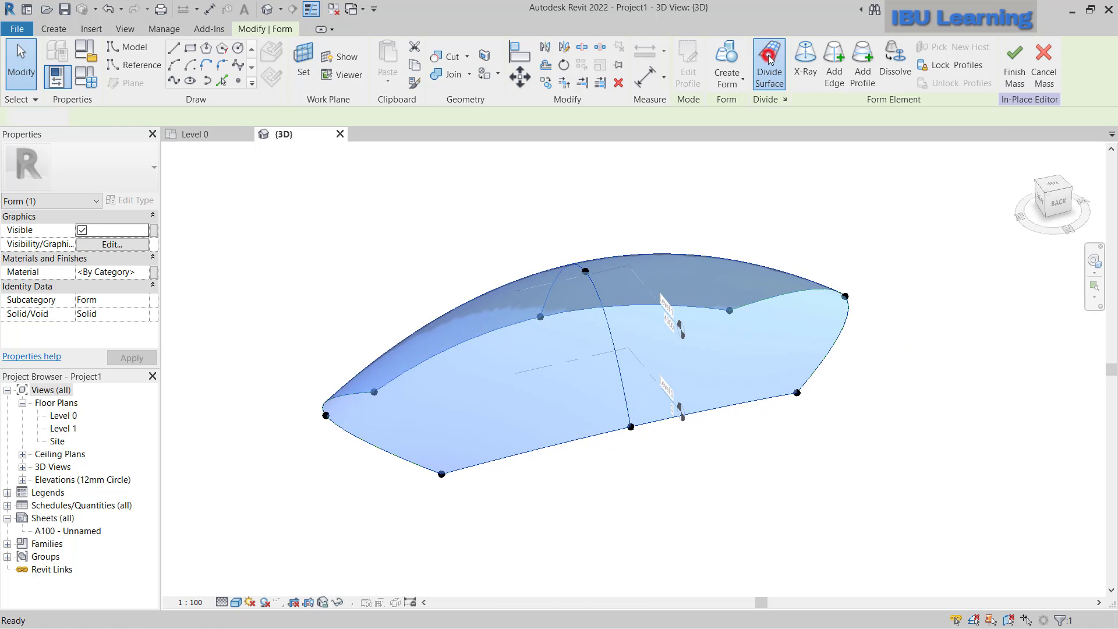
shift+middle_drag(770, 350, 802, 329)
text(15)
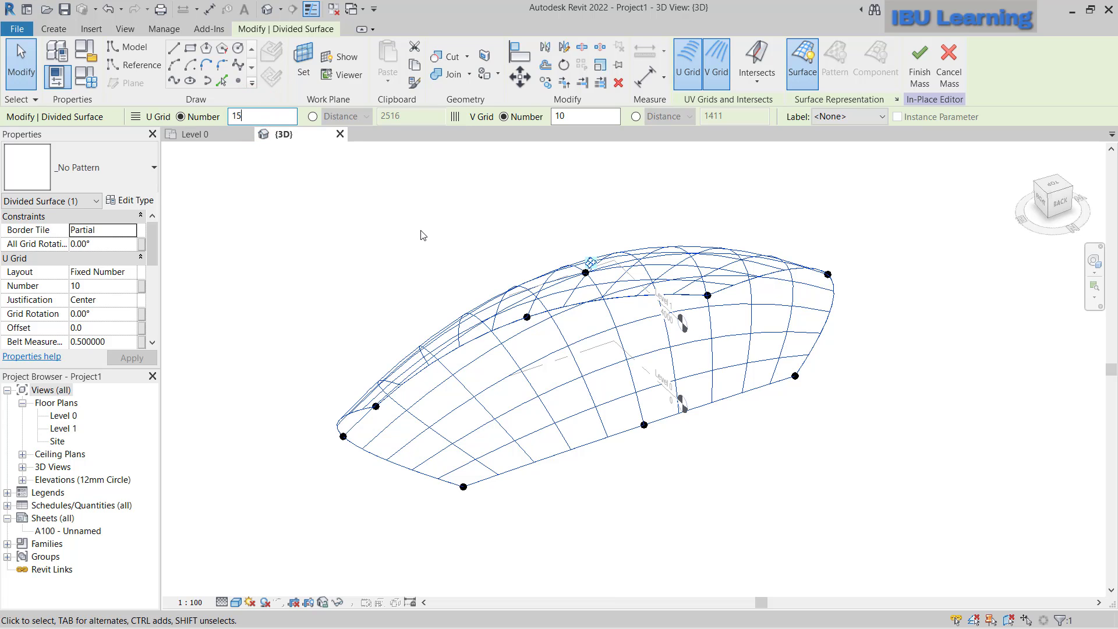
key(Return)
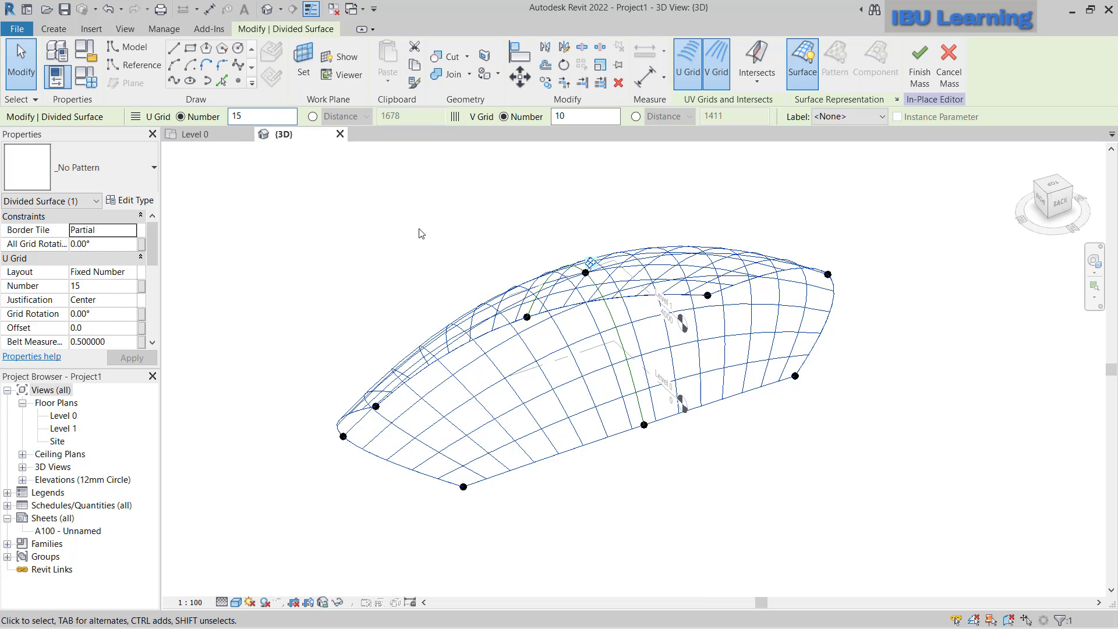
text(10)
click(576, 116)
text(5)
key(Return)
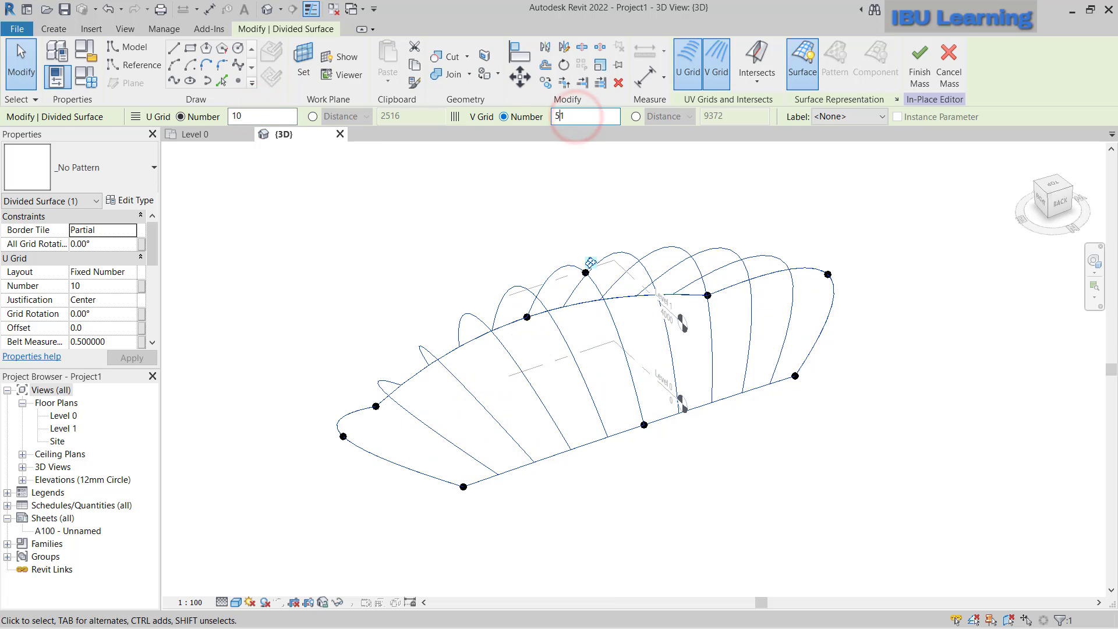
text(15)
key(Return)
click(658, 524)
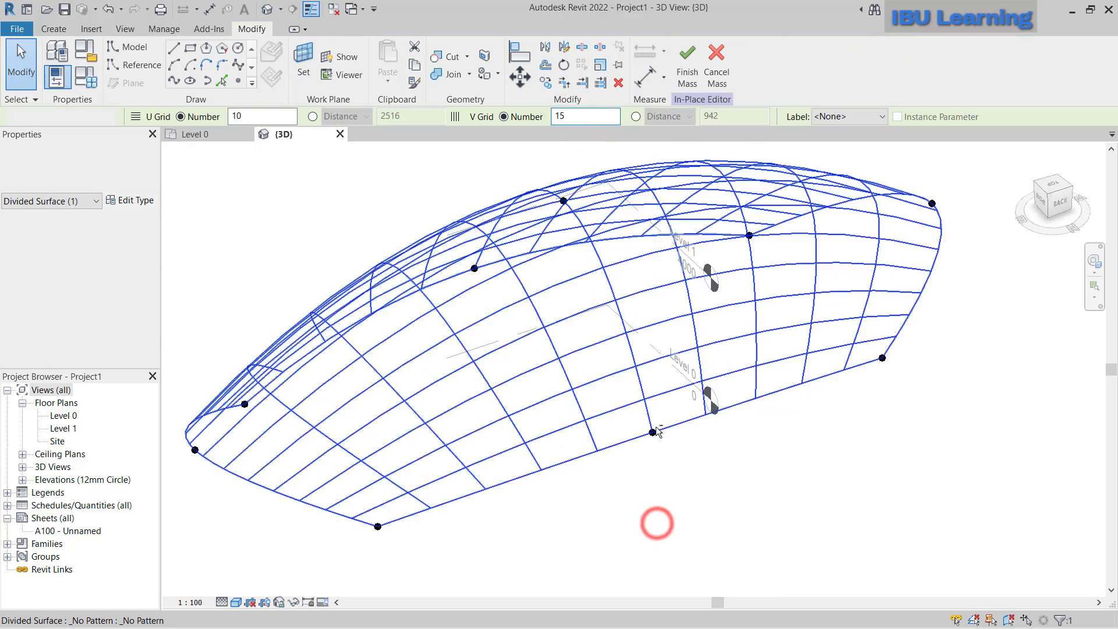
mouse_move(657, 525)
shift+middle_down()
mouse_move(547, 345)
mouse_move(628, 445)
shift+middle_up()
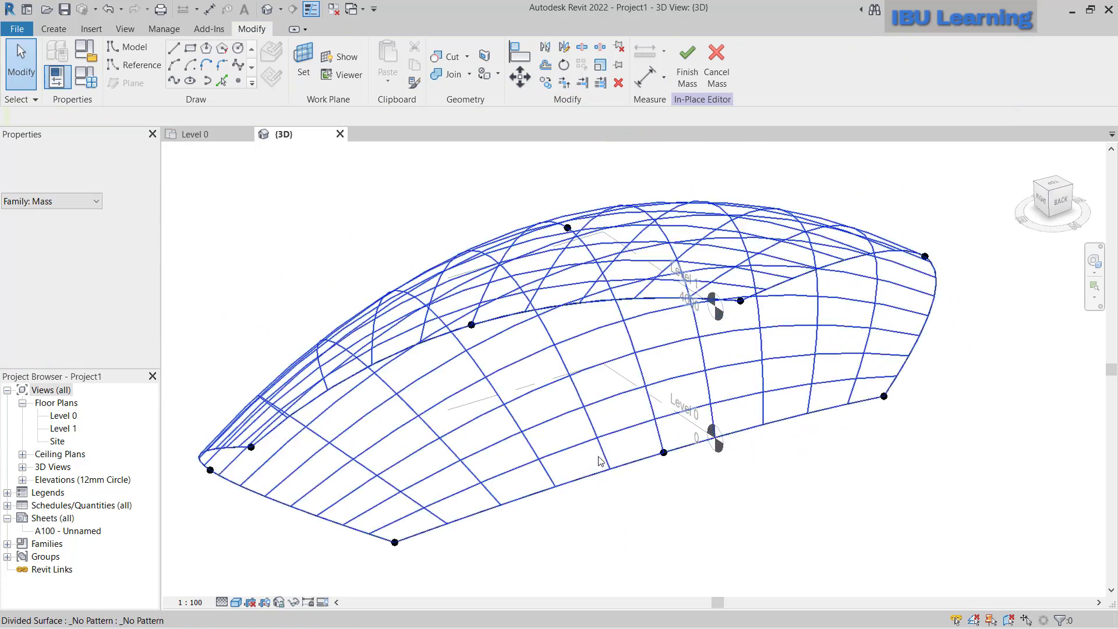
- Check the divided surface's pattern type, then finish the in-place mass
middle_drag(679, 536, 622, 529)
click(576, 404)
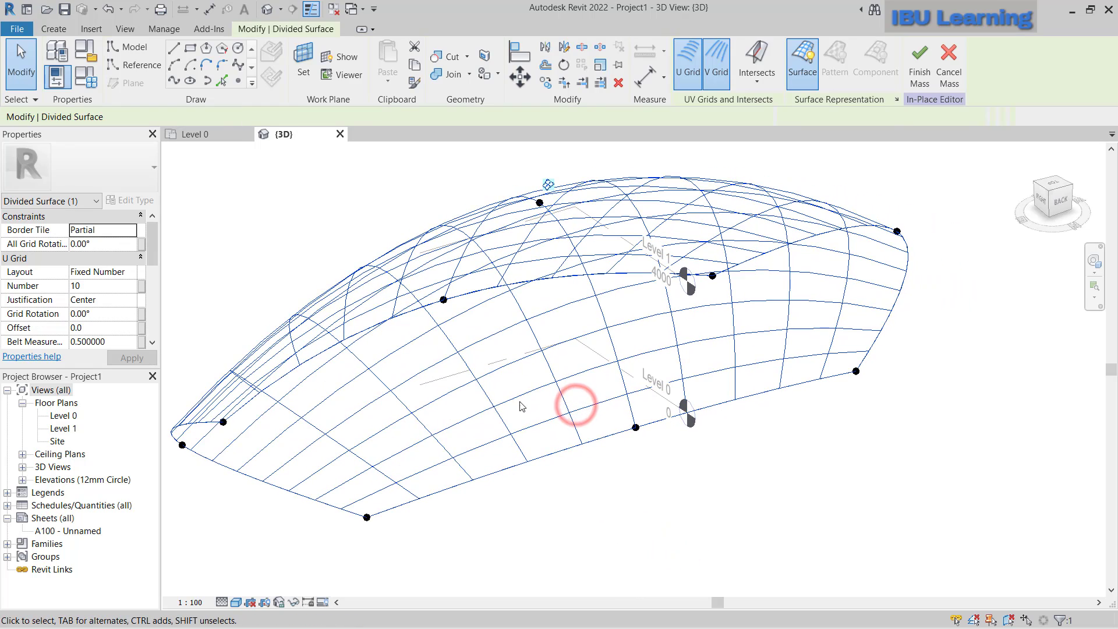
middle_drag(449, 414, 537, 412)
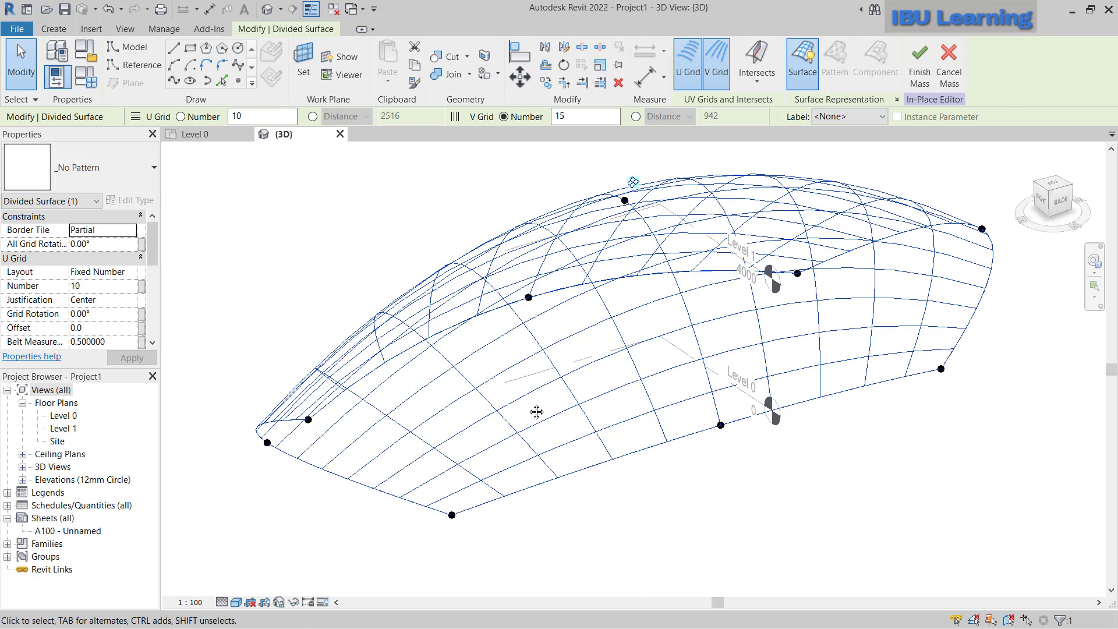
click(95, 161)
click(192, 201)
key(Escape)
click(688, 66)
key(Escape)
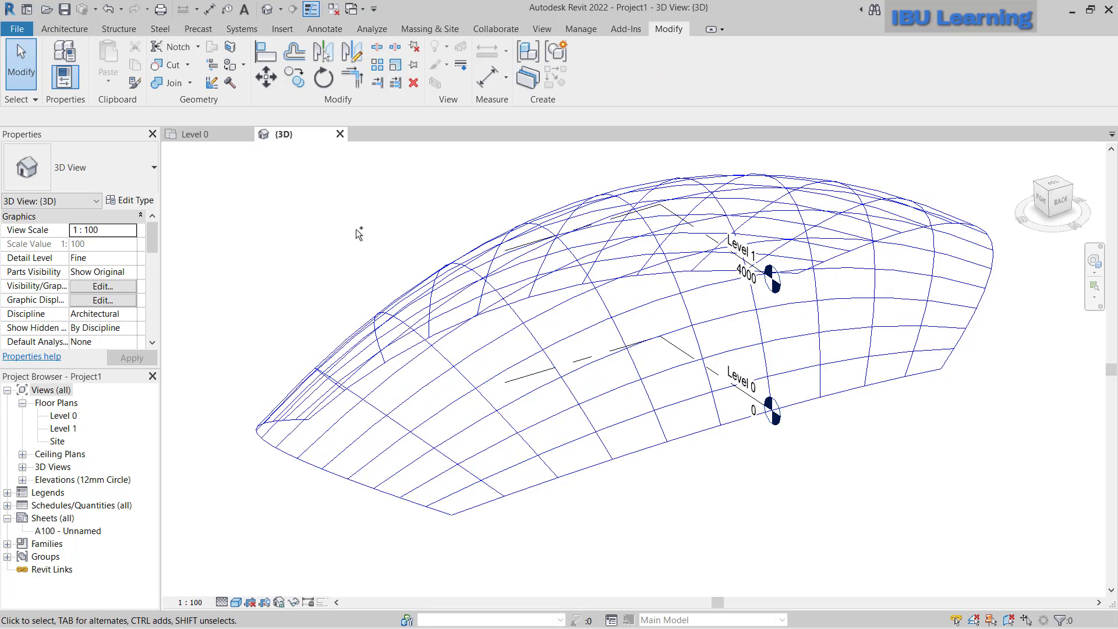
- Save the project as 'Dubai Metro Cladding' in Desktop > New folder
key(ctrl+s)
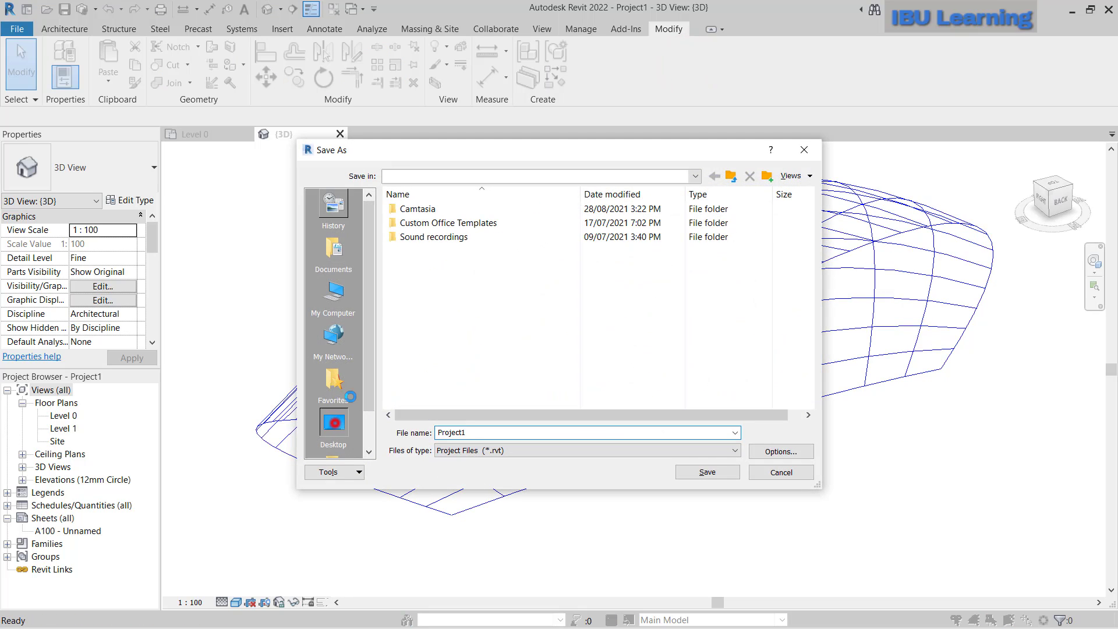
click(335, 423)
double_click(411, 278)
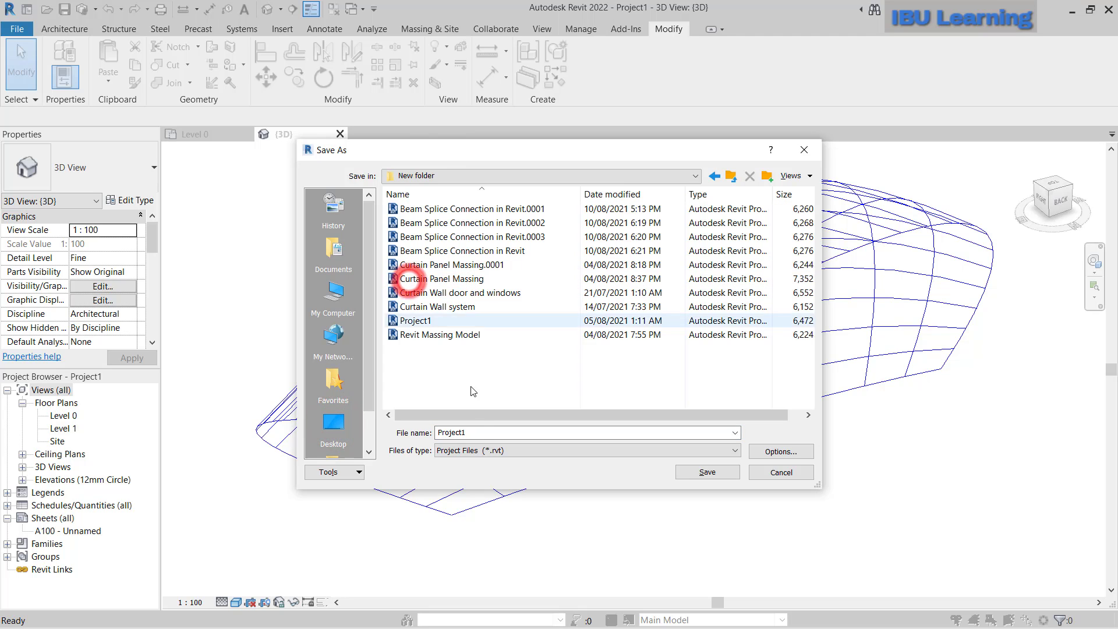
double_click(463, 432)
text(Dubai Metro Cladding)
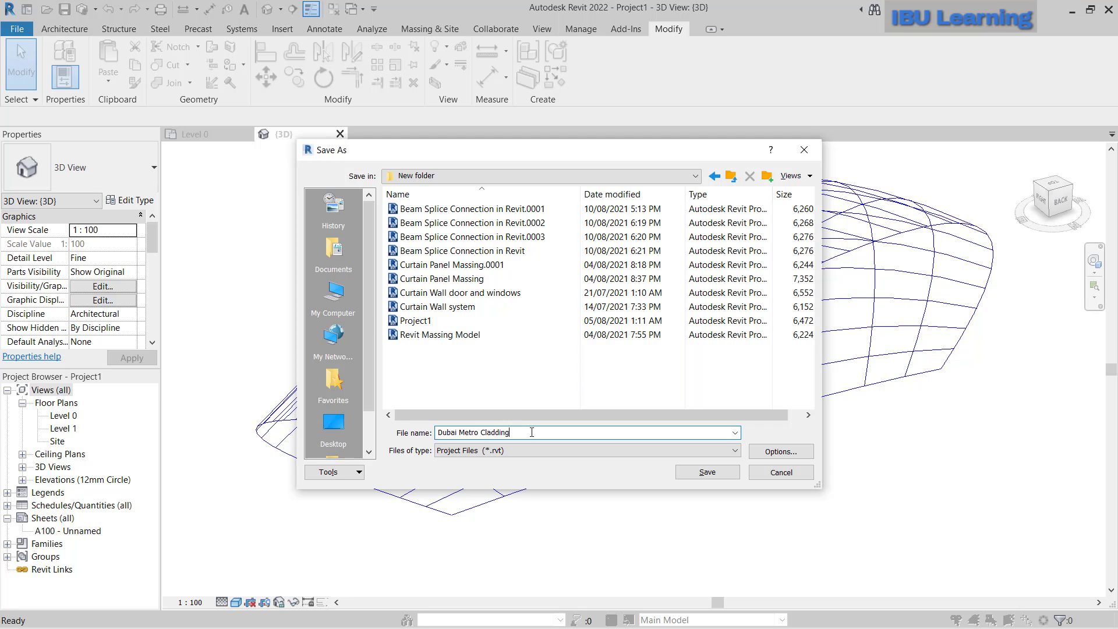
key(Return)
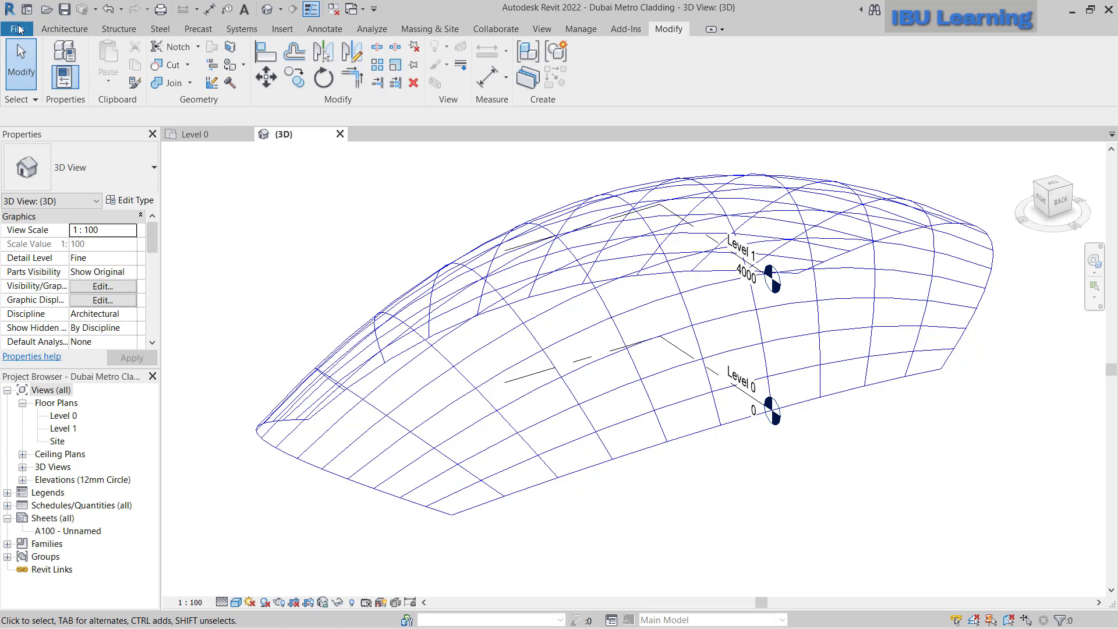
- Start a new family from the Metric Curtain Panel Pattern Based.rft template
click(17, 29)
click(94, 88)
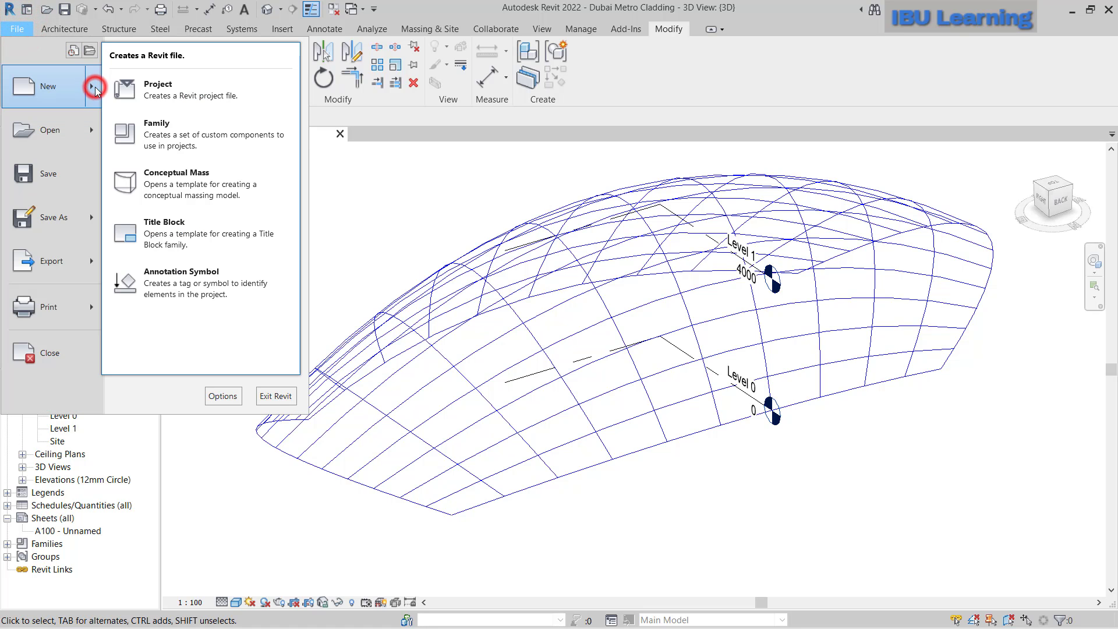
click(175, 134)
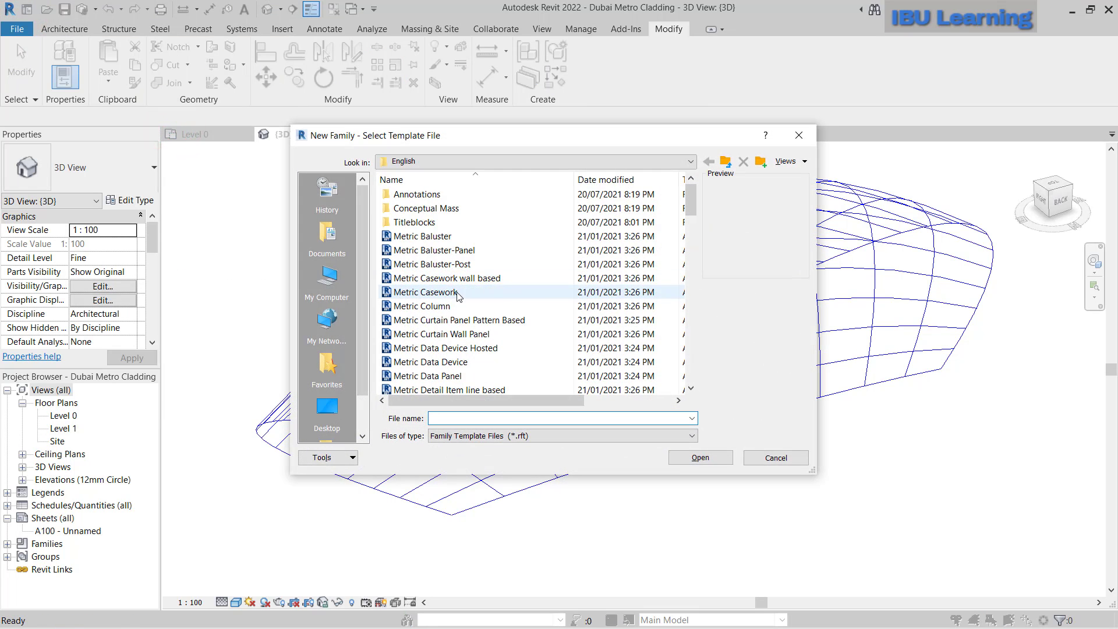
click(422, 306)
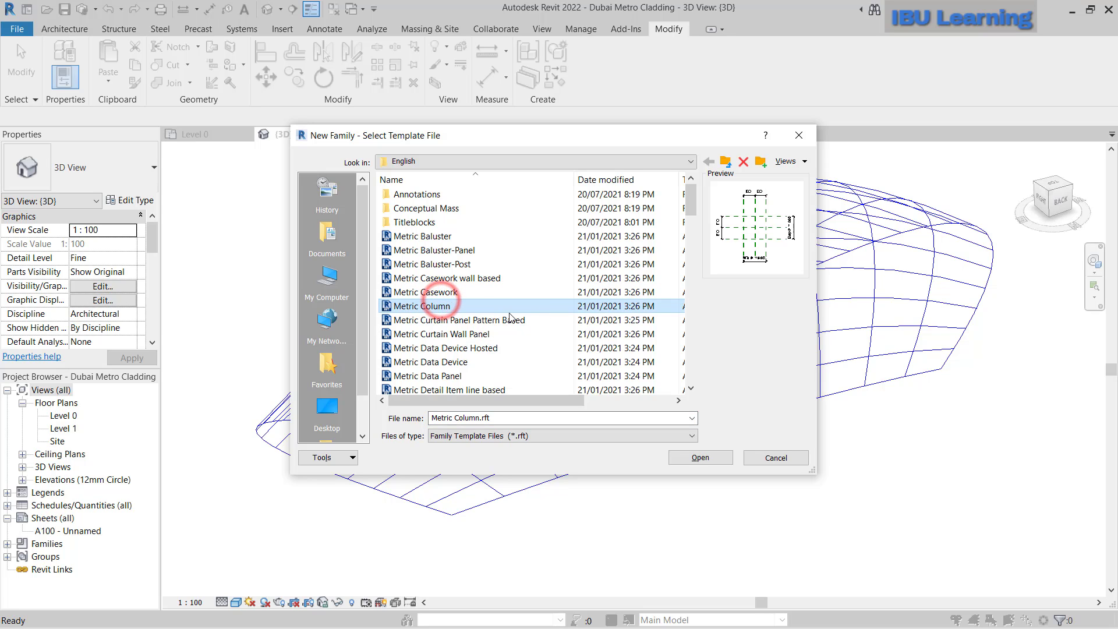
scroll(491, 315, down, 2)
scroll(492, 306, down, 1)
scroll(489, 299, up, 3)
click(459, 320)
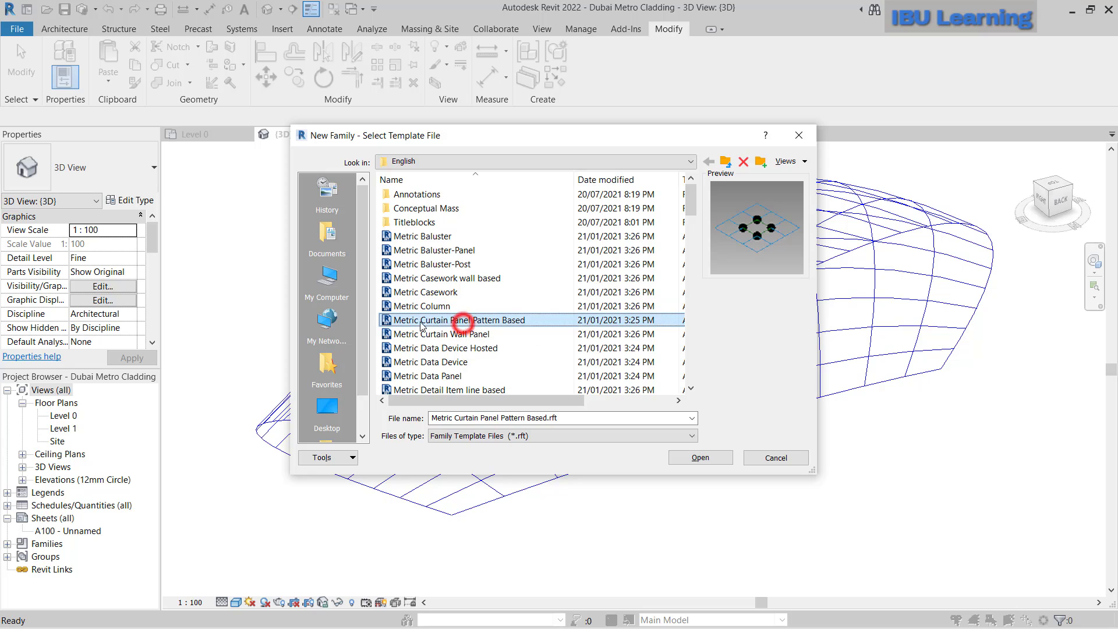
click(699, 458)
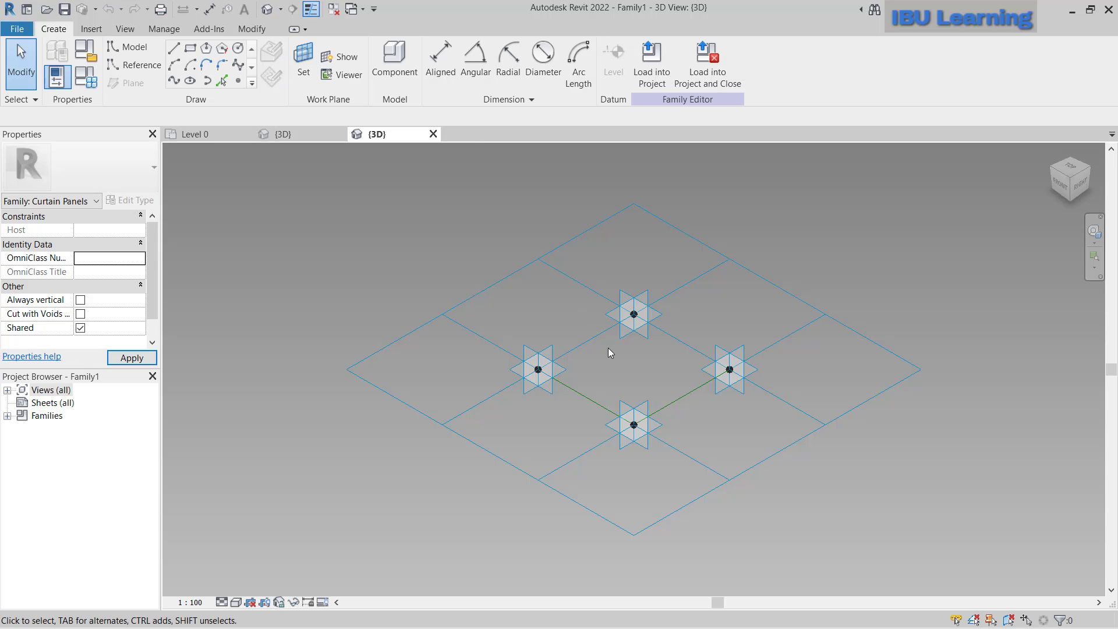
scroll(610, 350, up, 3)
- Place a reference point on the lower-left border line and set it as the work plane
click(542, 326)
middle_drag(542, 332, 548, 358)
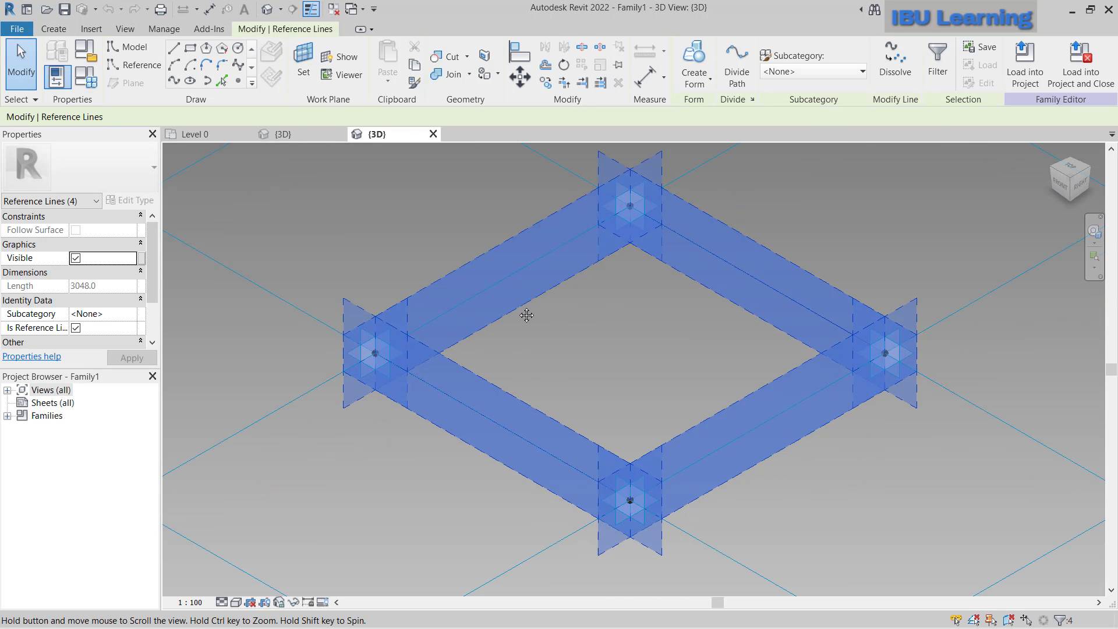
key(Delete)
scroll(524, 385, up, 3)
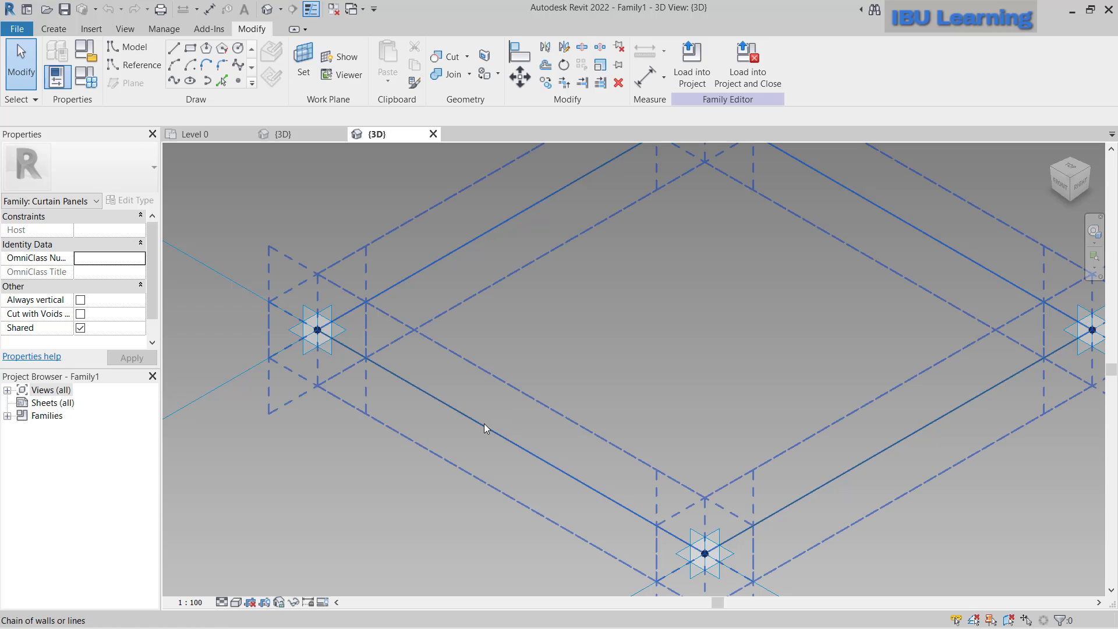
click(238, 81)
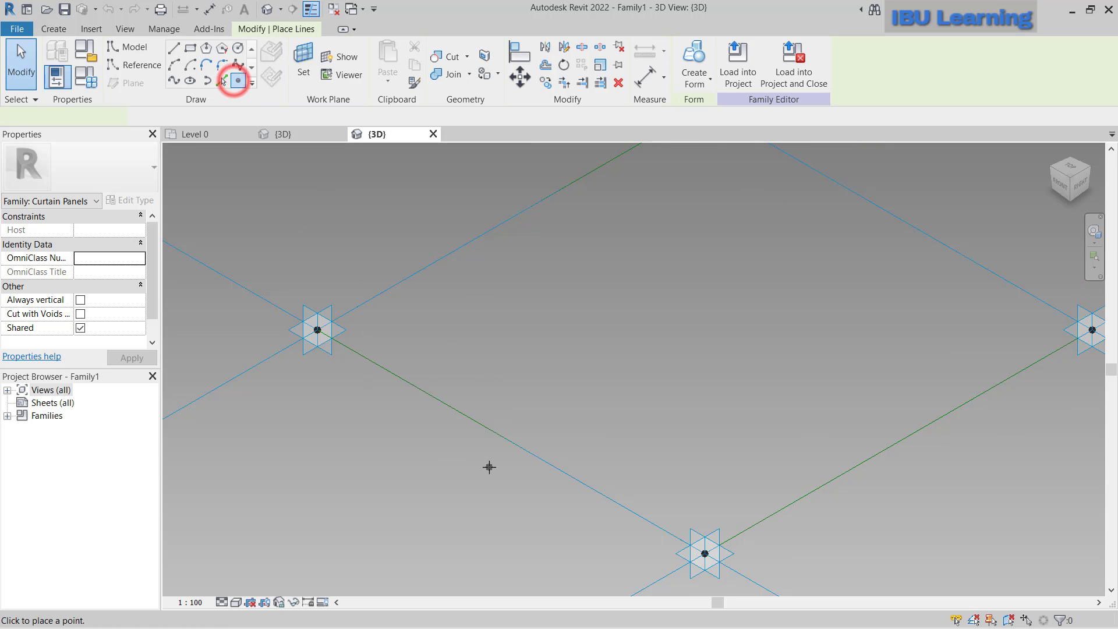
click(509, 441)
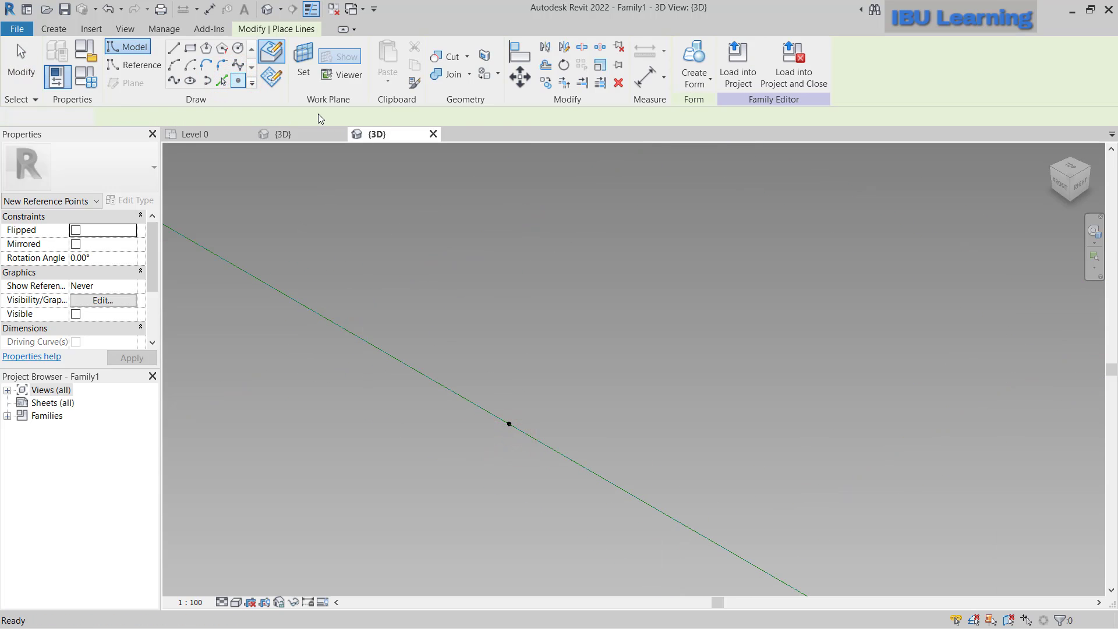
key(Escape)
click(303, 55)
click(509, 425)
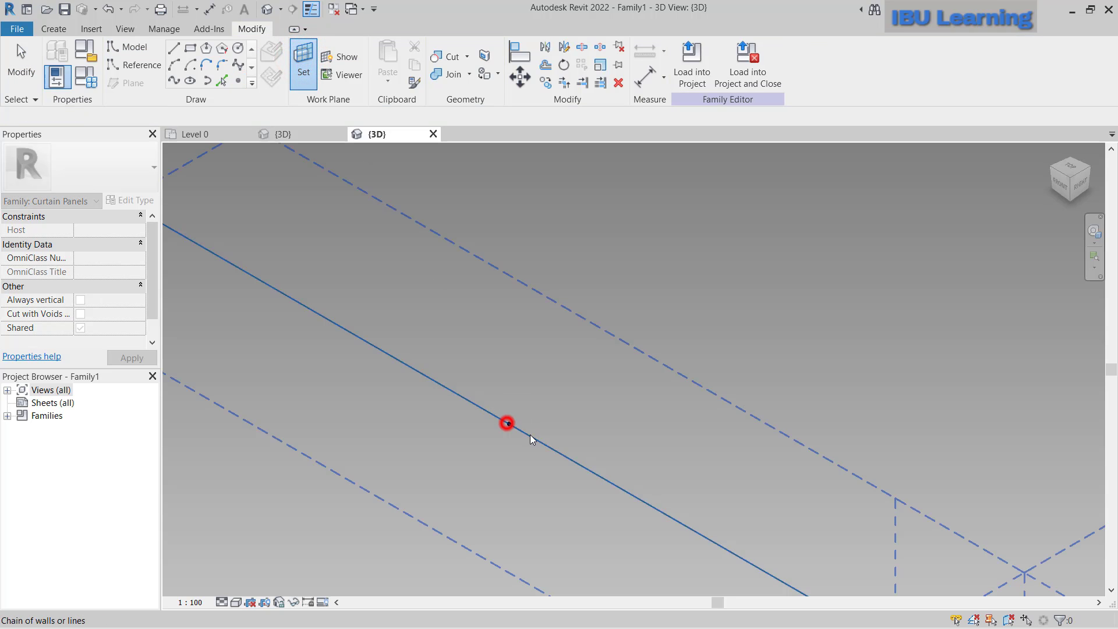
- Draw a circle centred on the new point with radius 50
click(239, 50)
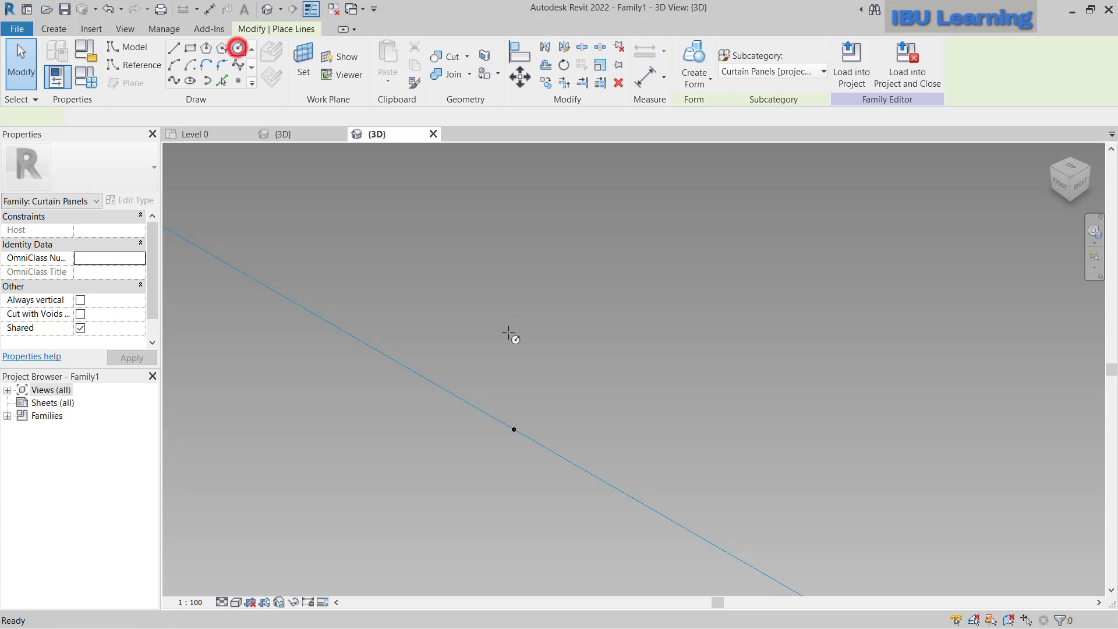
click(514, 429)
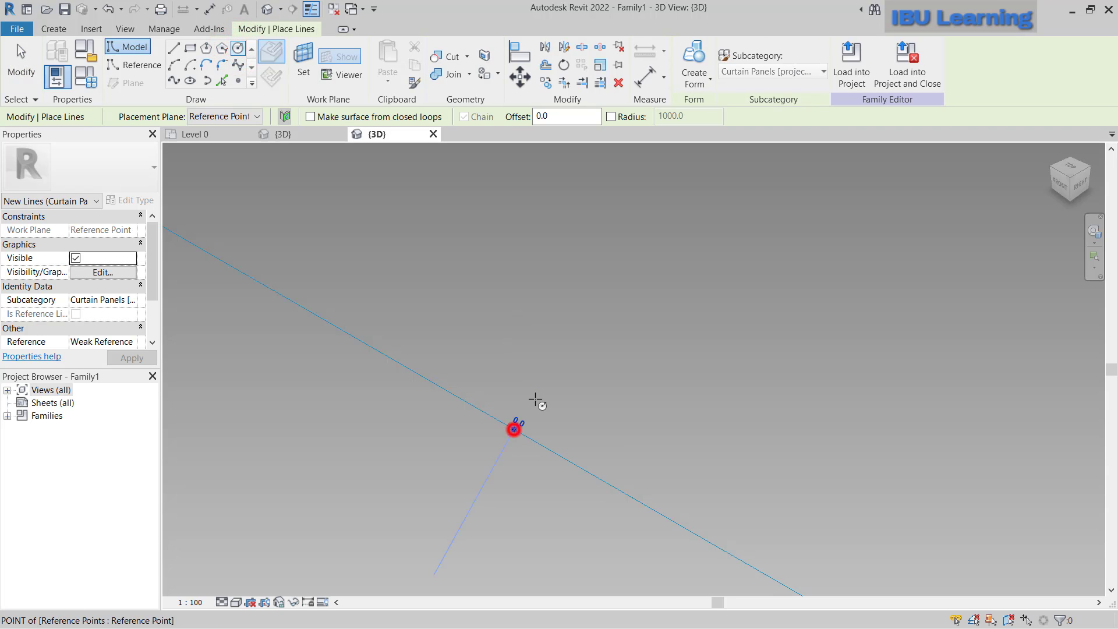
click(542, 395)
key(Escape)
key(Escape)
click(543, 419)
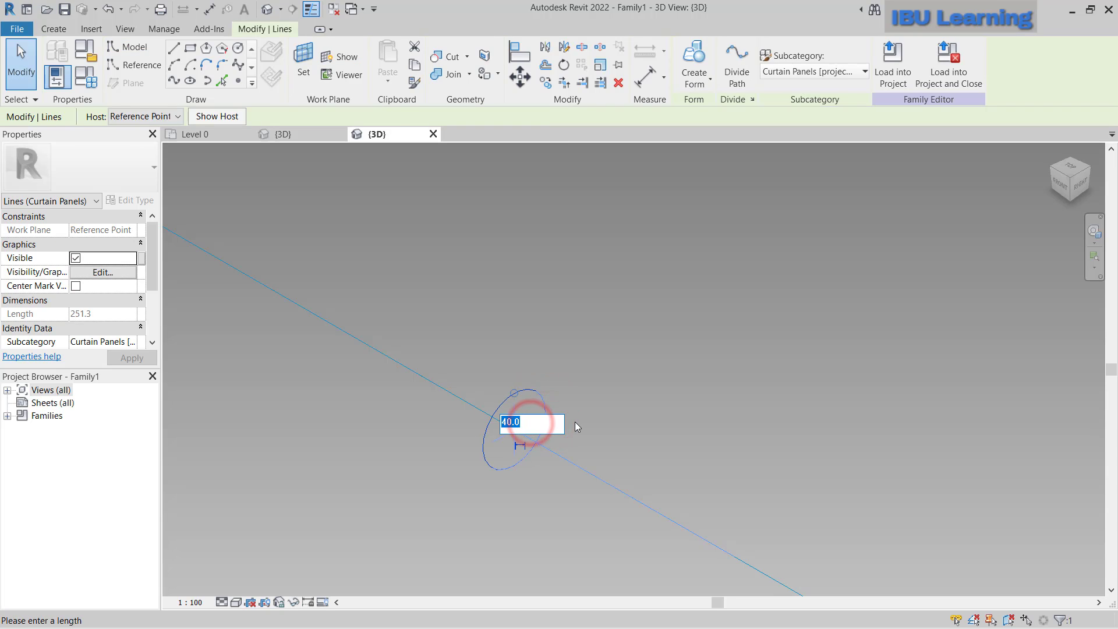
text(50)
key(Return)
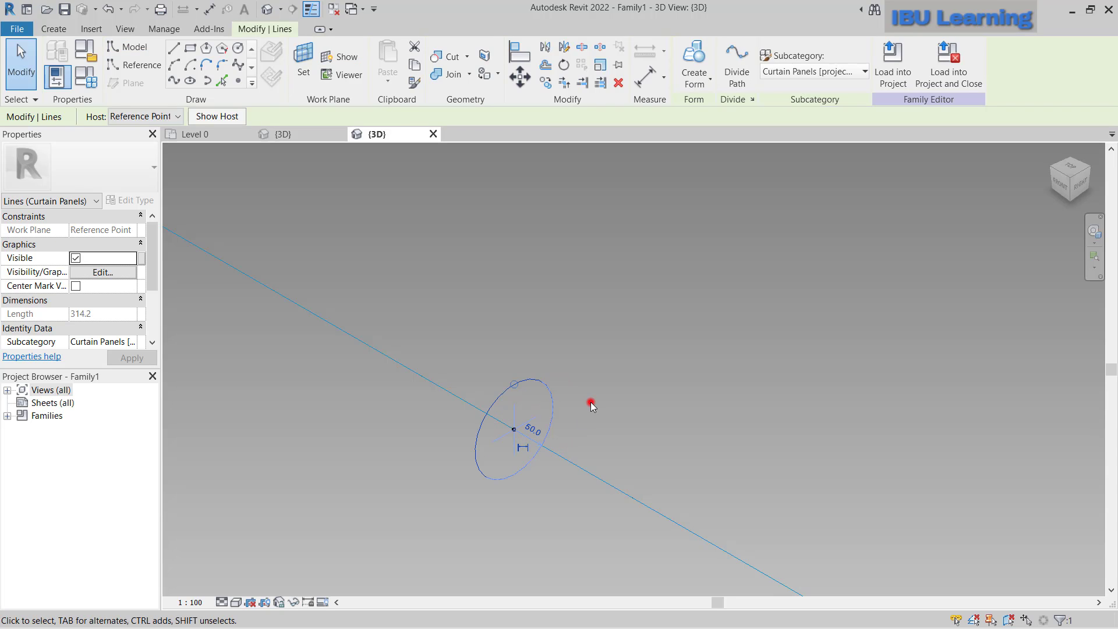
click(594, 396)
scroll(564, 403, down, 3)
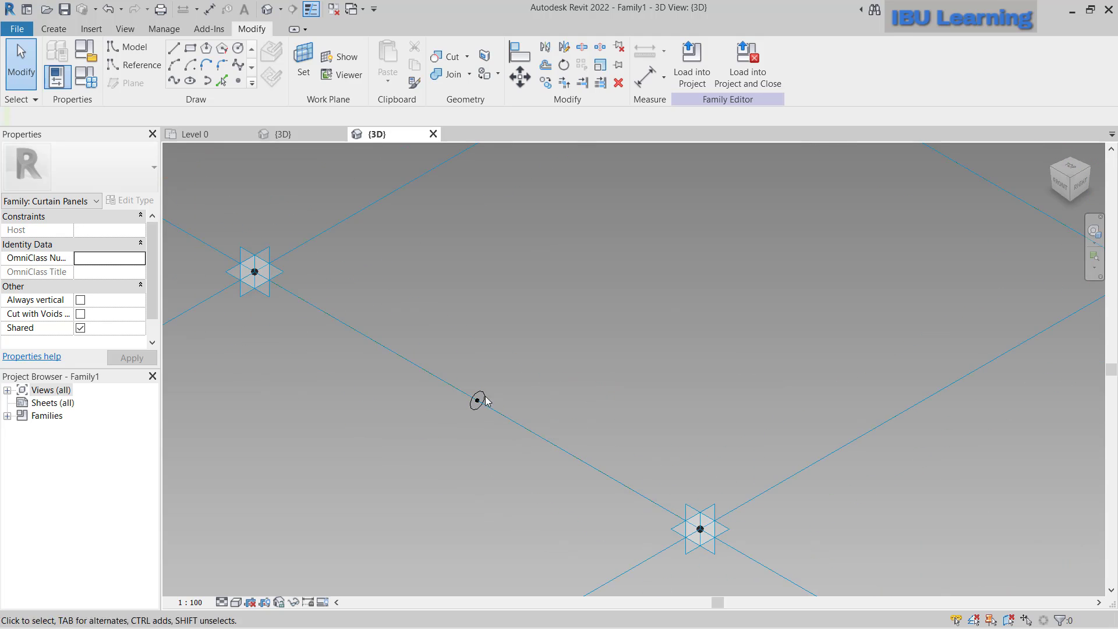
- Sweep a solid frame form from the circle along the four border lines
click(545, 435)
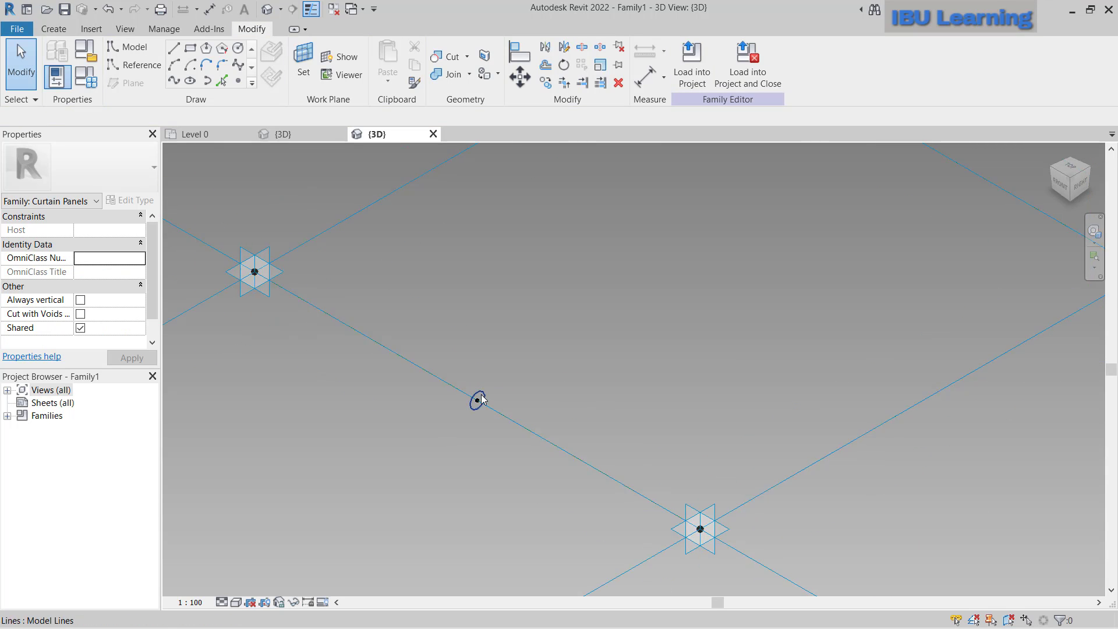
click(478, 395)
click(541, 441)
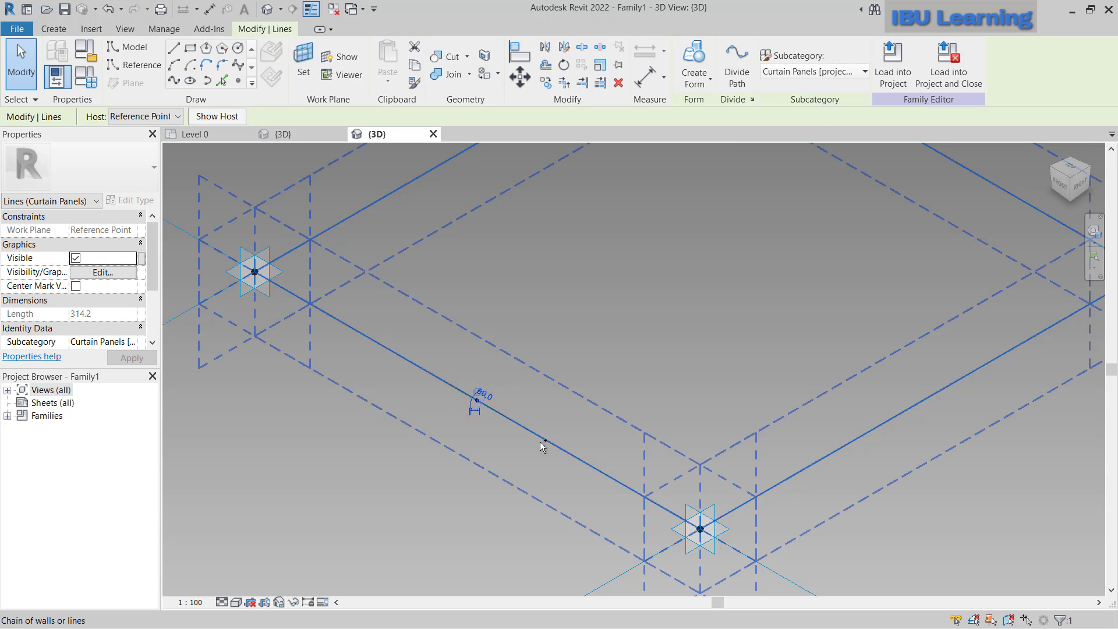
key(Tab)
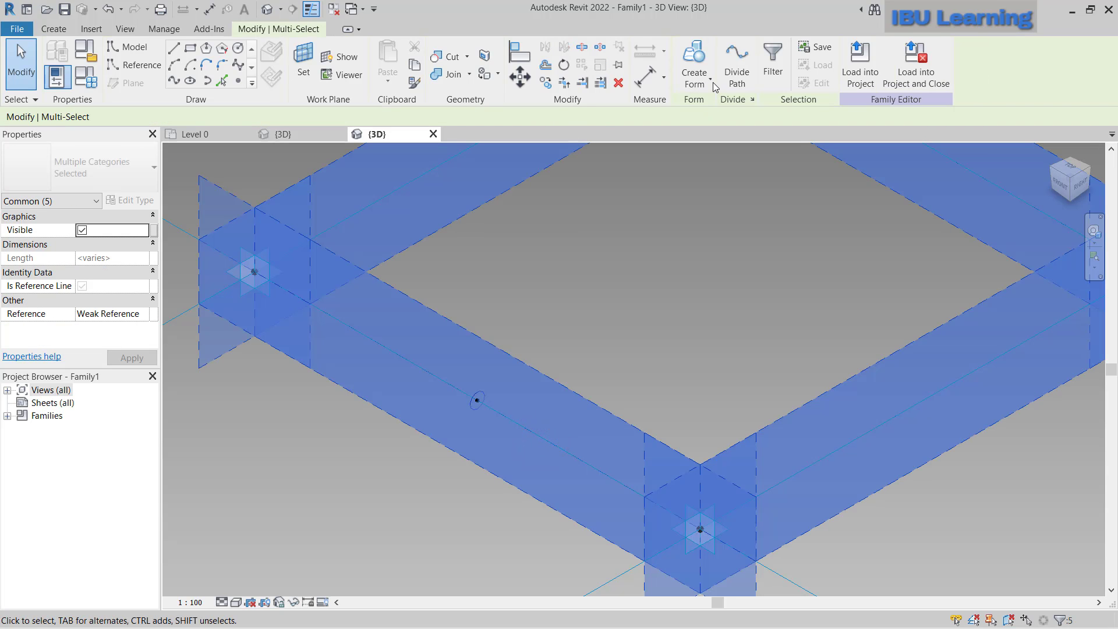
click(713, 83)
click(706, 101)
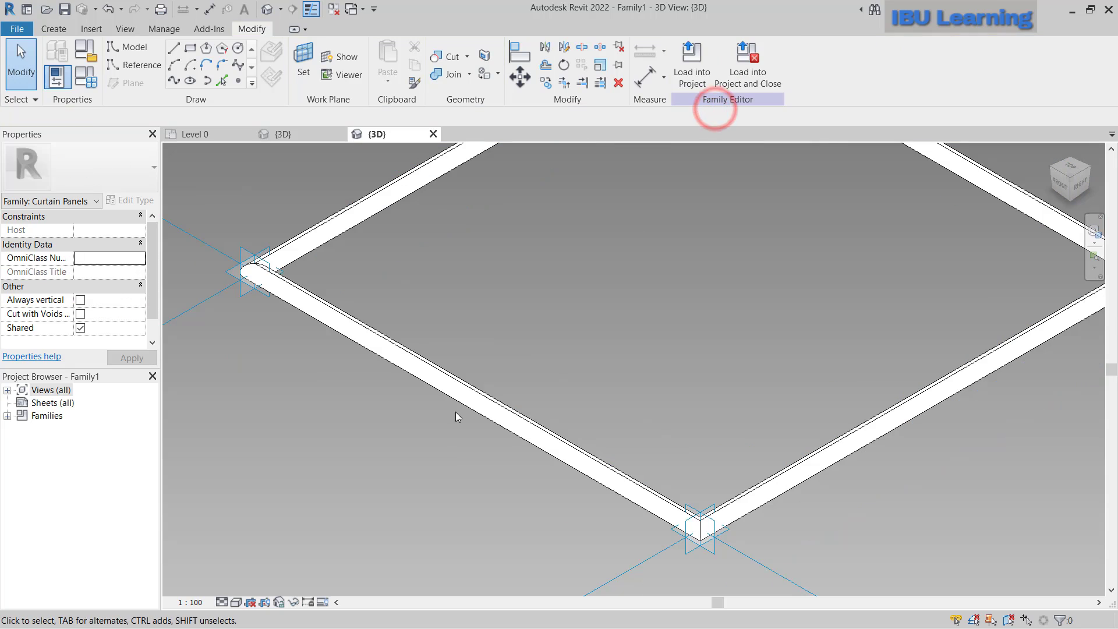
scroll(556, 411, down, 3)
- Hide the frame and create a solid form from the four border lines
middle_drag(988, 335, 787, 367)
scroll(429, 404, up, 3)
scroll(429, 404, down, 3)
scroll(462, 404, up, 3)
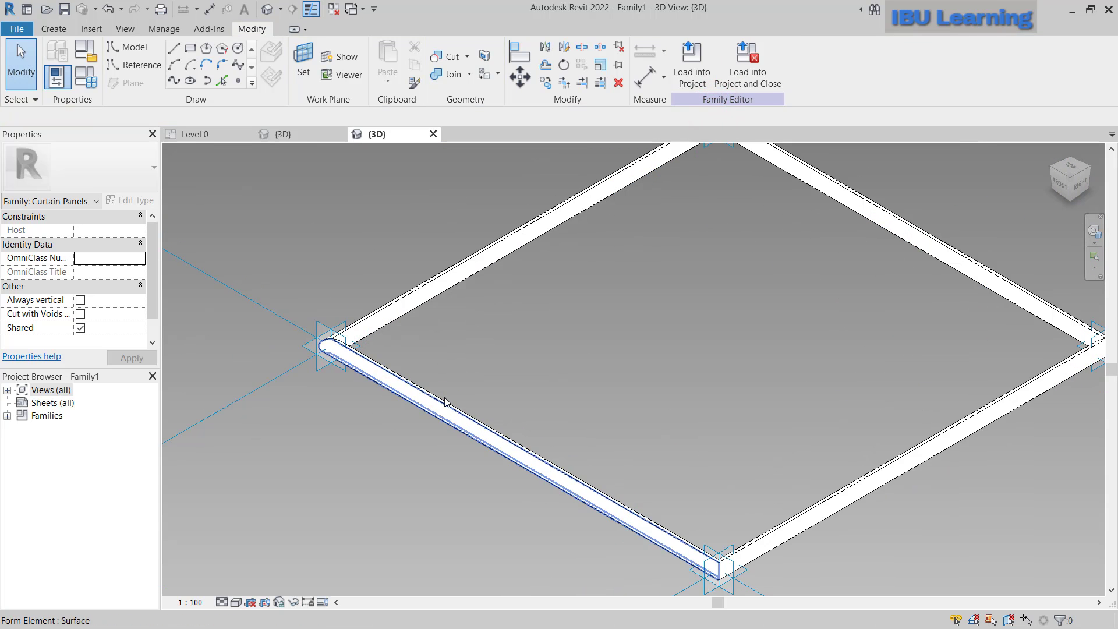
middle_drag(541, 355, 512, 338)
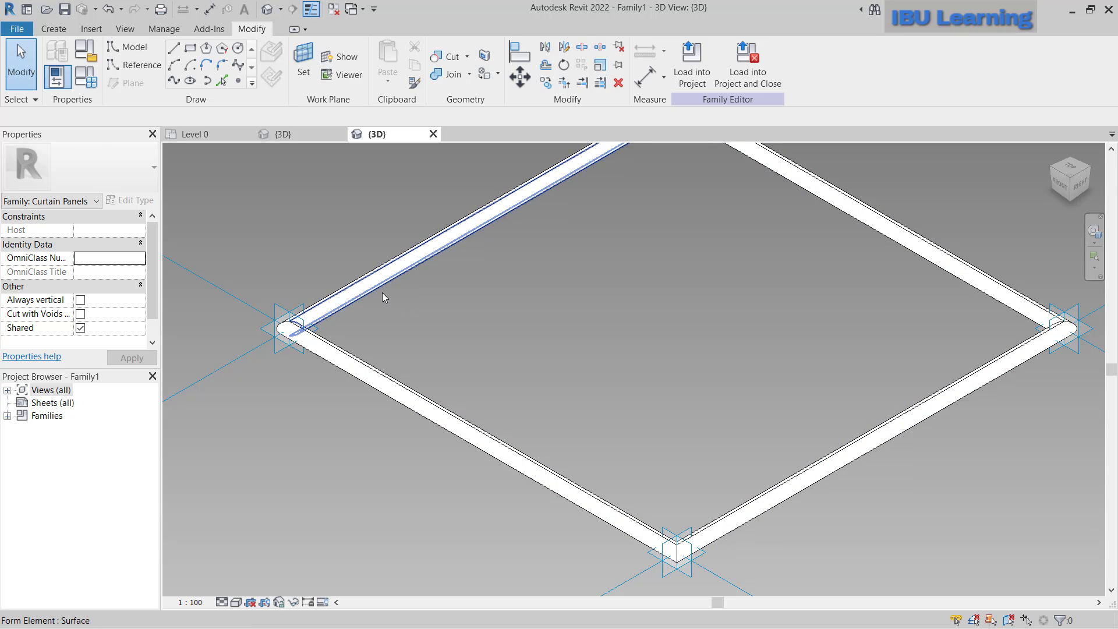
key(Tab)
click(381, 293)
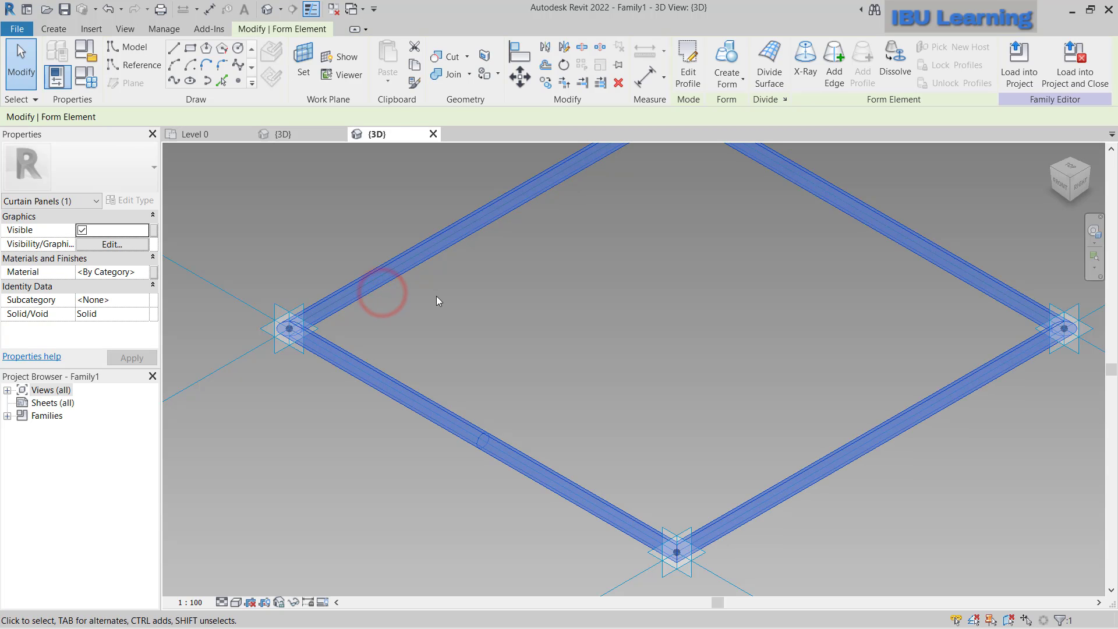
key(h)
key(h)
key(Tab)
click(394, 379)
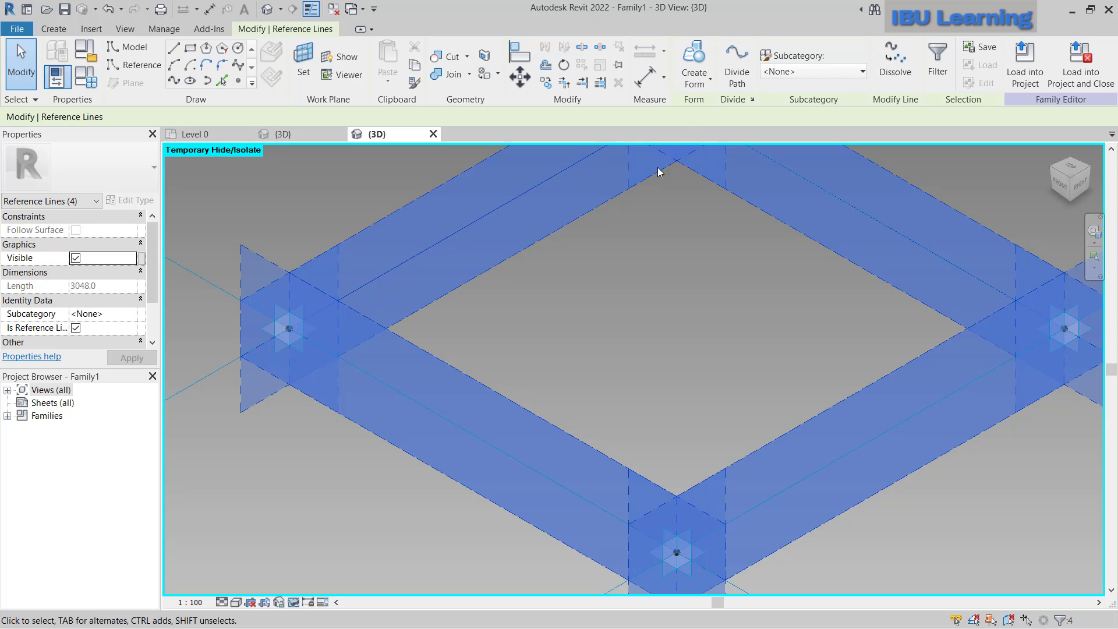
click(694, 79)
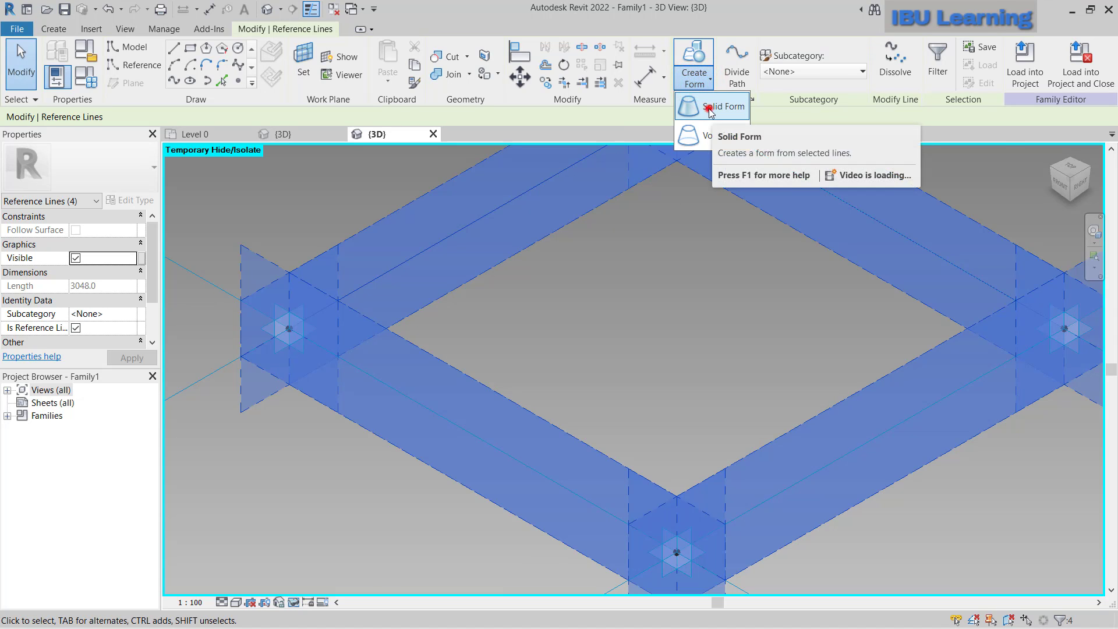
click(710, 107)
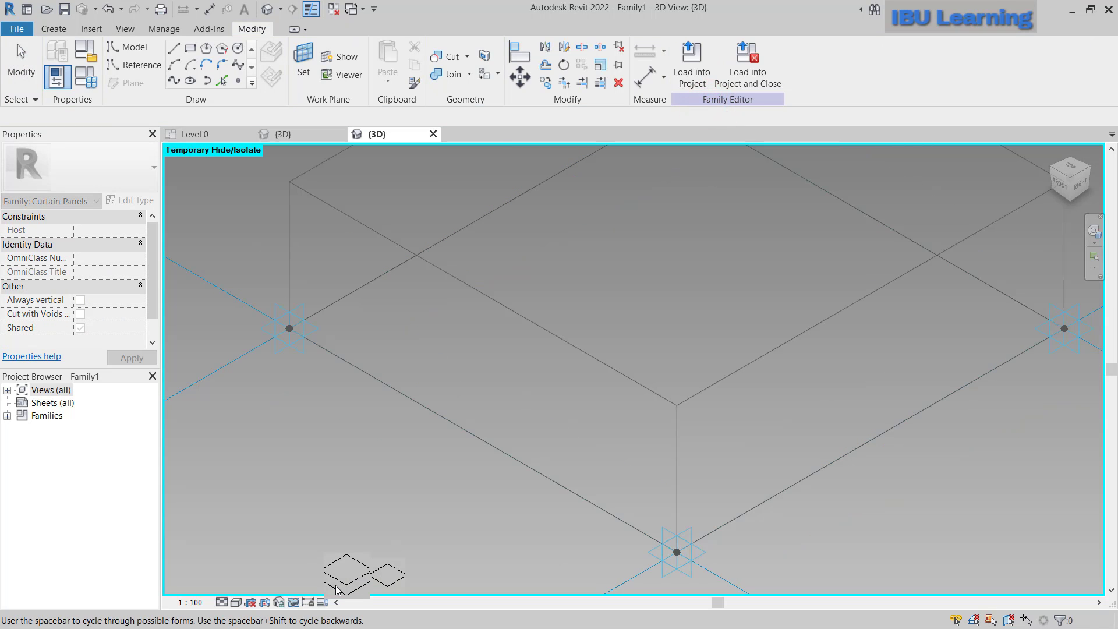
- Set the new form's Positive Offset to 20 and deselect it
click(346, 572)
click(612, 262)
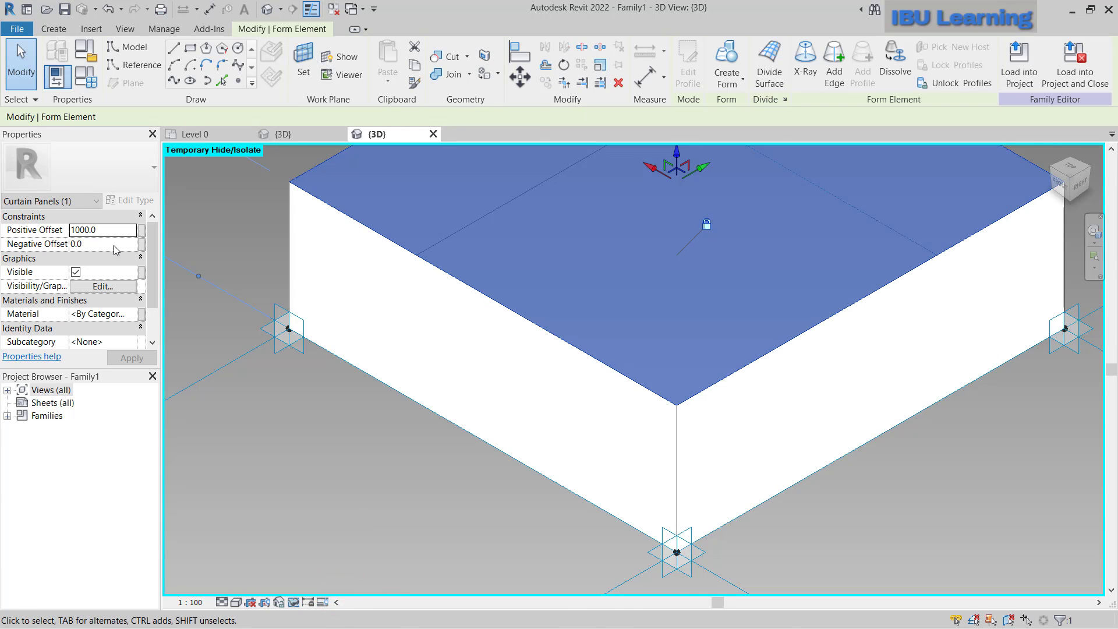
click(96, 231)
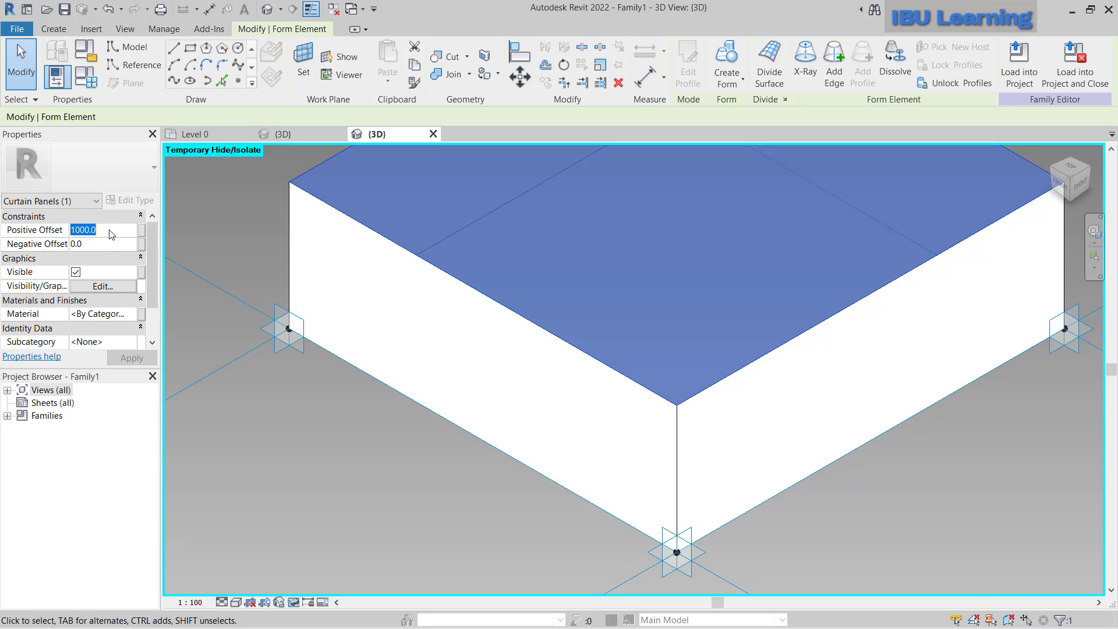
text(20)
key(Return)
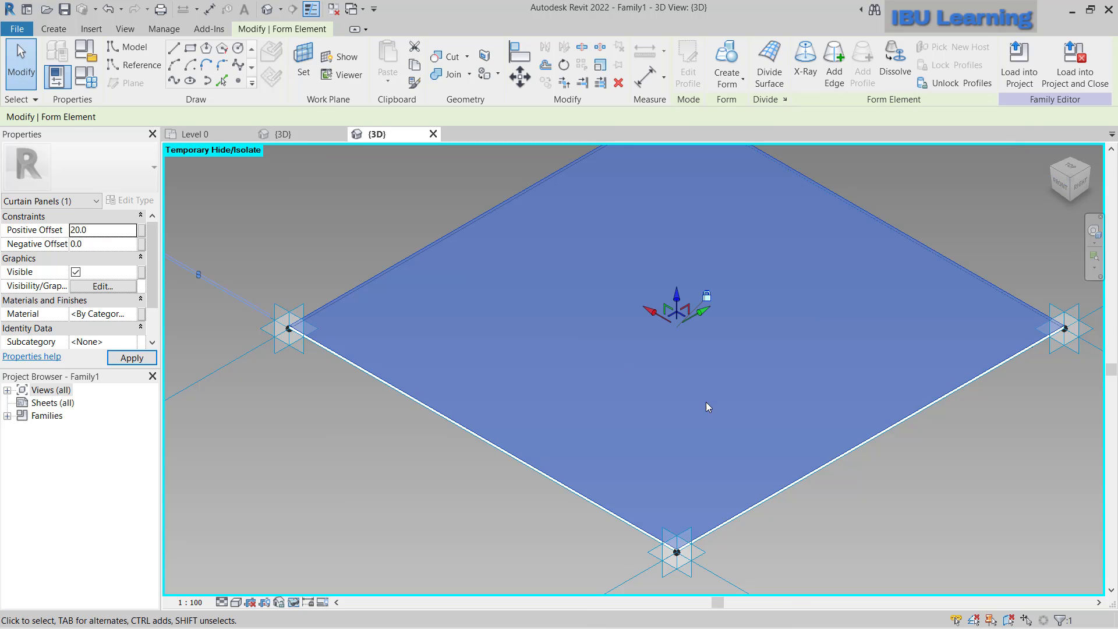
click(876, 484)
scroll(876, 489, up, 2)
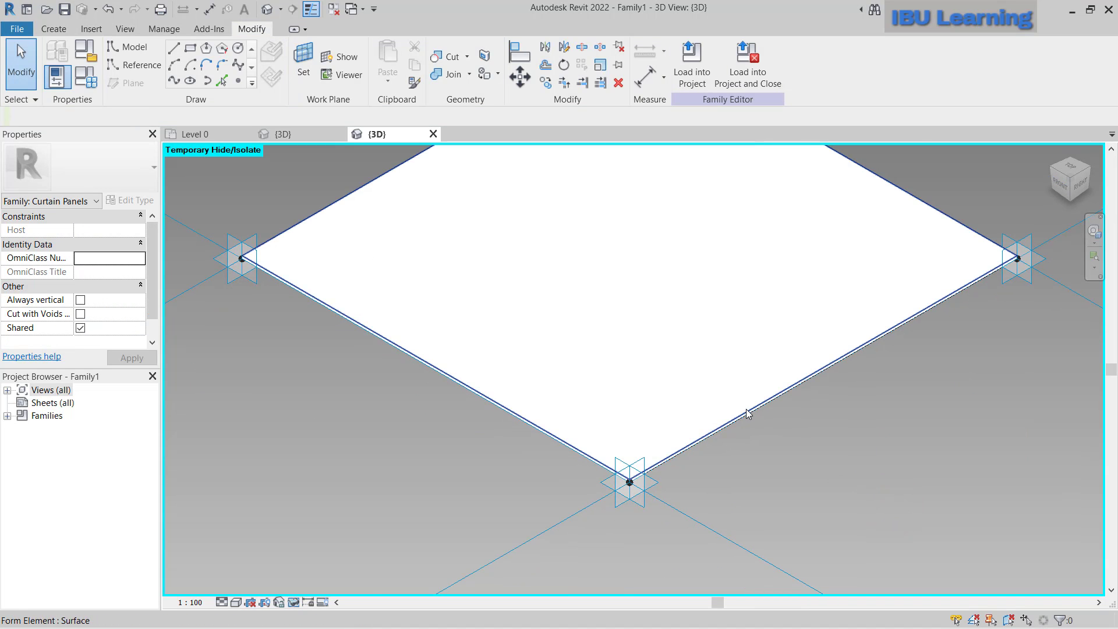
scroll(787, 437, up, 2)
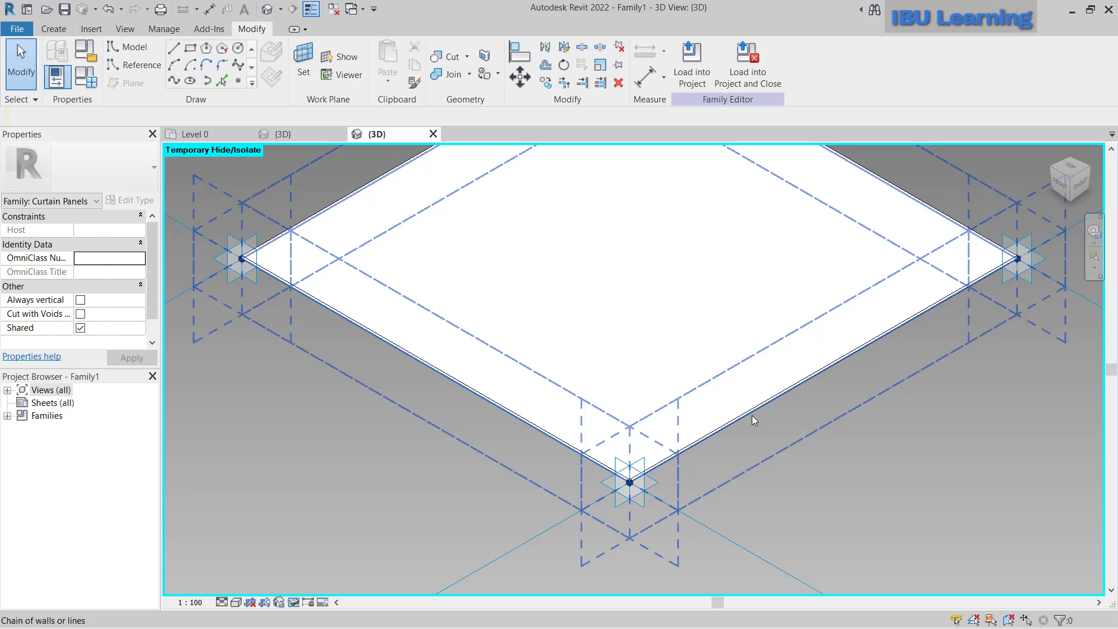
- Set the thin panel form's positive and negative offsets to 17
click(482, 391)
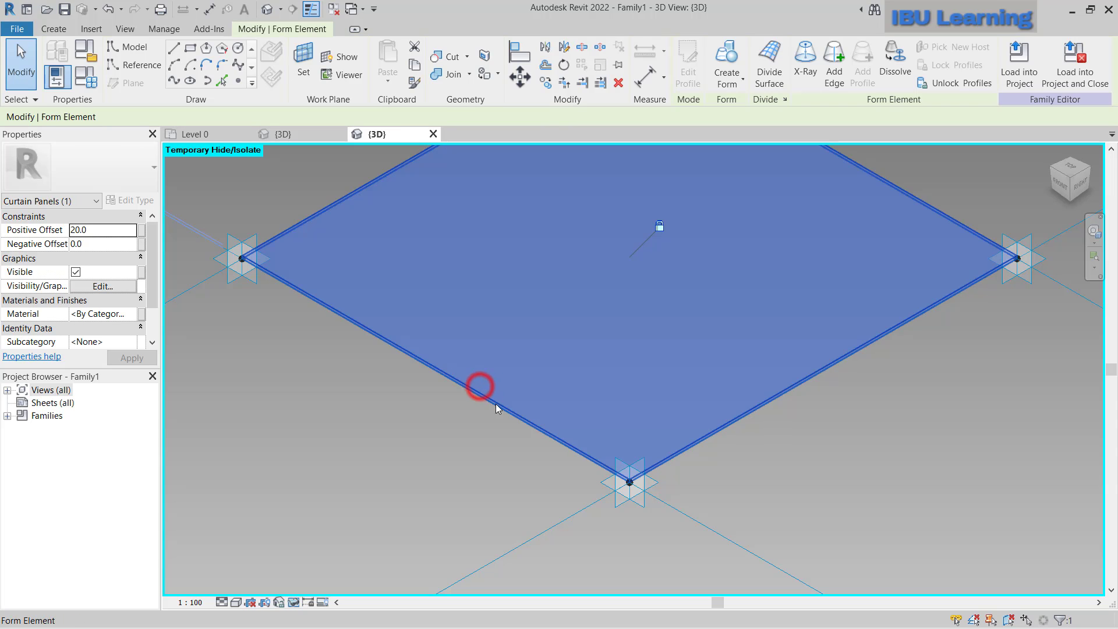
double_click(105, 230)
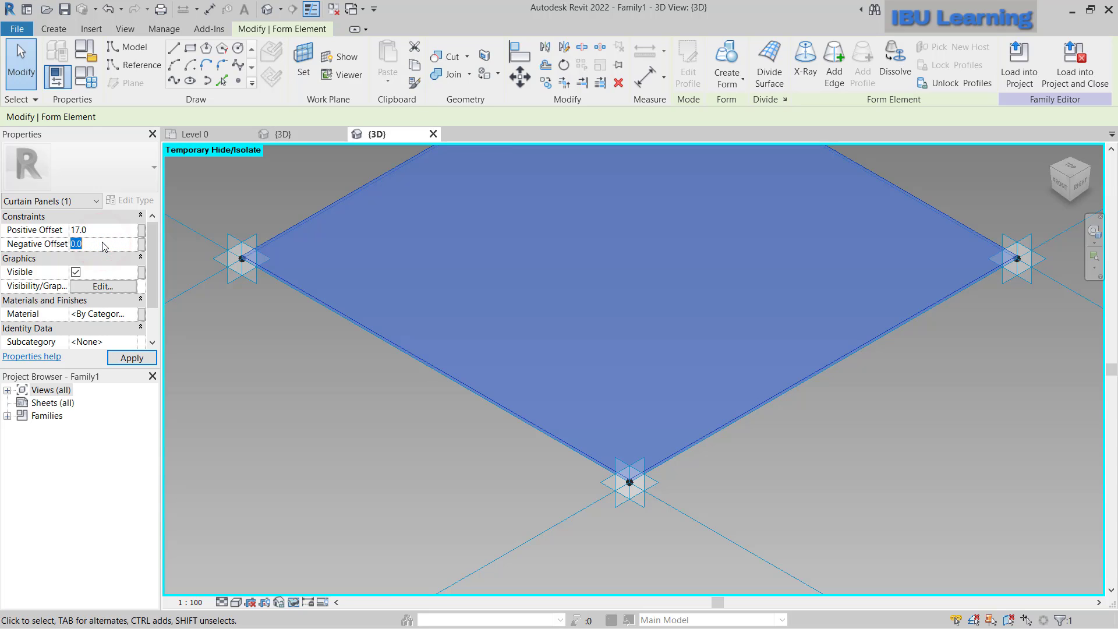
text(17)
key(Return)
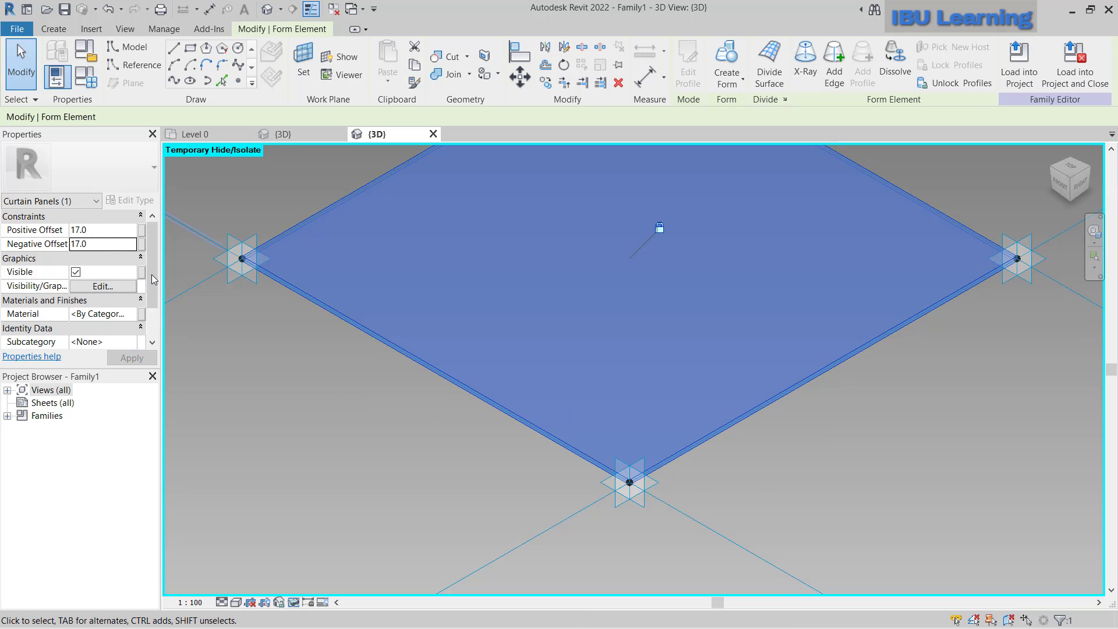
- Tie the panel form's material to a new Glass family parameter
click(143, 314)
click(459, 407)
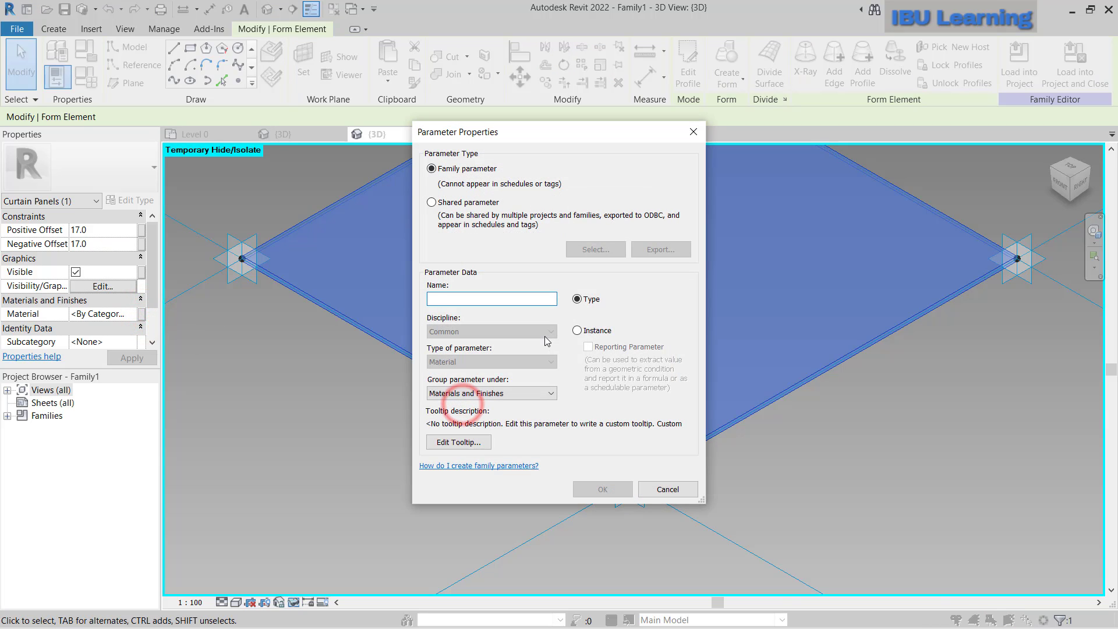
text(Gl)
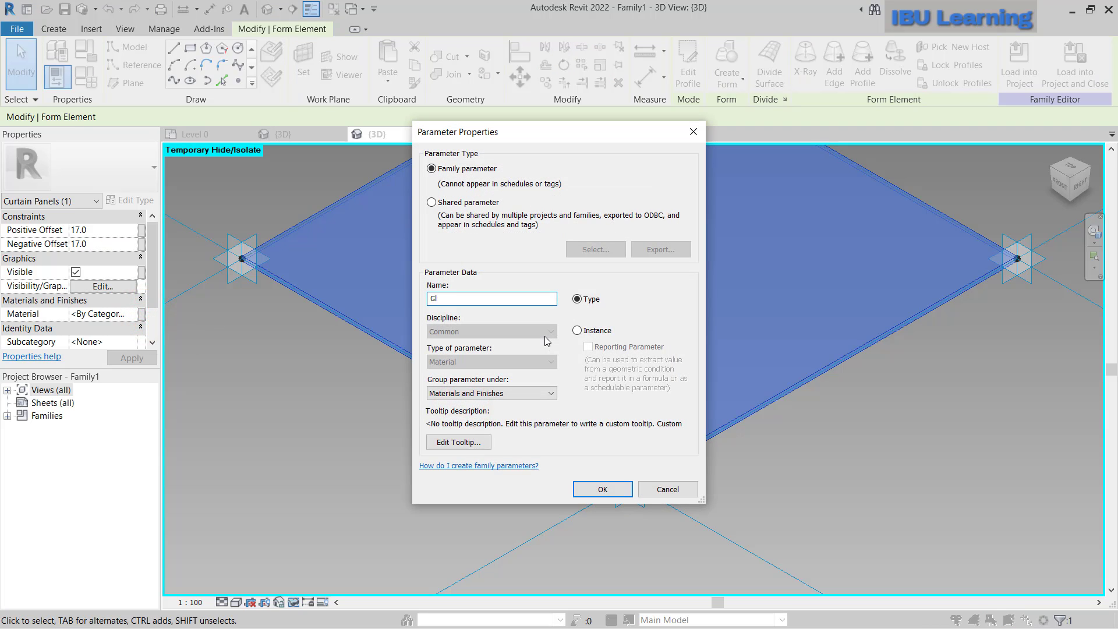
text(ass)
key(Return)
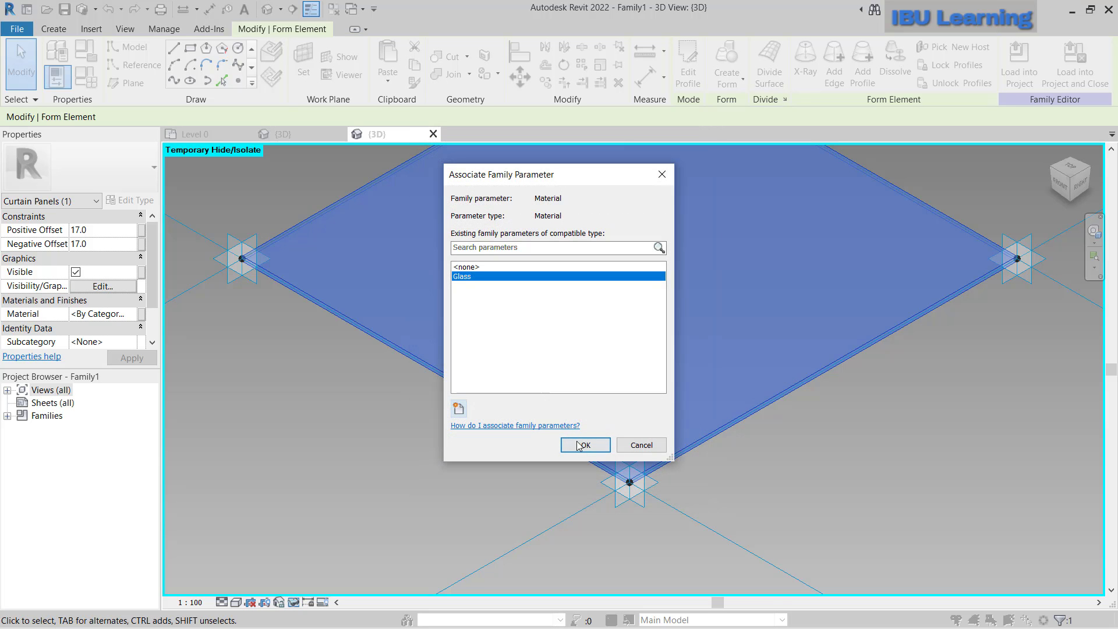
click(584, 445)
click(380, 441)
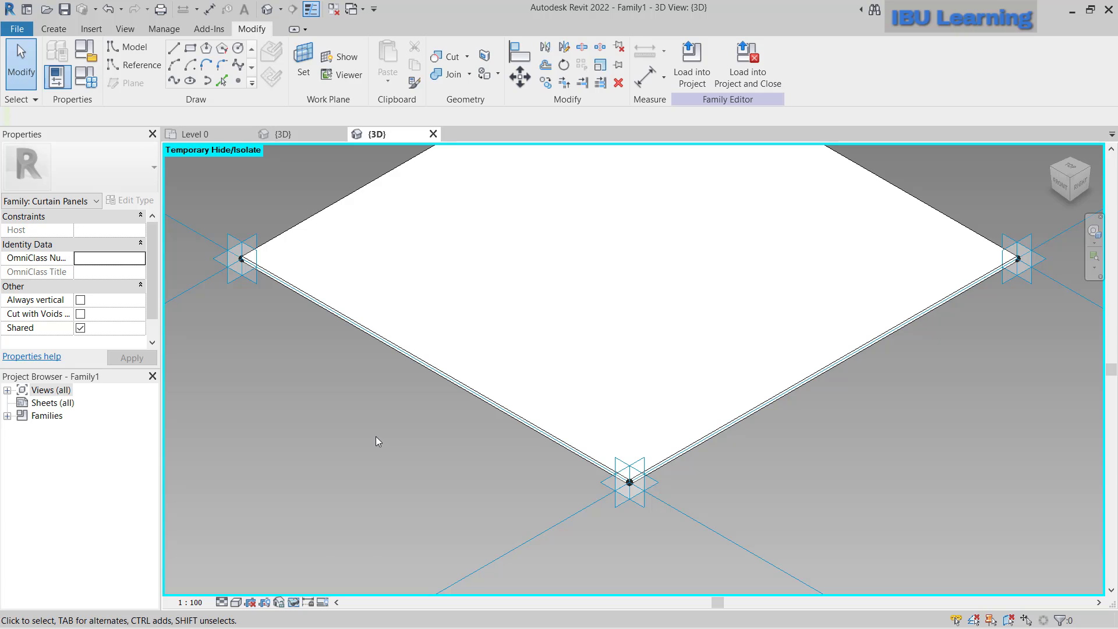
- Unhide the frame and link its material to a new Aluminium Framing parameter
key(h)
key(r)
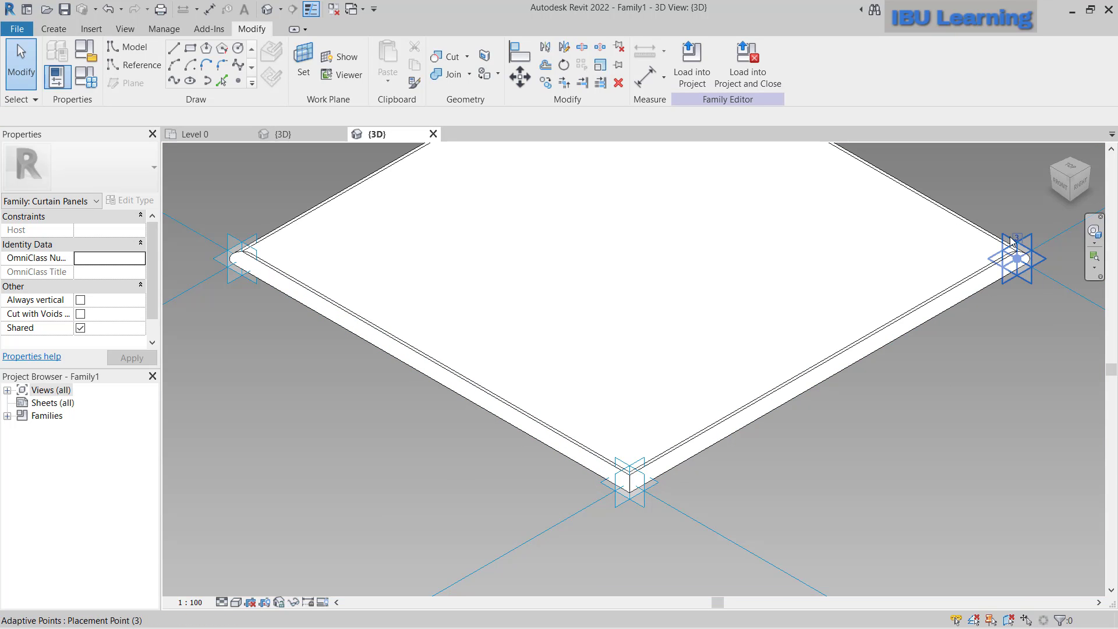
scroll(1012, 241, up, 1)
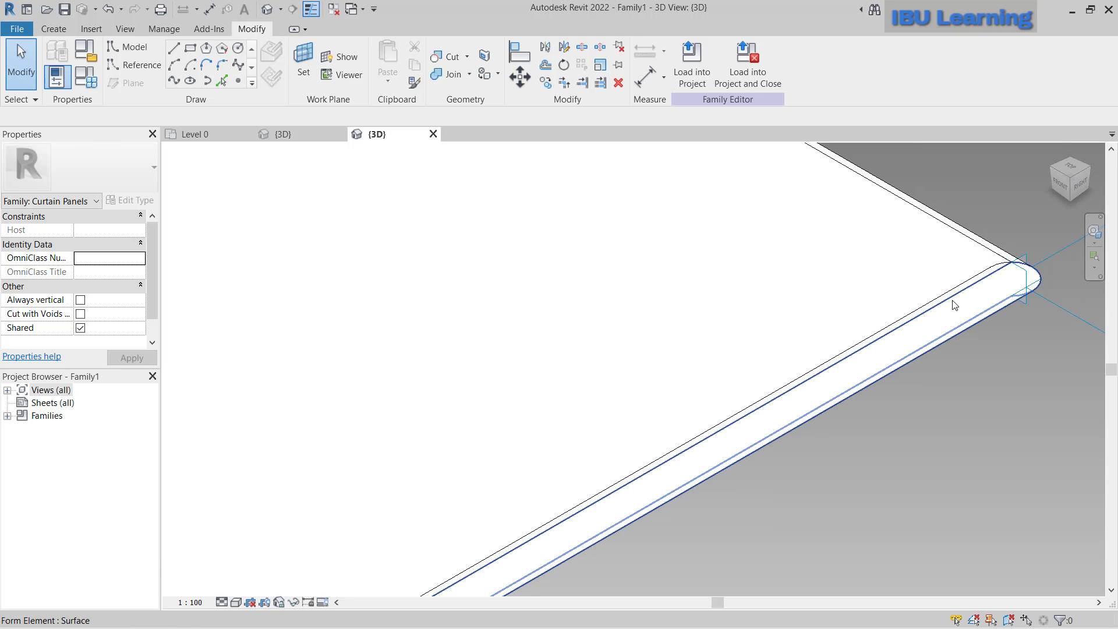
key(Tab)
click(952, 301)
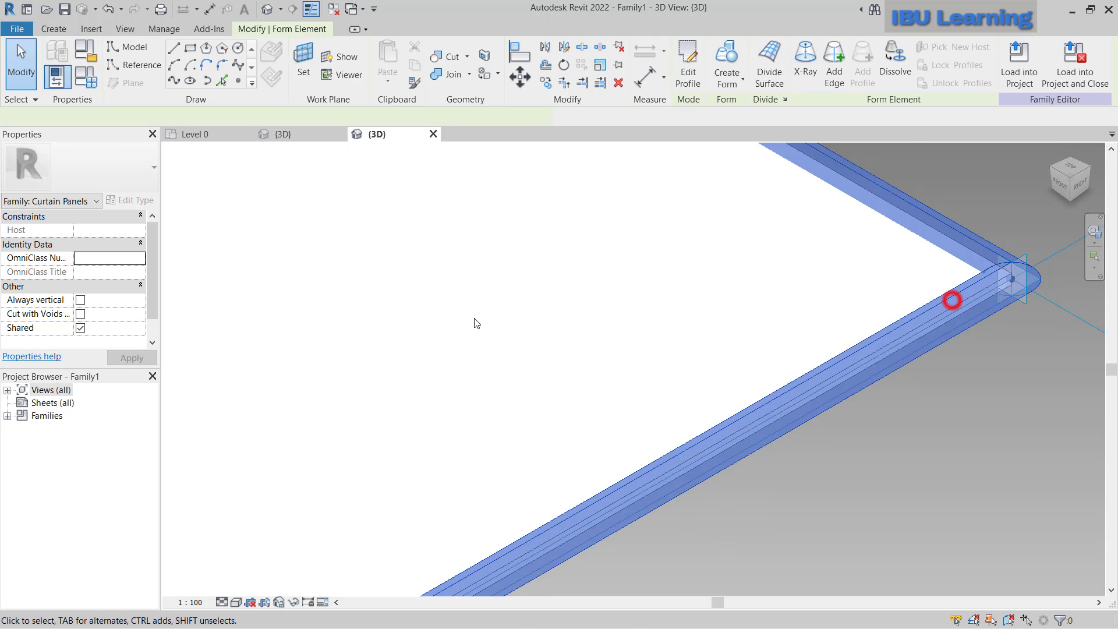
scroll(816, 279, down, 5)
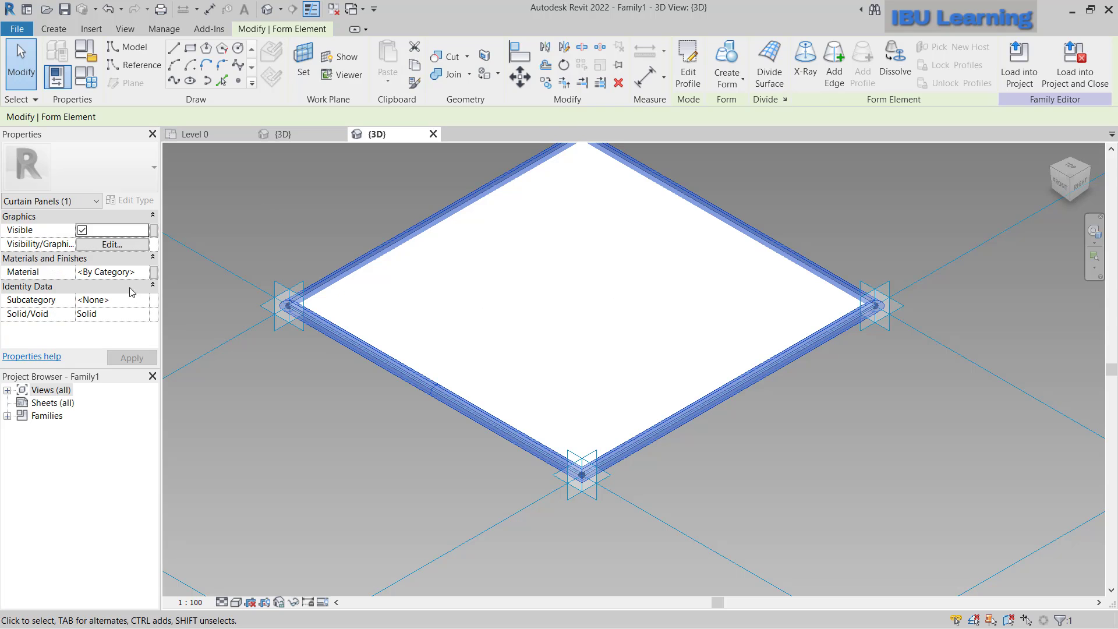
click(154, 272)
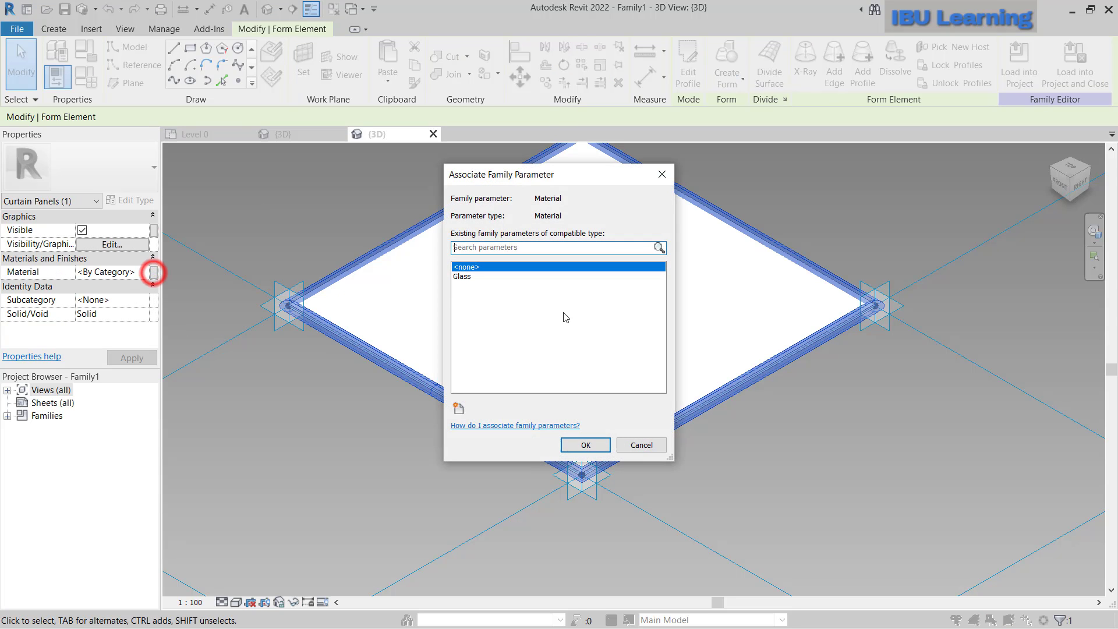
click(459, 408)
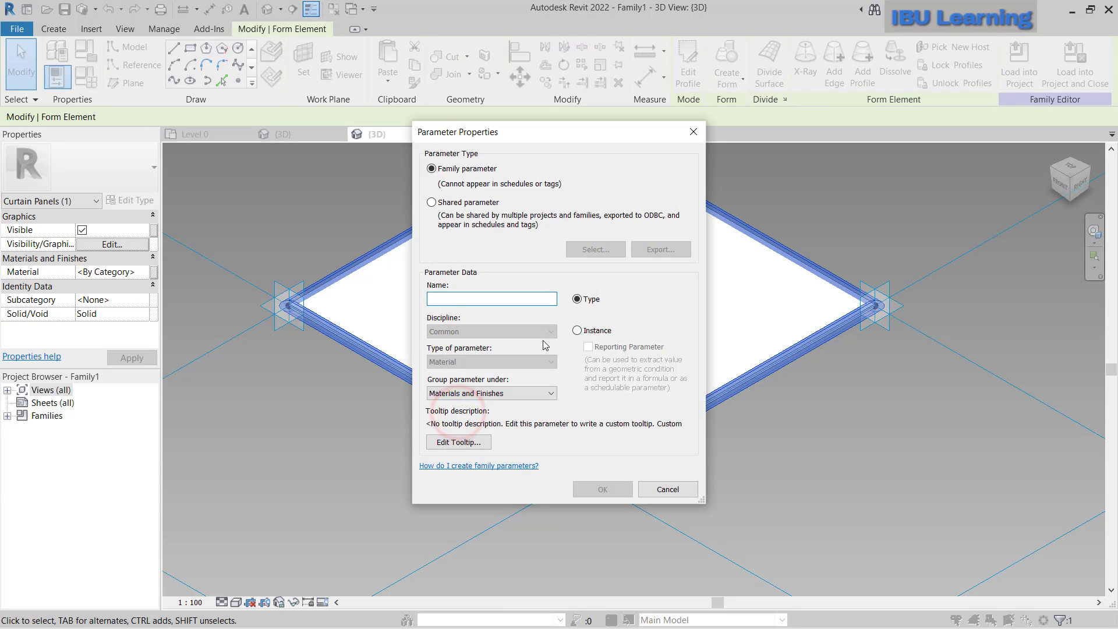
text(Fra)
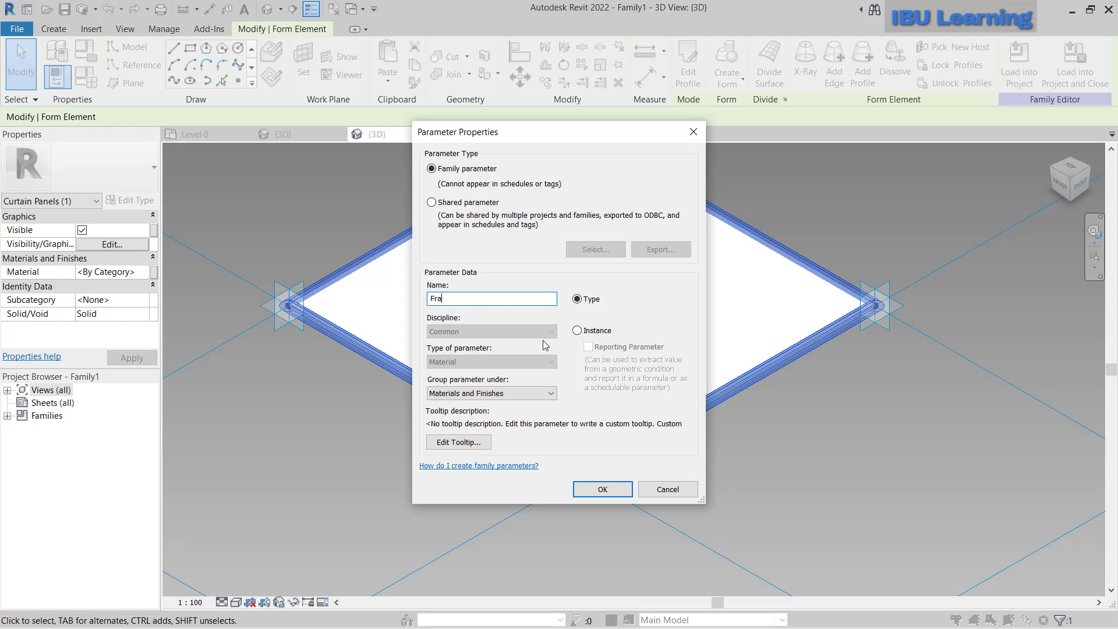
text(Alu)
text(g)
key(Return)
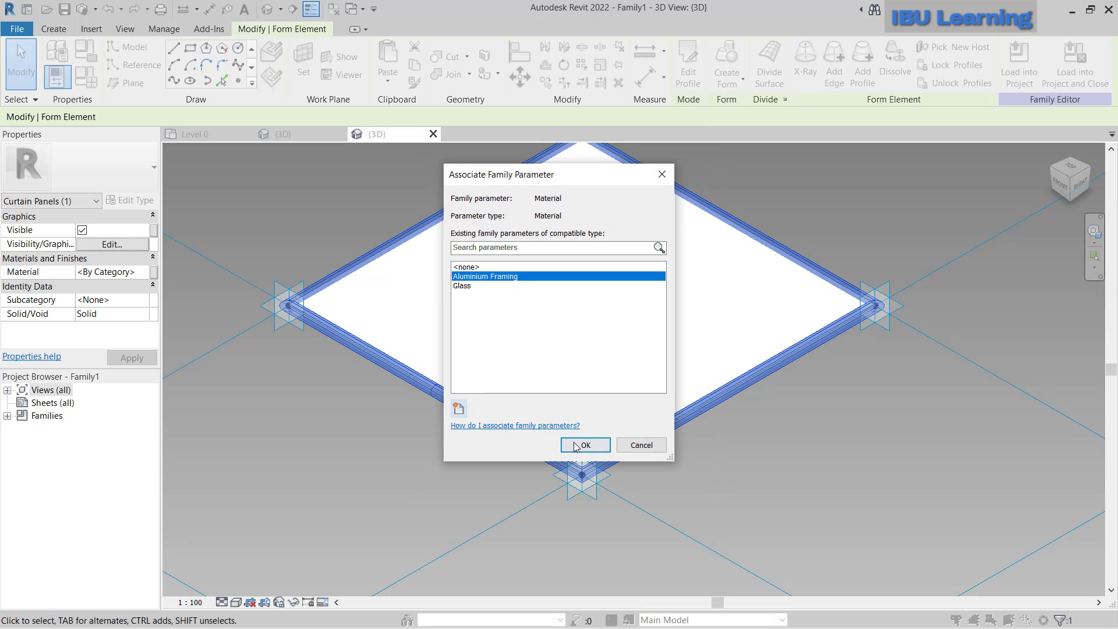
click(584, 445)
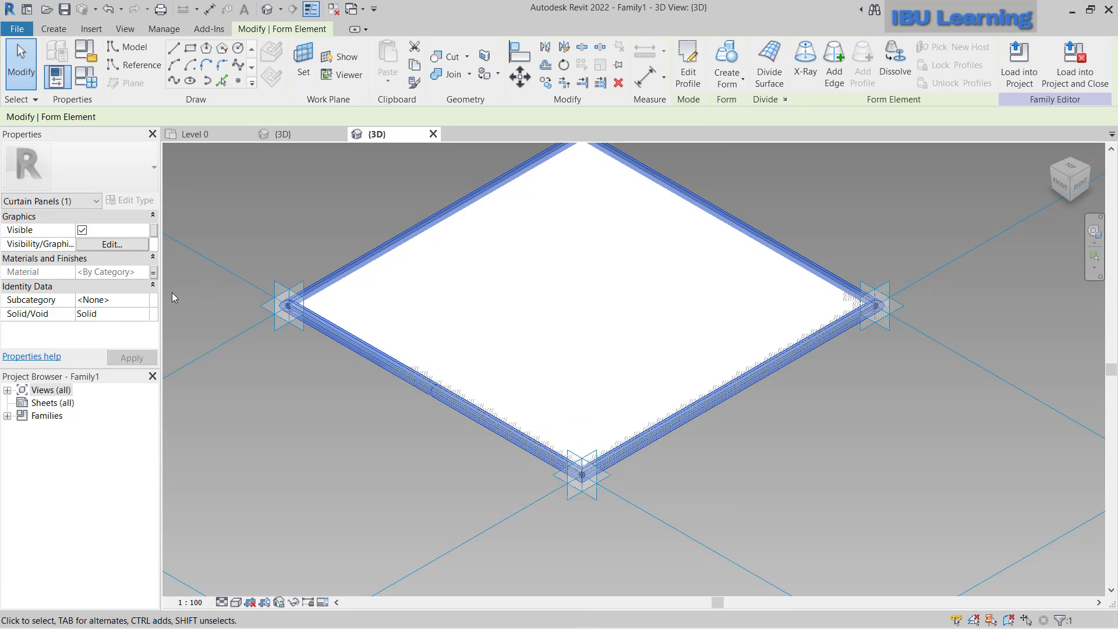
click(254, 208)
- Assign a new blank material, renamed Aluminium Framing, to the Aluminium Framing parameter
click(85, 74)
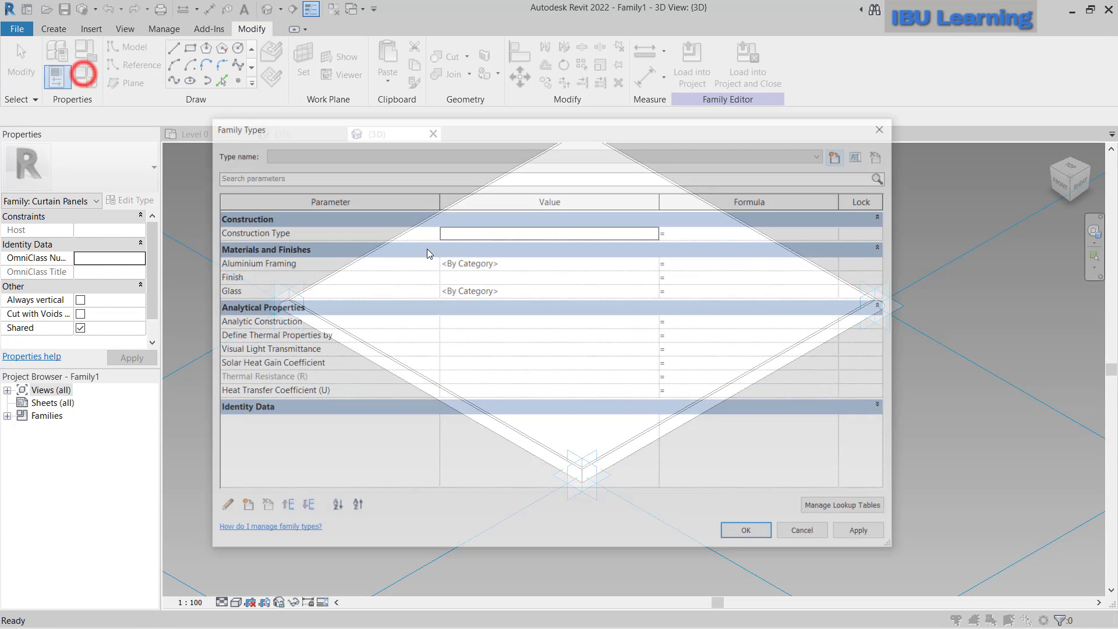
click(316, 262)
click(654, 262)
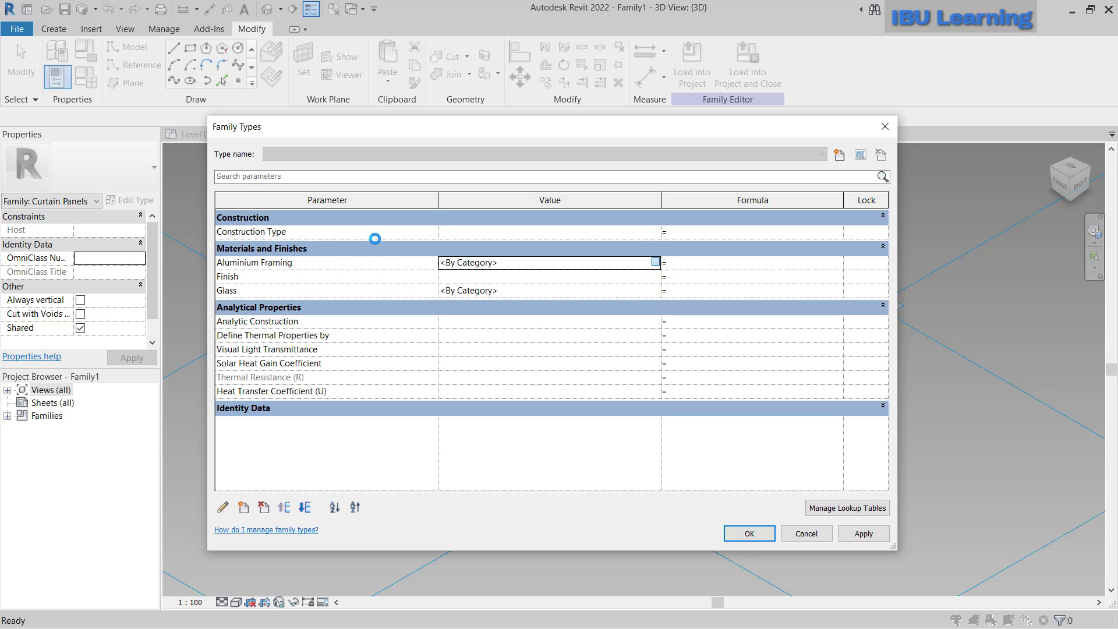
click(658, 263)
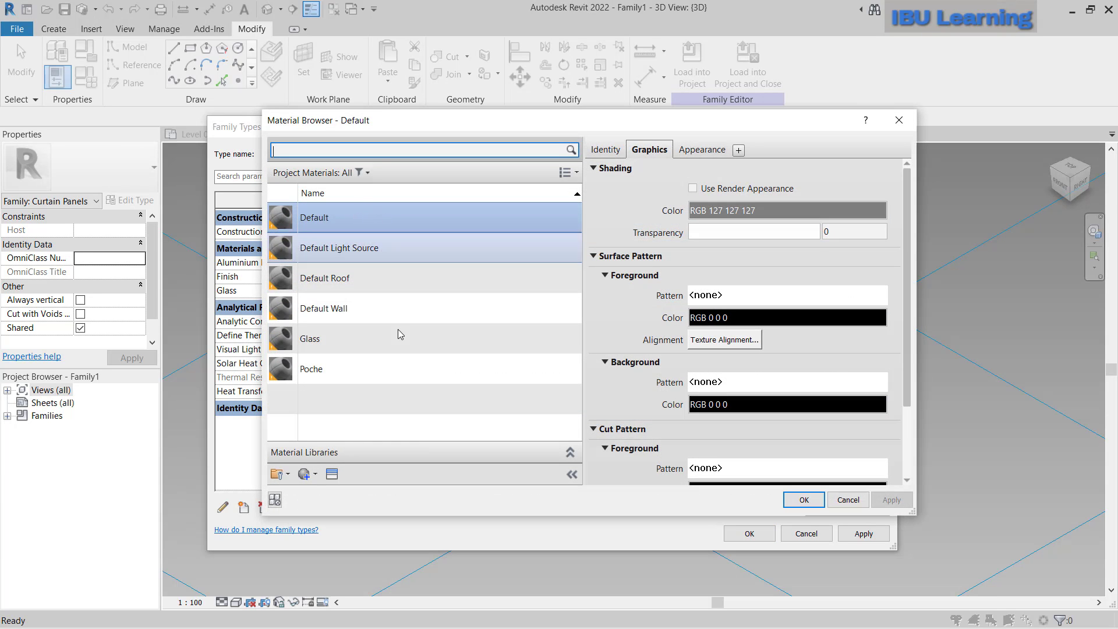
click(312, 478)
click(339, 494)
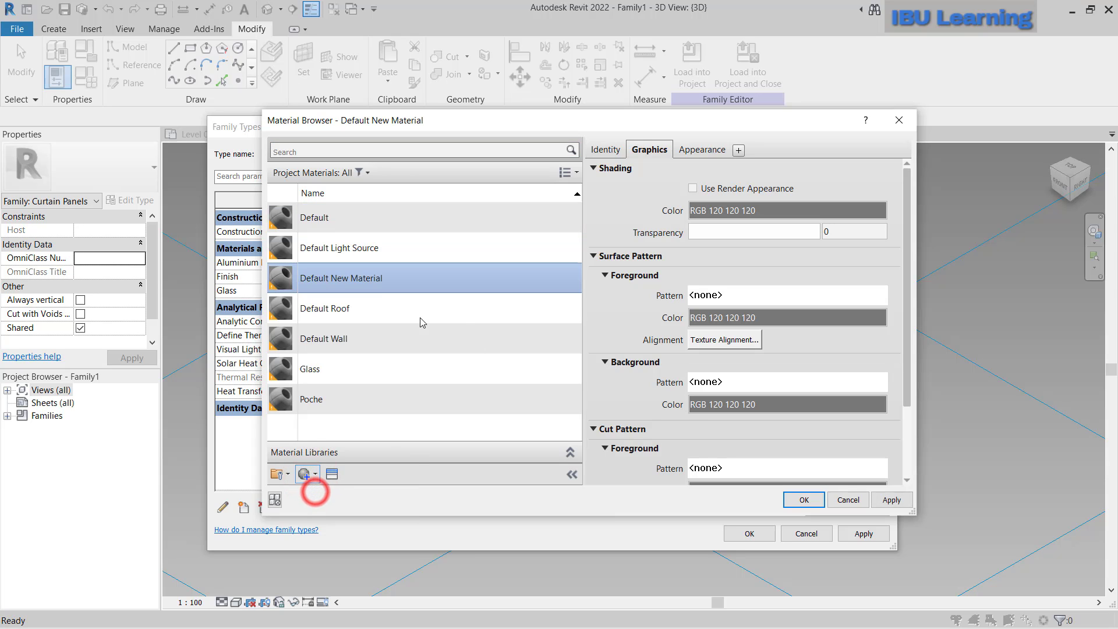
click(358, 278)
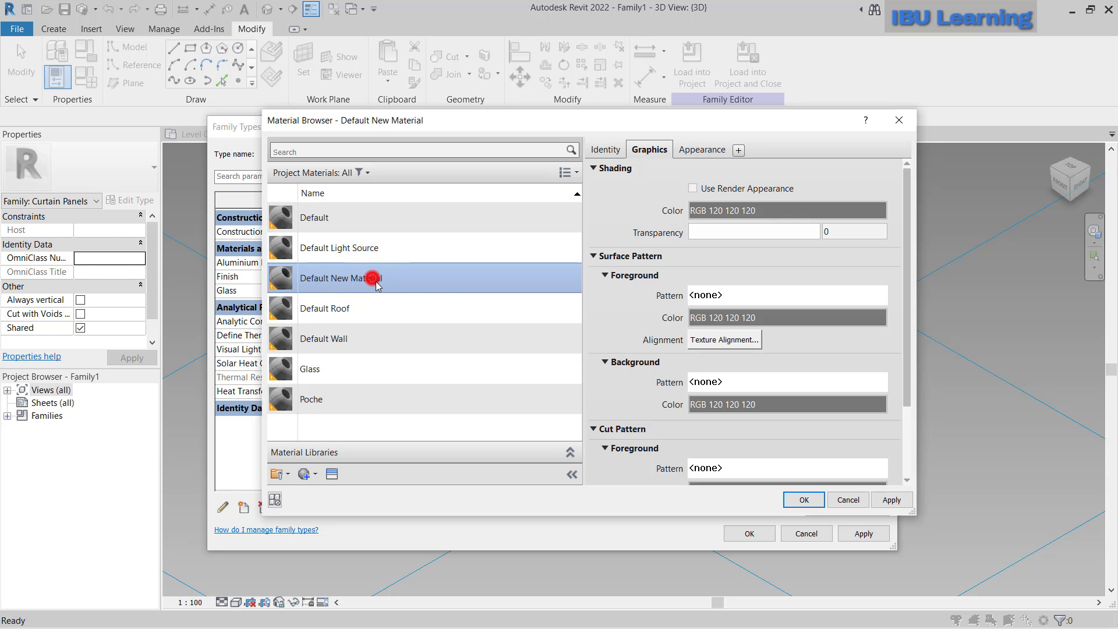
double_click(367, 278)
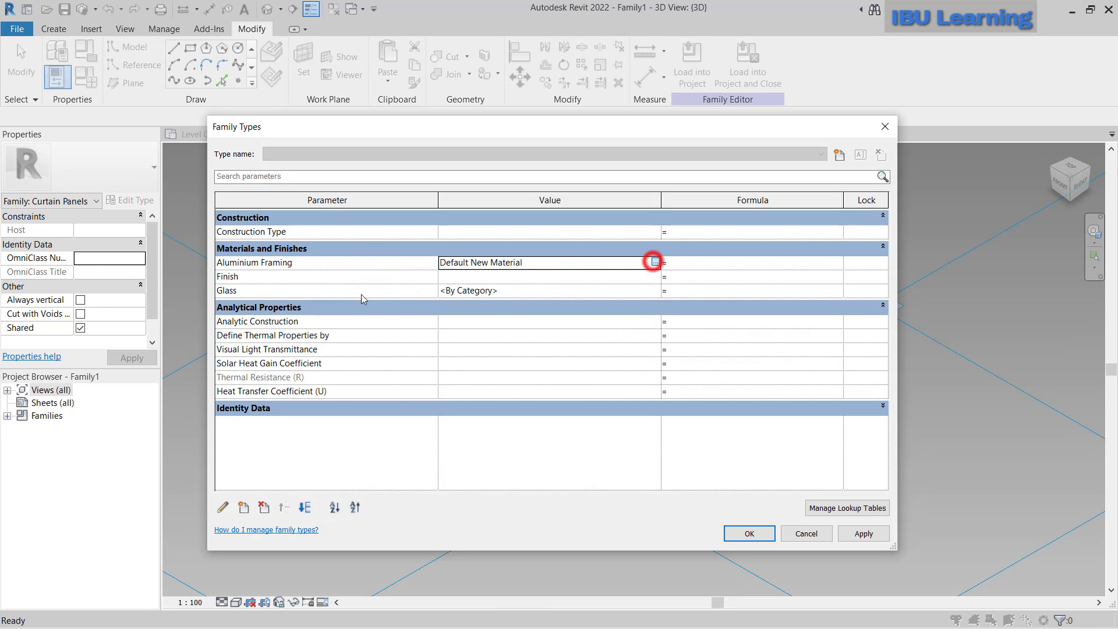
click(653, 262)
right_click(368, 278)
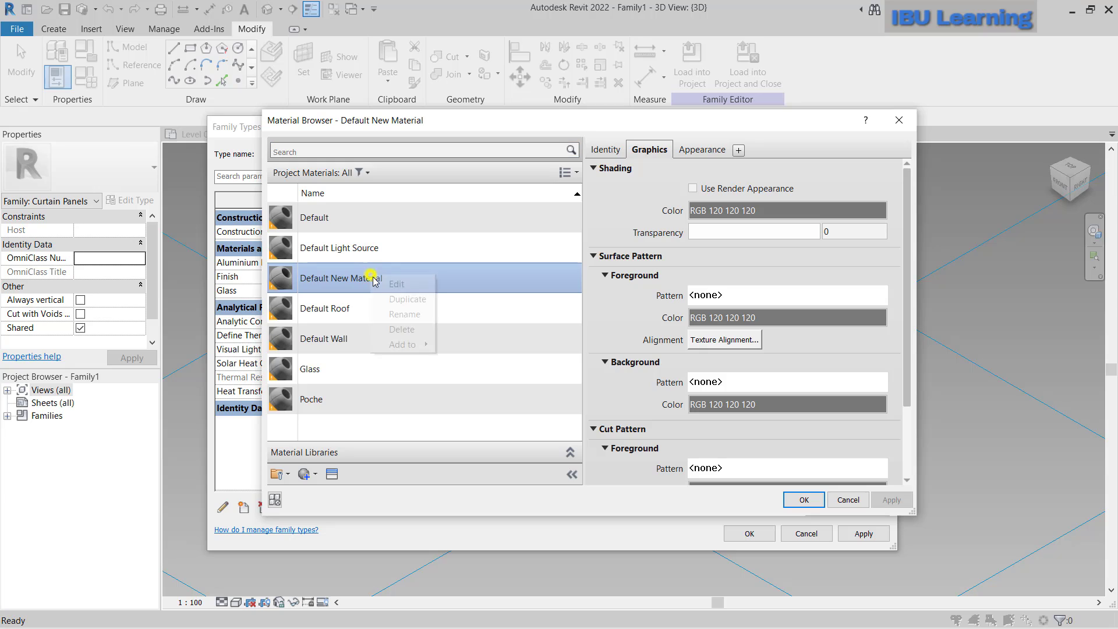
click(401, 315)
text(Alum)
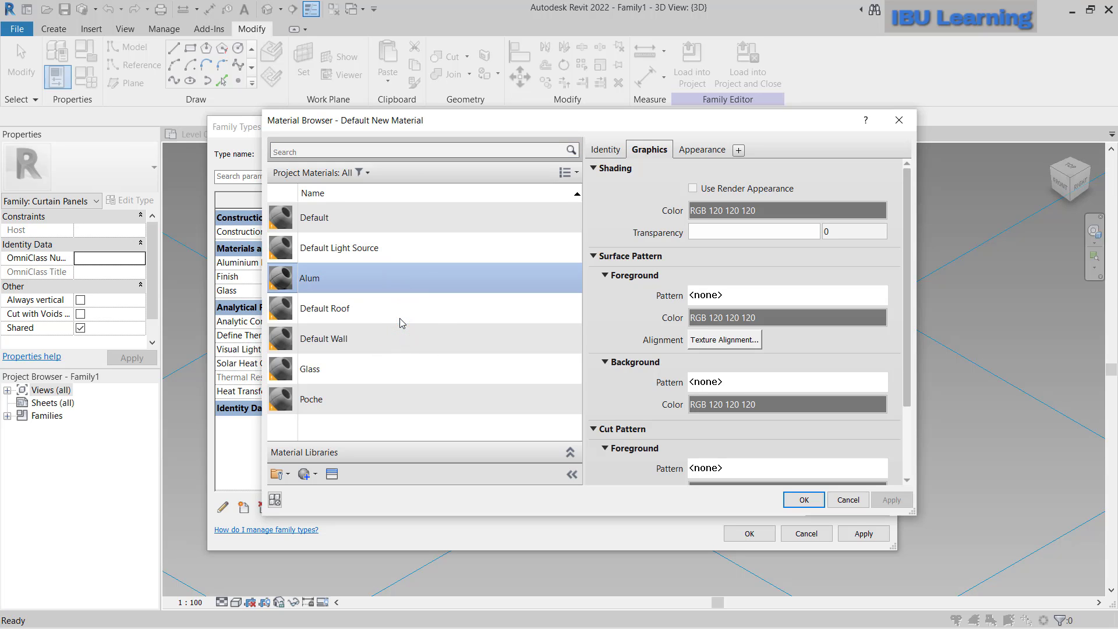
text(inium Framing)
key(Return)
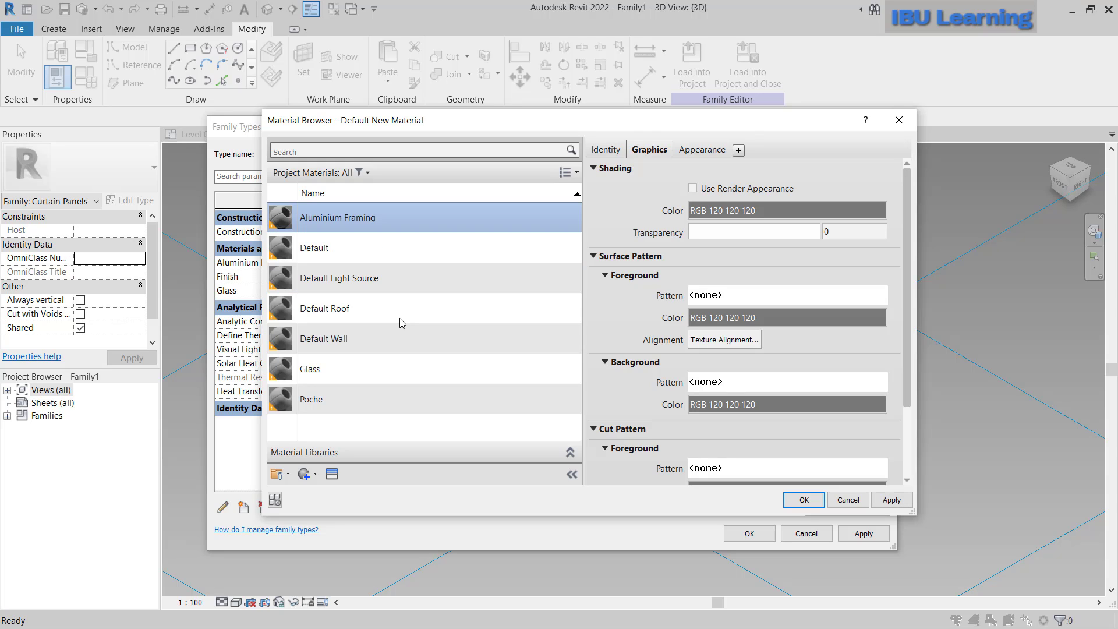
- Give Aluminium Framing the Anodized - Red appearance, with shading using render appearance
click(702, 149)
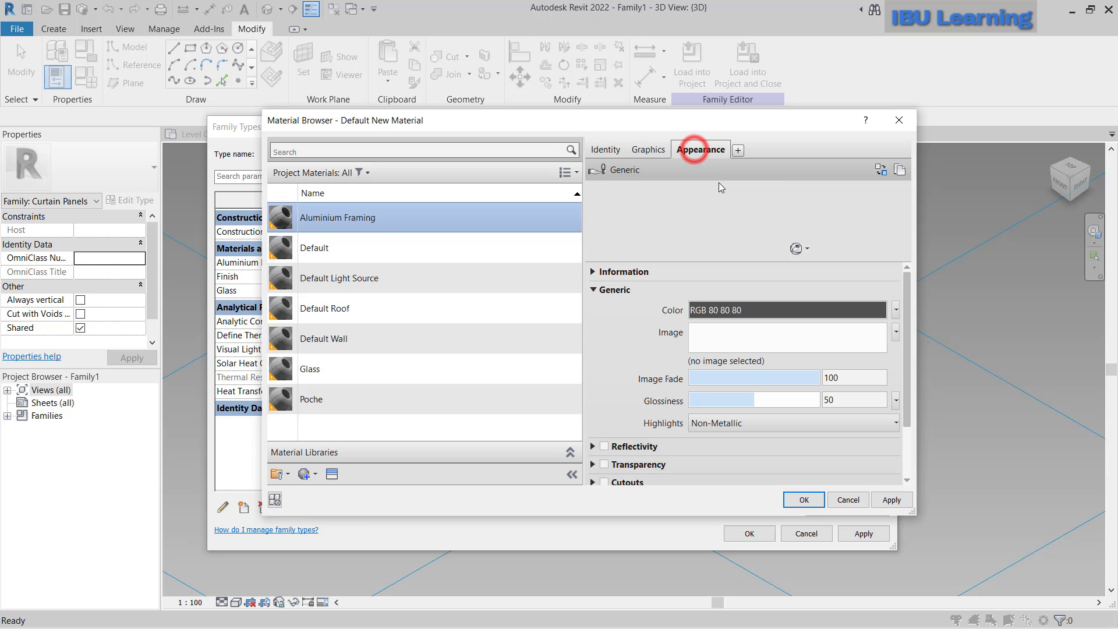
click(333, 474)
drag(936, 119, 690, 120)
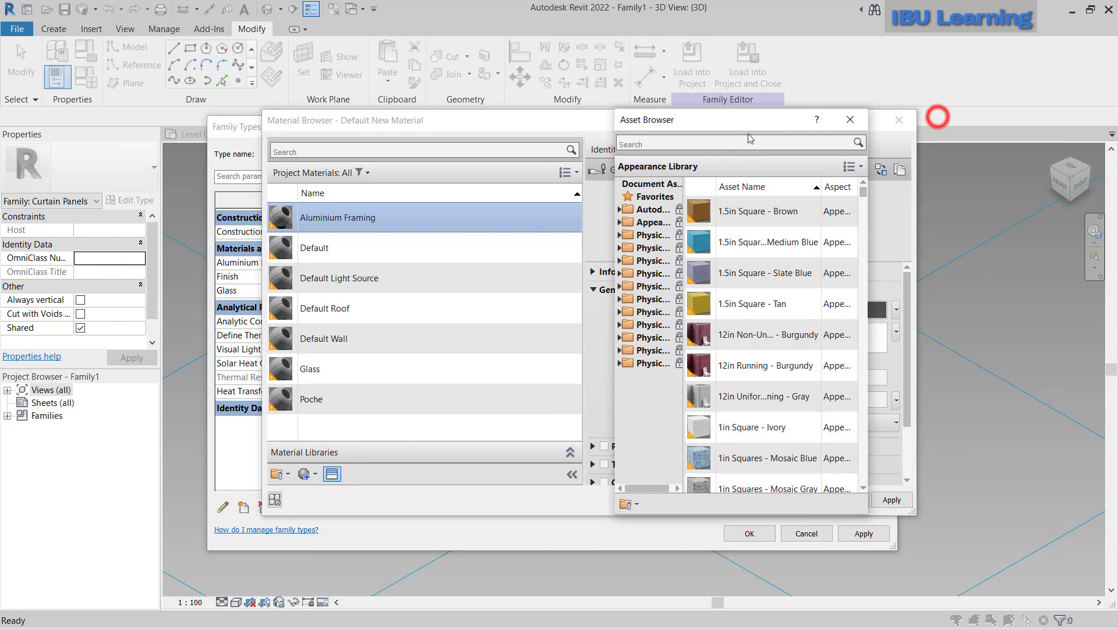
click(753, 143)
text(al)
key(BackSpace)
key(BackSpace)
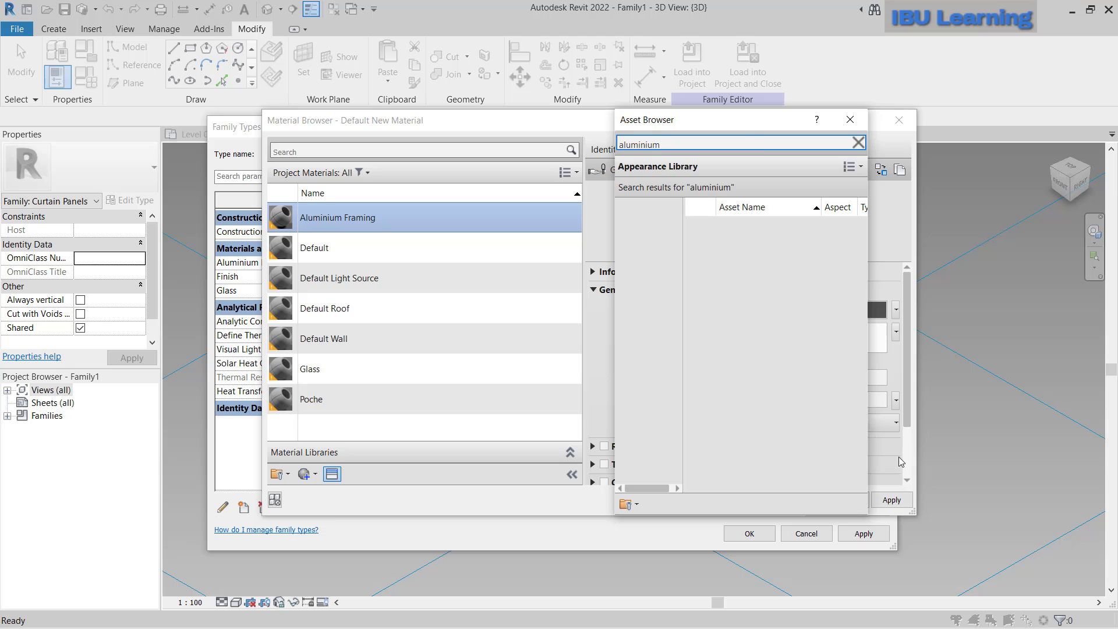
double_click(863, 517)
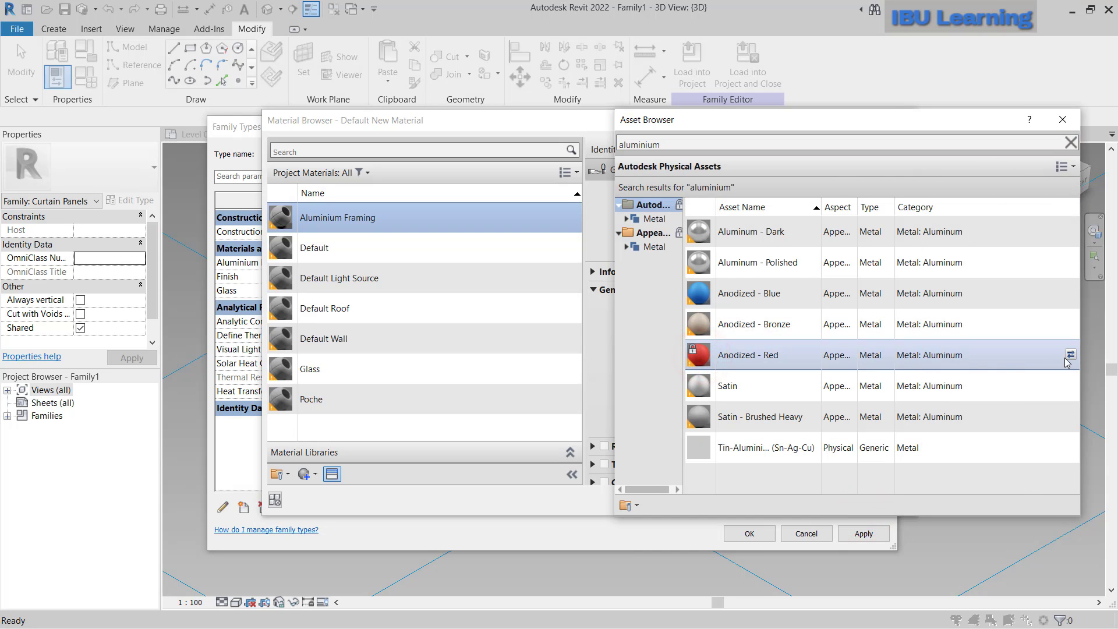
click(1071, 356)
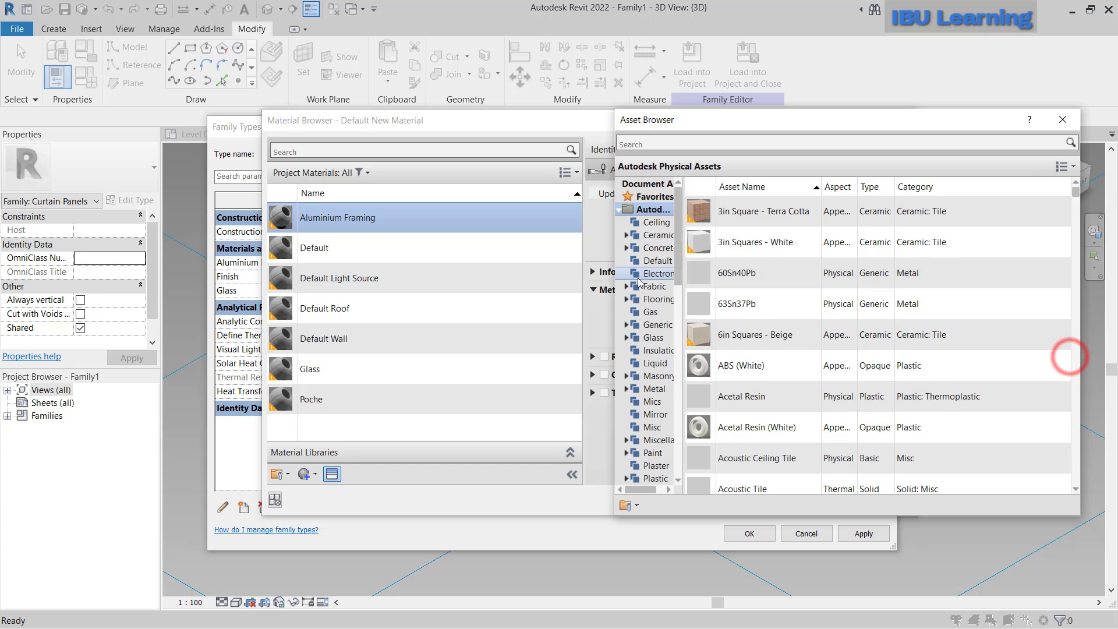
click(419, 219)
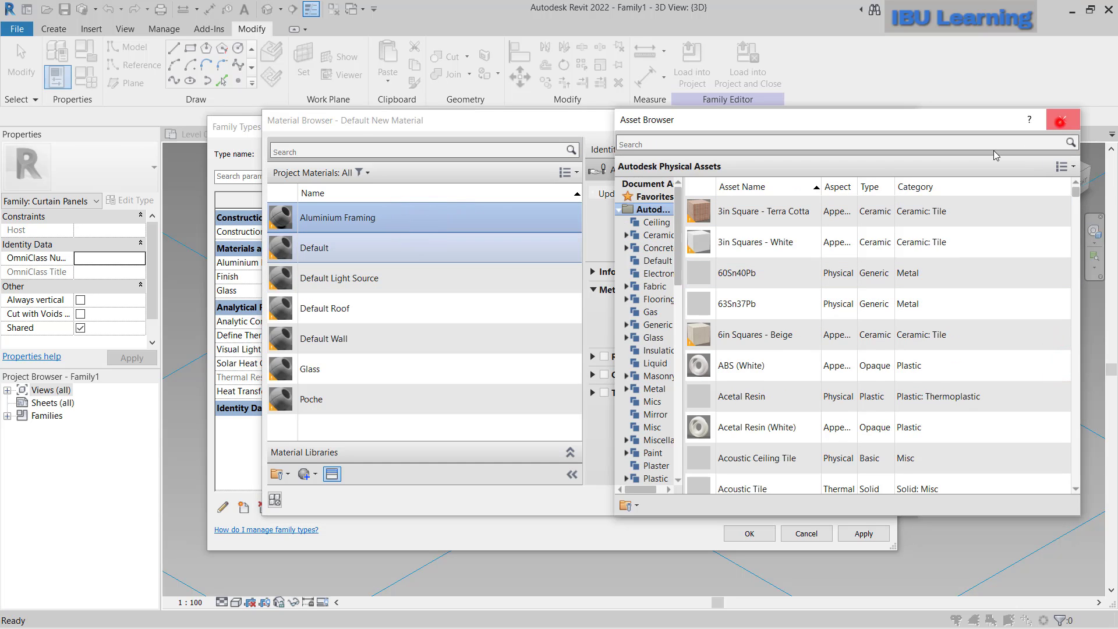
click(1063, 119)
click(648, 149)
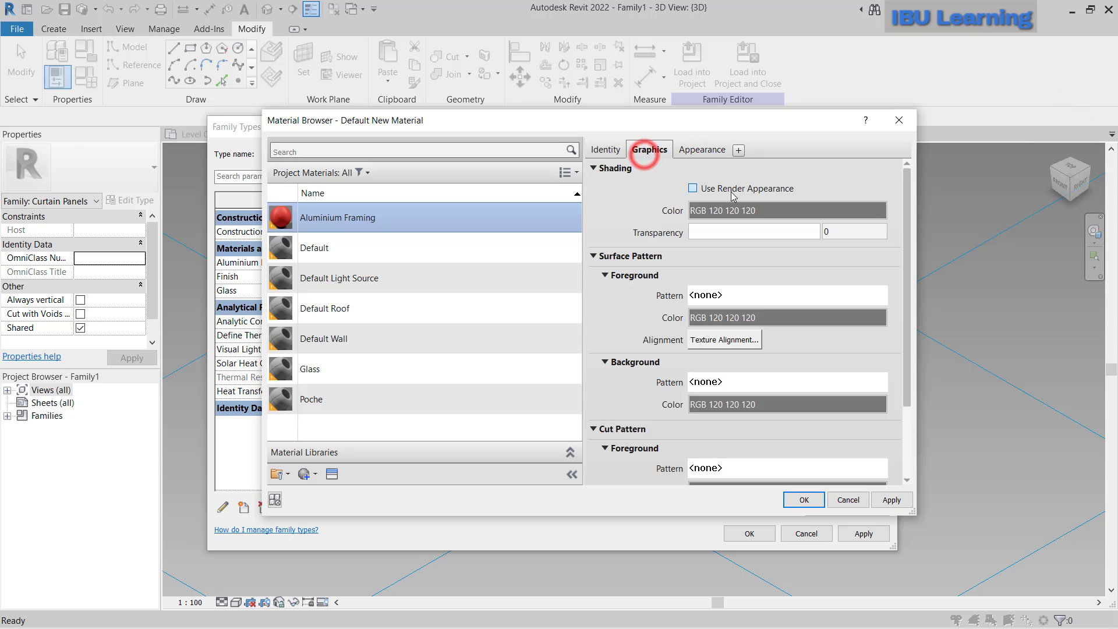
click(693, 189)
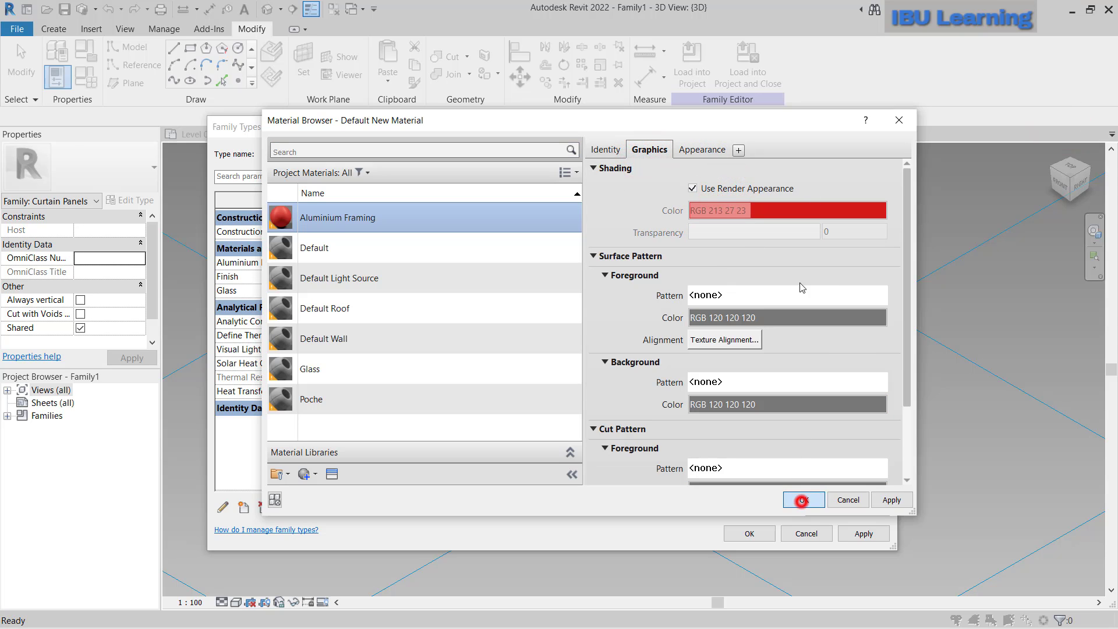
click(804, 499)
- Set the Glass parameter to the Glass material
click(657, 291)
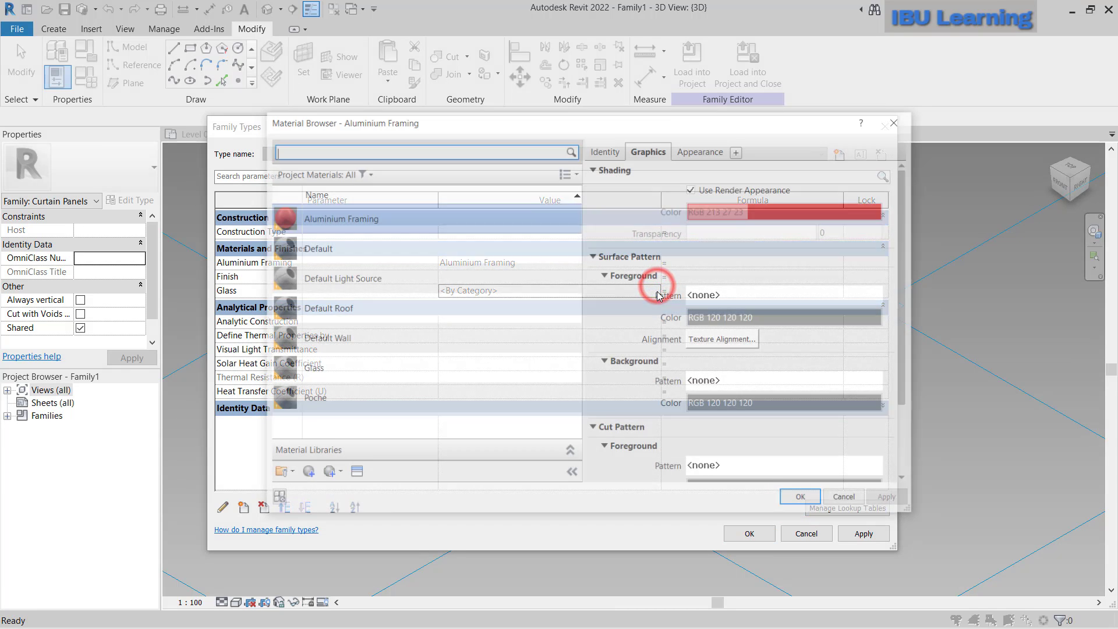
text(glass)
click(326, 237)
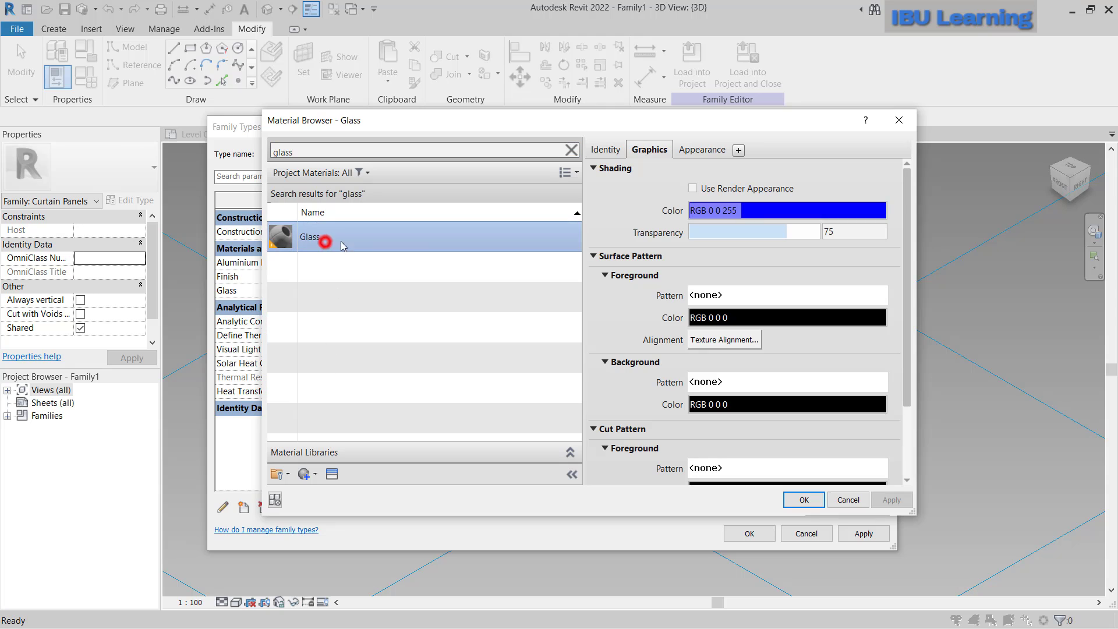
click(804, 499)
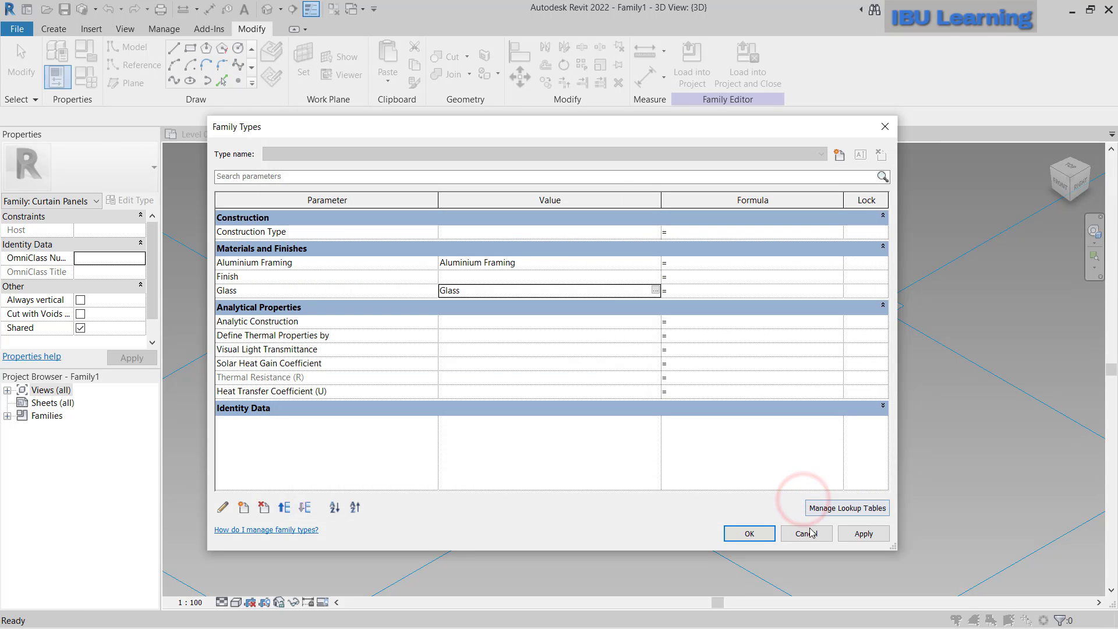
- Accept the family types and show the panel in Shaded visual style
click(751, 534)
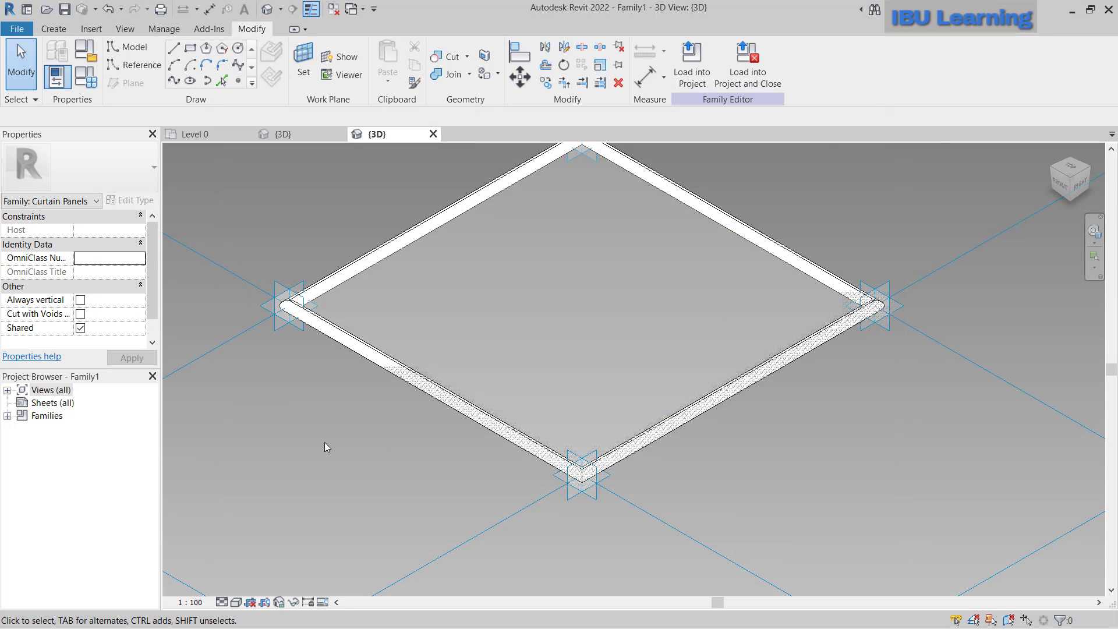
click(237, 604)
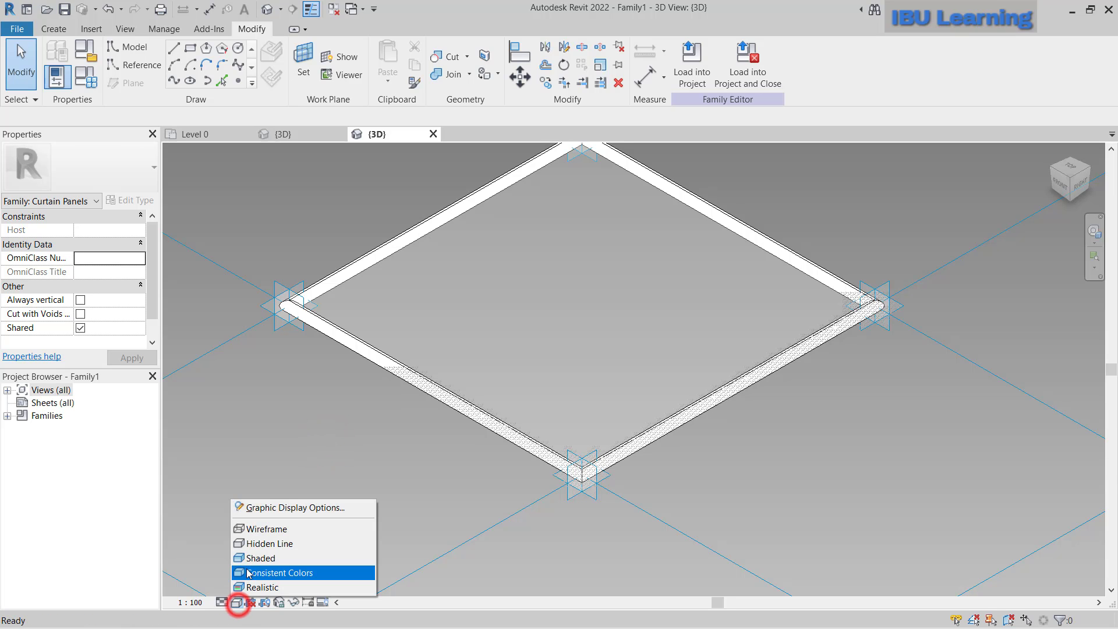
click(262, 560)
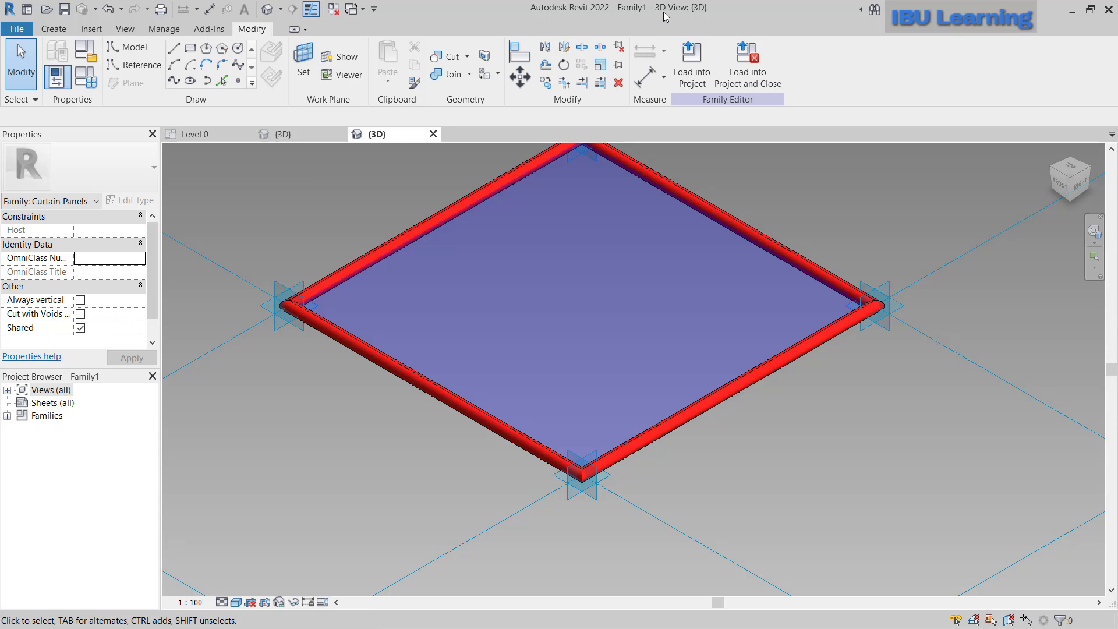
- Load Family1 into Dubai Metro Cladding and apply it to the mass's divided surface
click(693, 62)
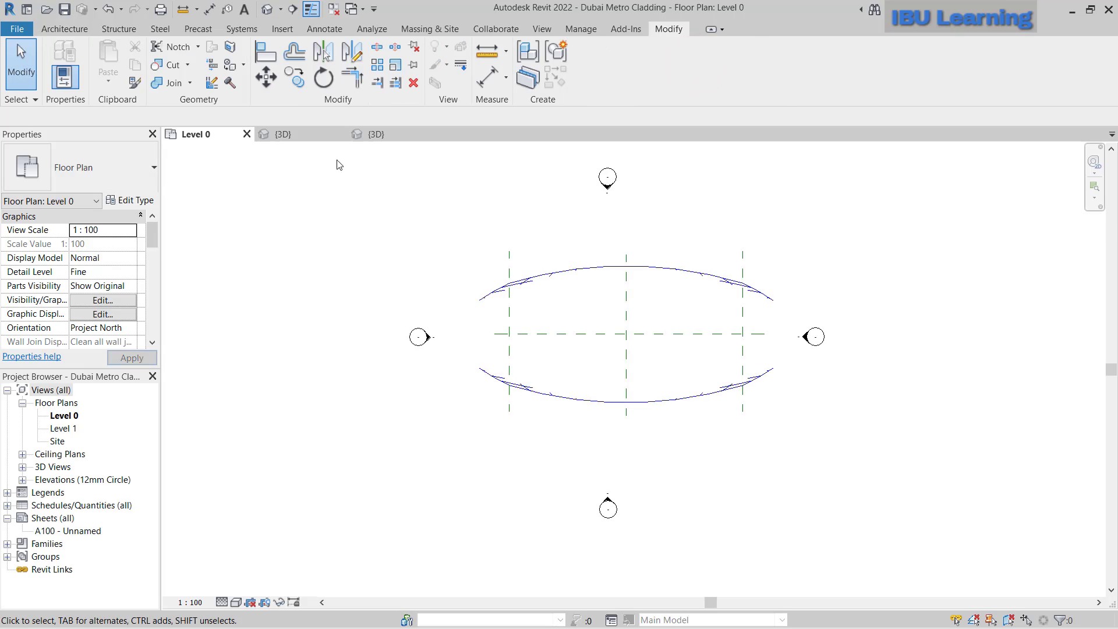
click(283, 134)
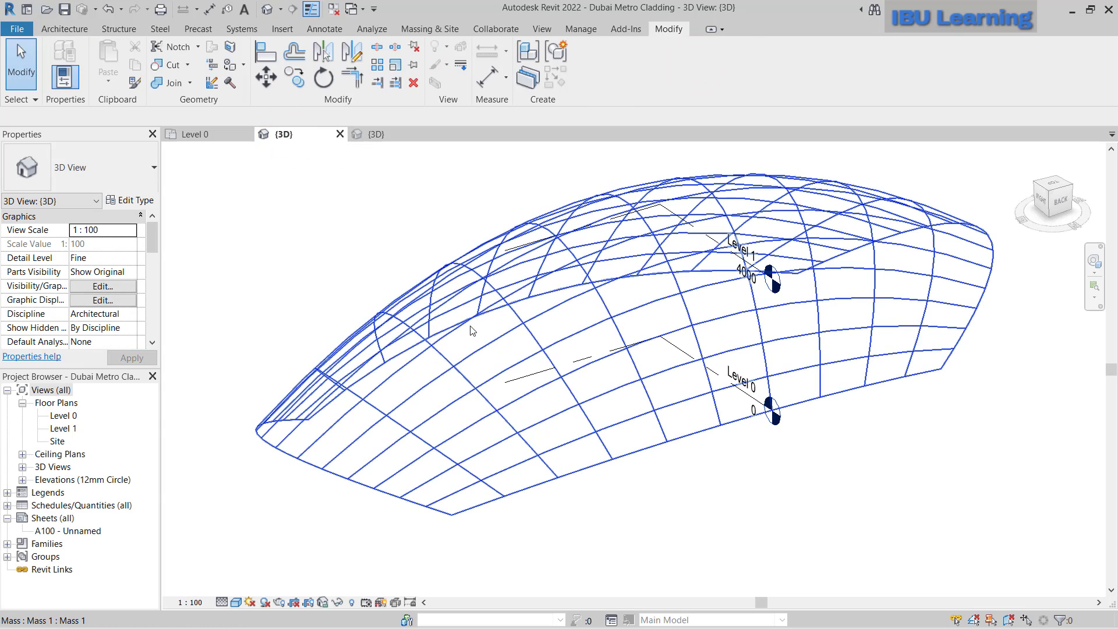
click(544, 344)
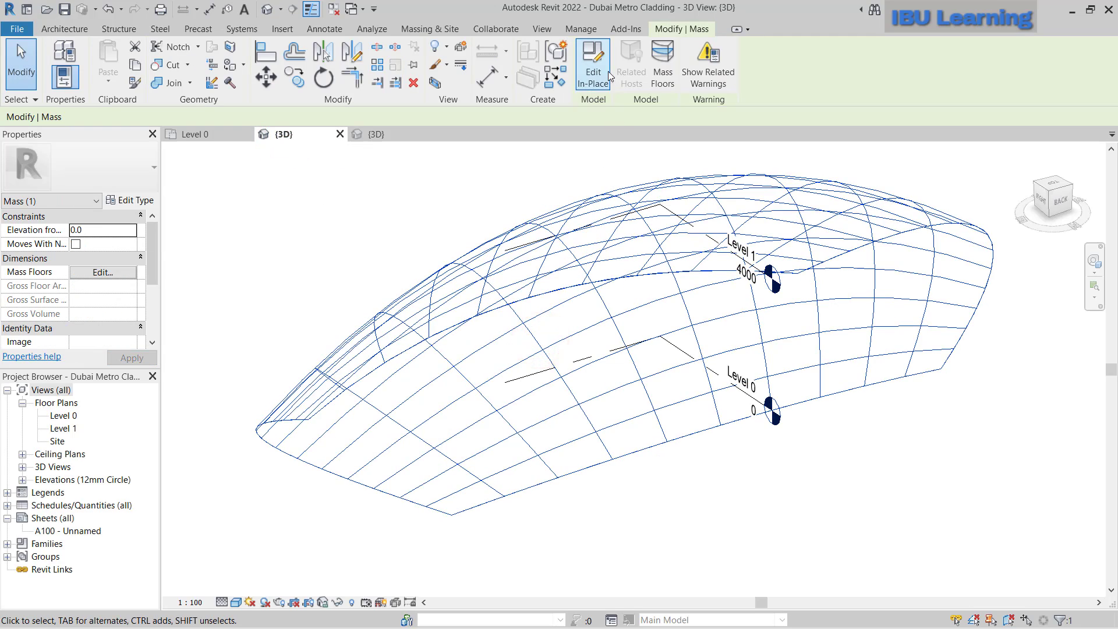
click(530, 328)
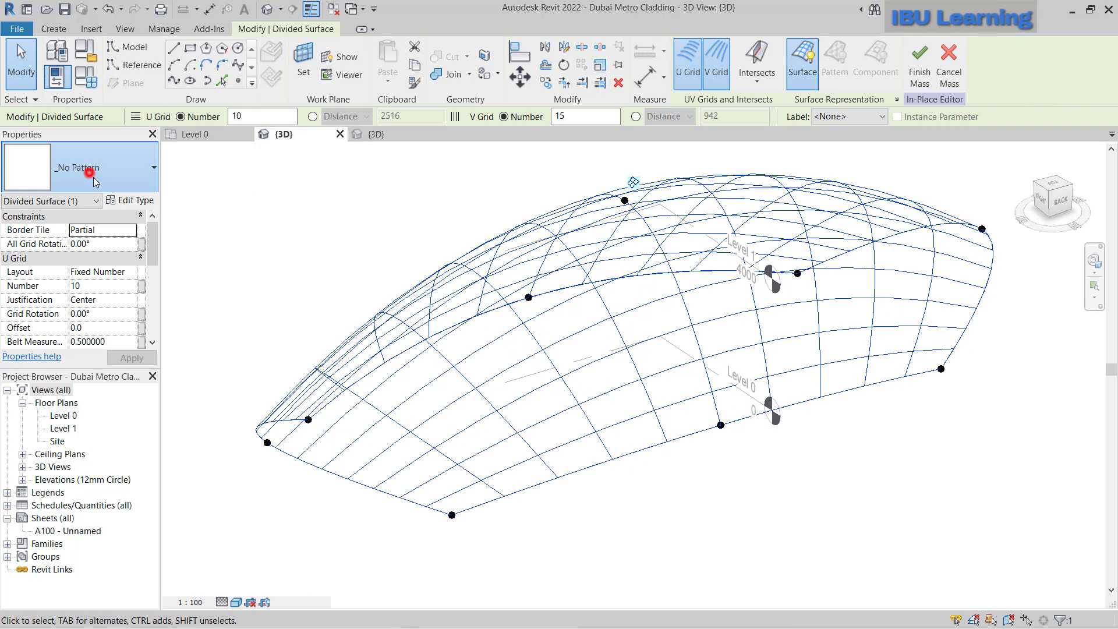
click(87, 167)
scroll(77, 472, down, 3)
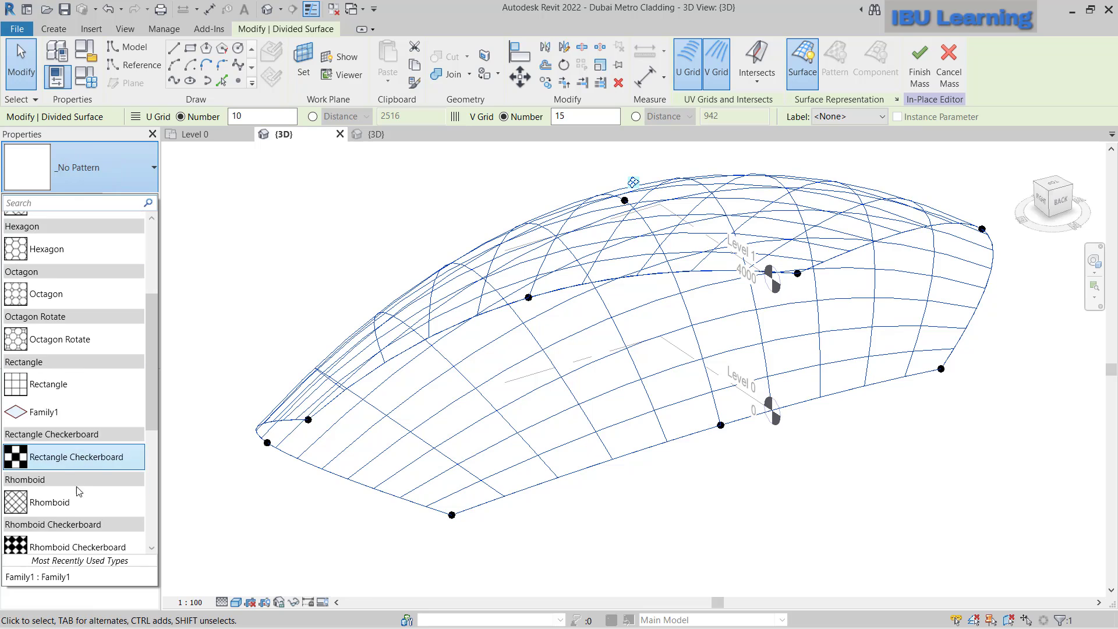
click(70, 411)
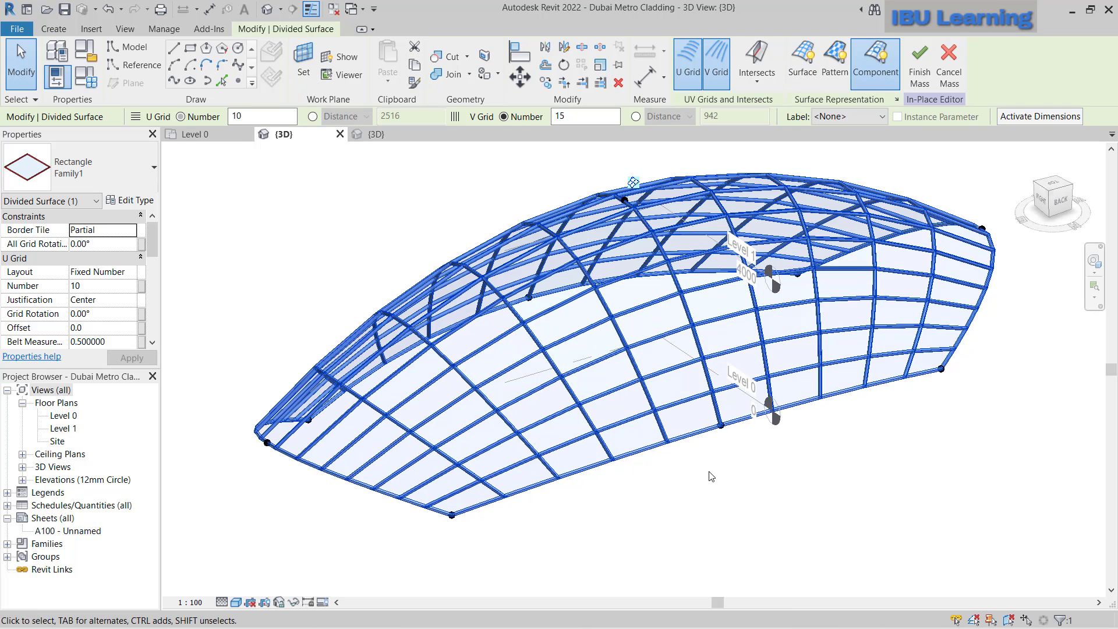
scroll(739, 472, up, 4)
scroll(672, 485, down, 1)
- Display the 3D view in Consistent Colors and reselect the divided surface
middle_drag(674, 485, 601, 423)
scroll(601, 423, down, 3)
shift+middle_drag(682, 477, 614, 303)
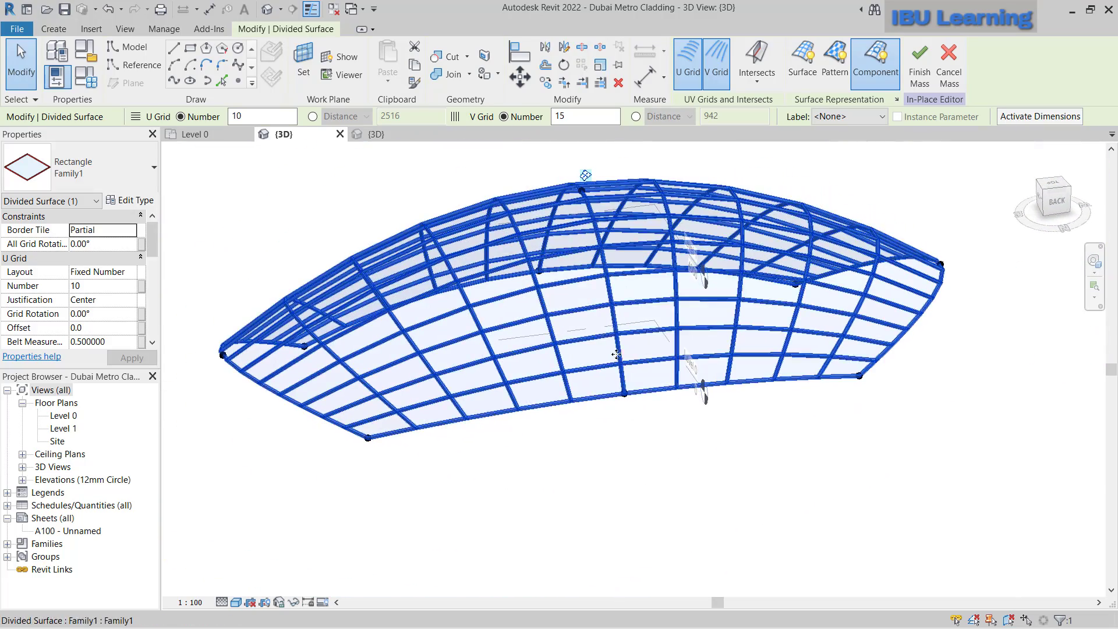
click(237, 602)
click(249, 559)
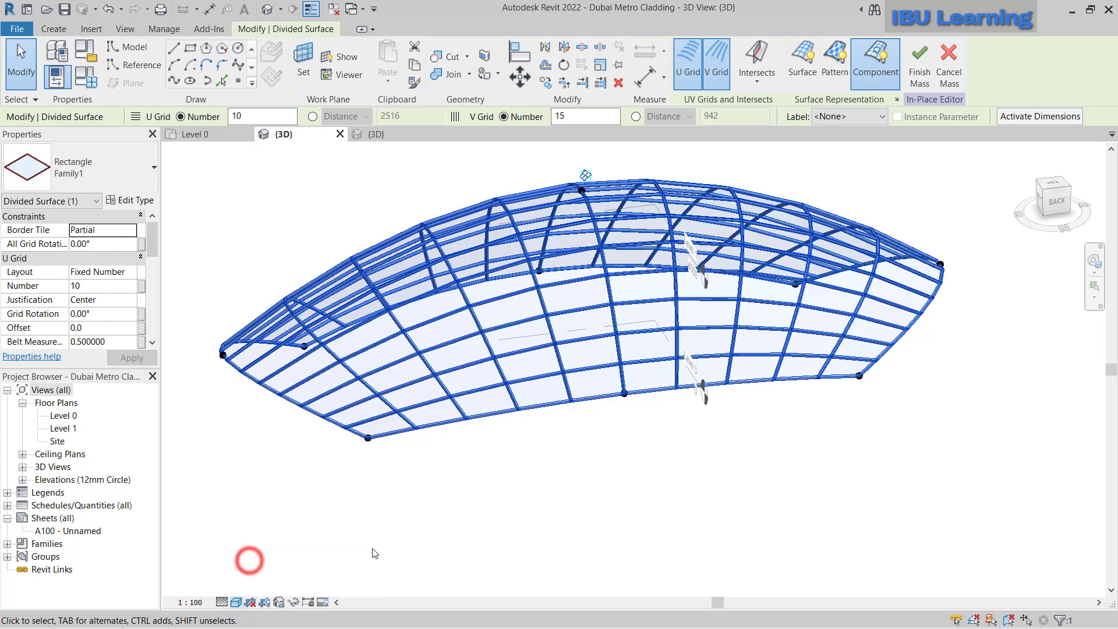
click(236, 602)
click(263, 573)
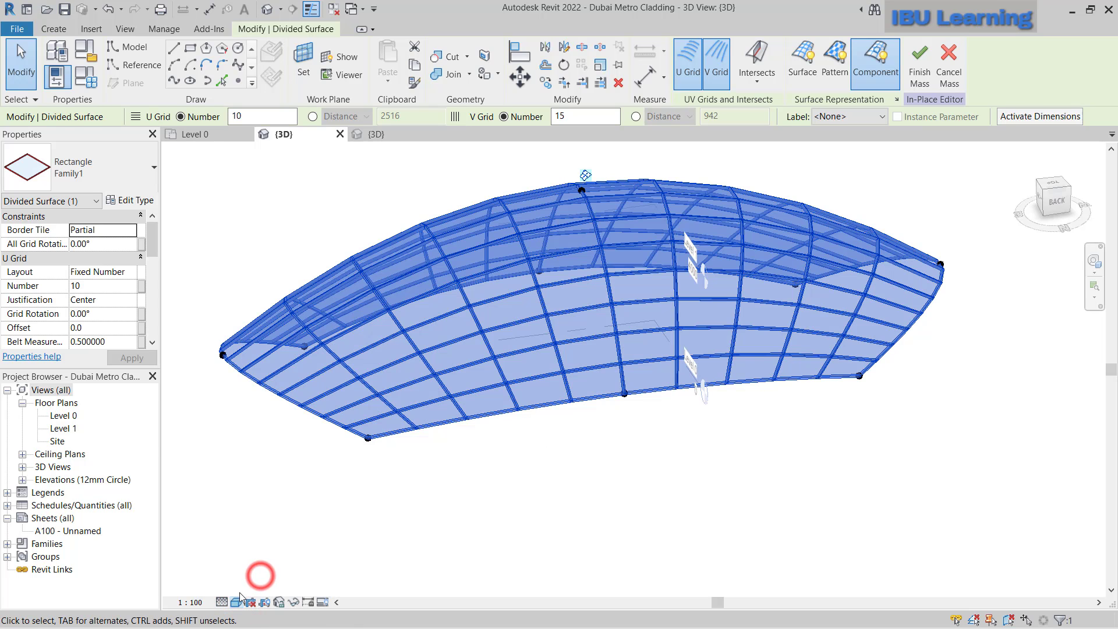
scroll(586, 436, up, 4)
shift+middle_drag(623, 461, 681, 476)
click(683, 472)
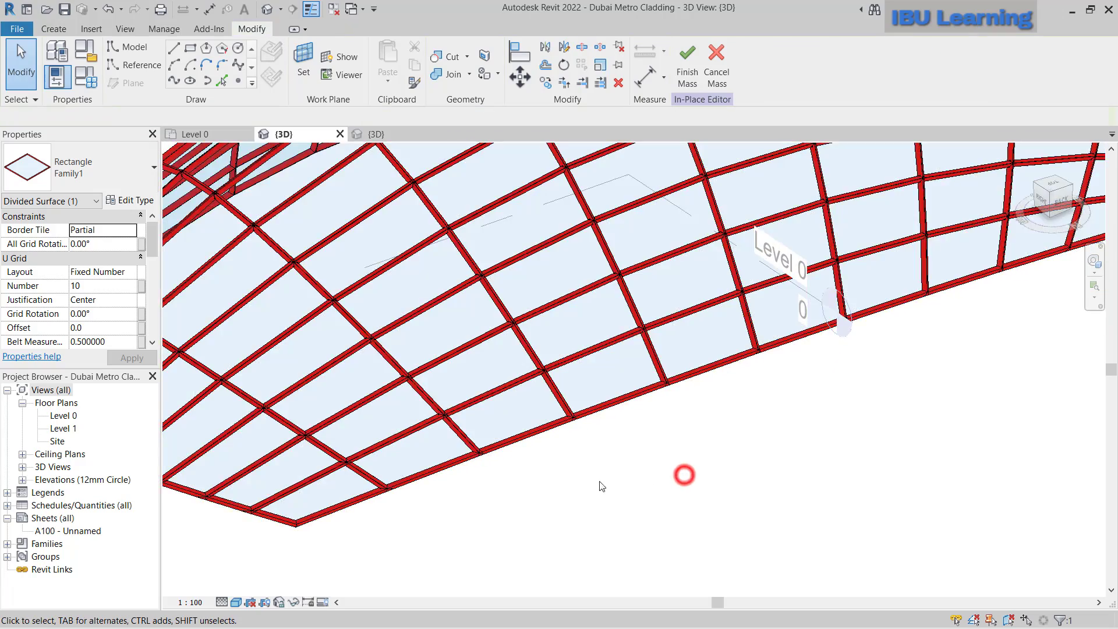
scroll(664, 467, down, 5)
click(619, 440)
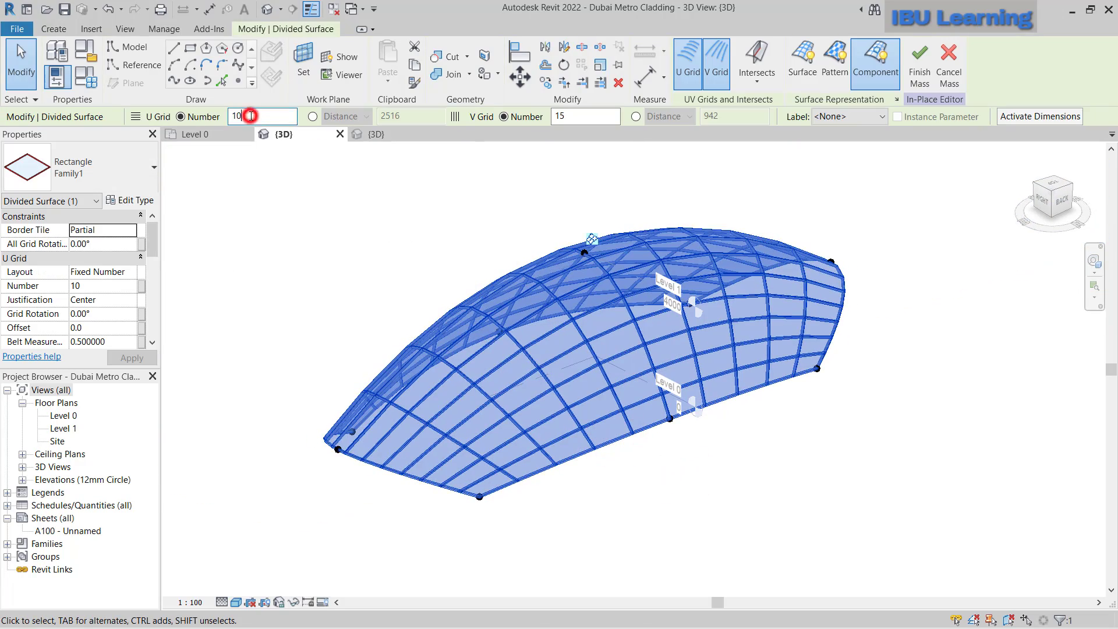
- Edit the surface's U and V grid counts for a denser panel grid
double_click(251, 116)
text(15)
double_click(570, 116)
text(2)
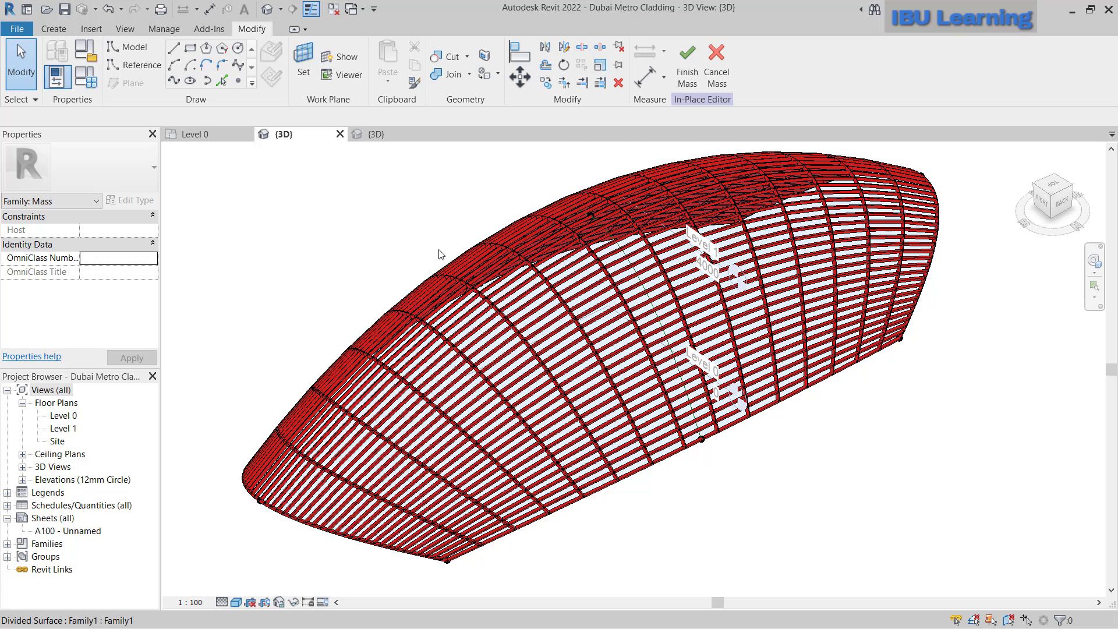
scroll(648, 304, up, 1)
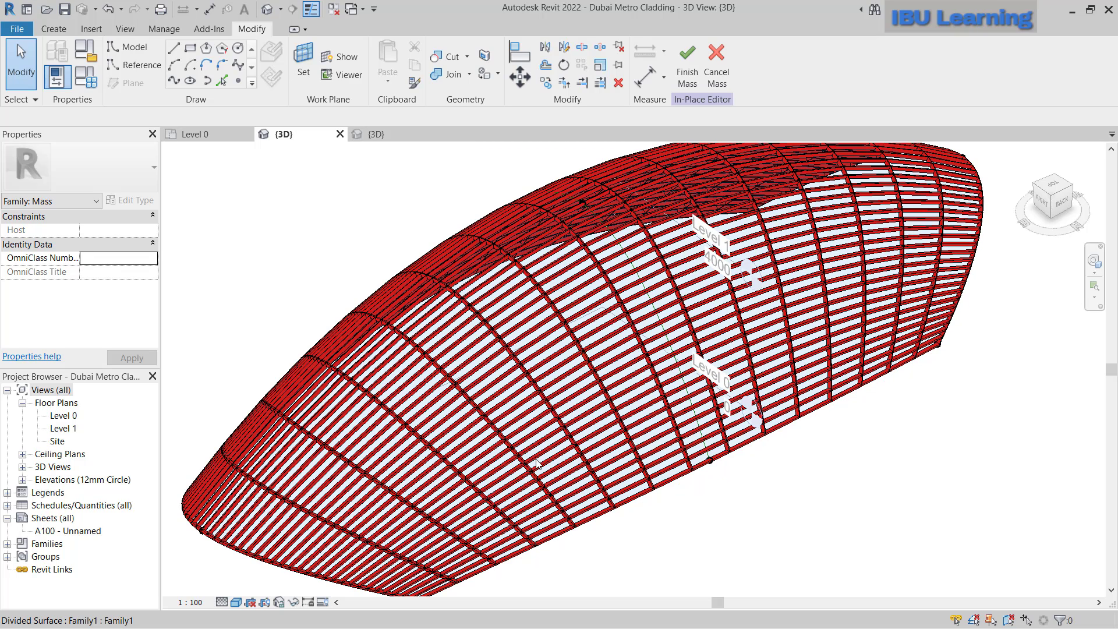
scroll(460, 369, down, 1)
click(605, 444)
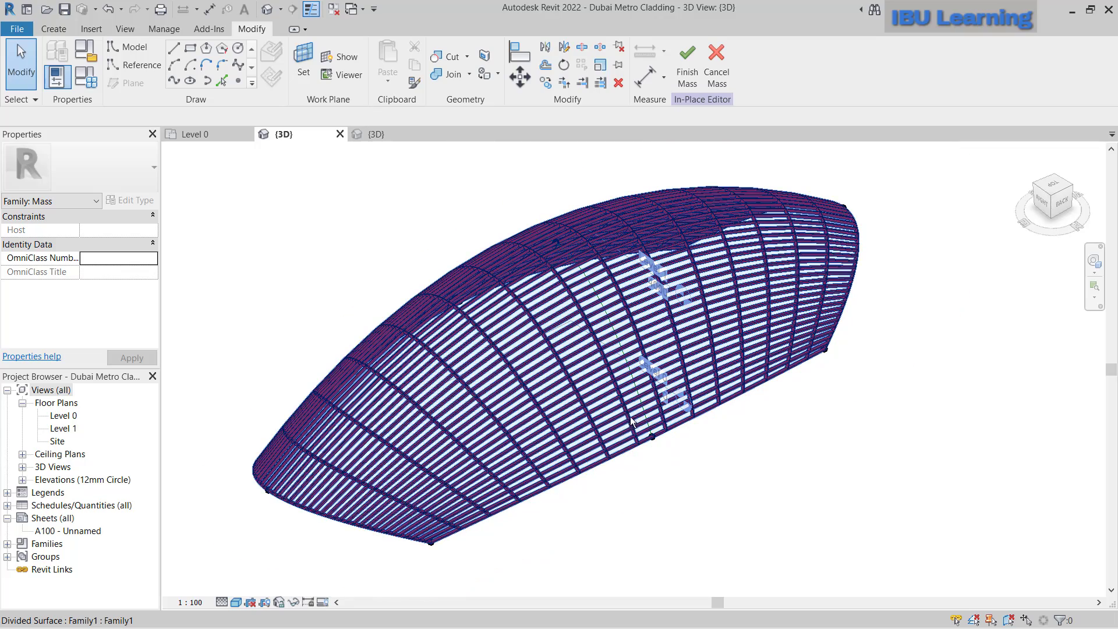
key(Escape)
mouse_move(647, 454)
middle_down()
mouse_move(602, 459)
mouse_move(830, 467)
mouse_move(457, 440)
mouse_move(466, 410)
mouse_move(577, 362)
middle_up()
scroll(595, 376, up, 6)
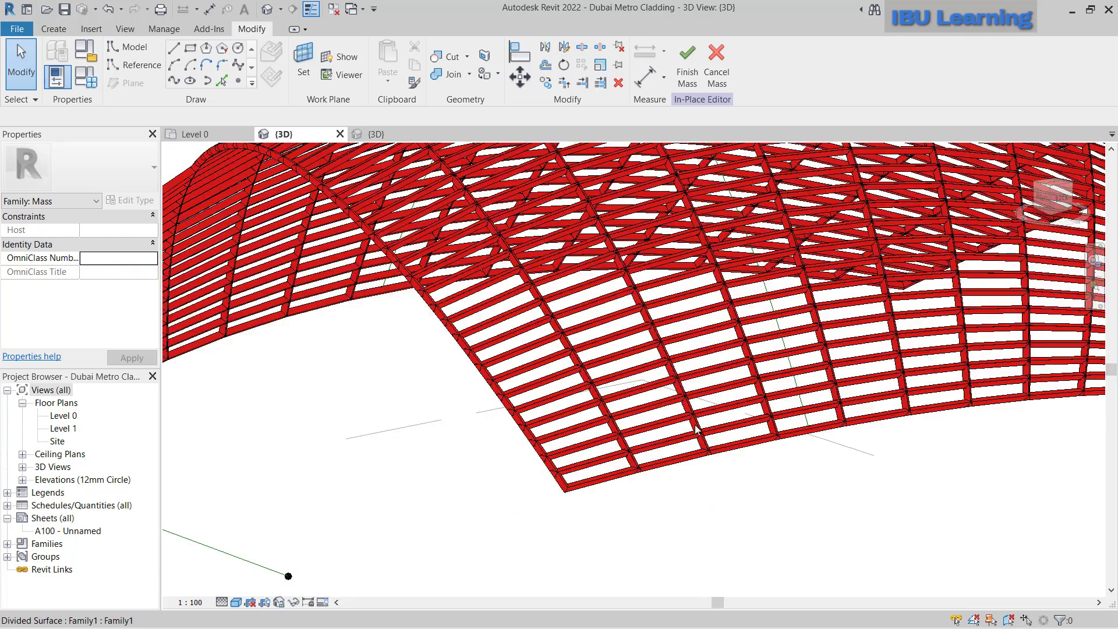
click(704, 428)
key(Escape)
scroll(694, 417, down, 6)
mouse_move(699, 476)
shift+middle_down()
mouse_move(718, 500)
mouse_move(861, 474)
mouse_move(802, 468)
shift+middle_up()
- Hide all annotation categories with VG, then finish the mass
key(v)
key(g)
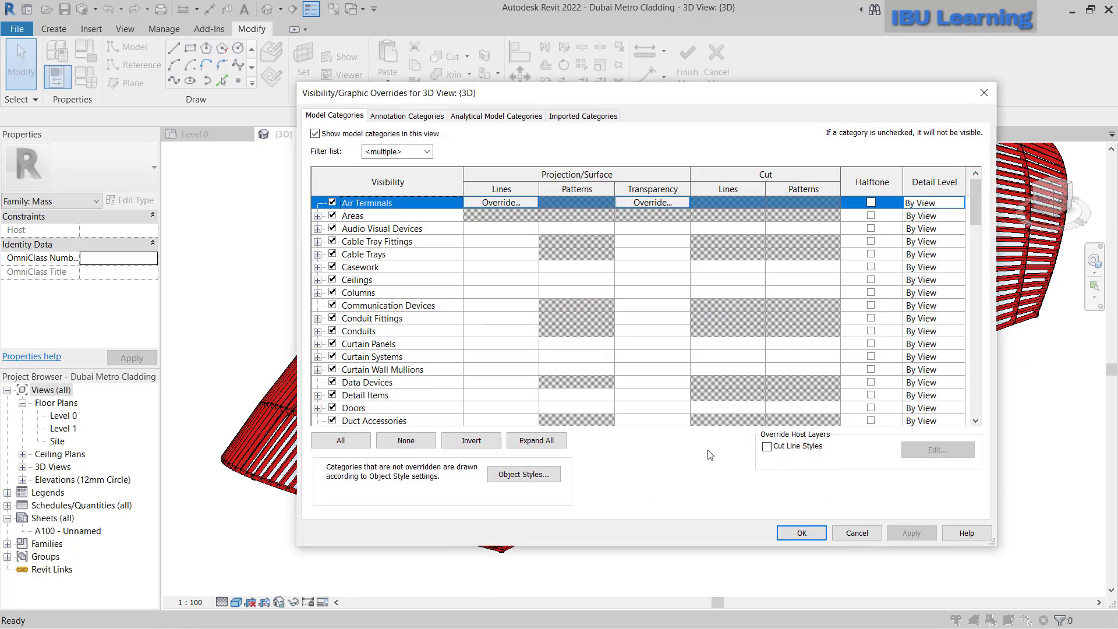
click(406, 116)
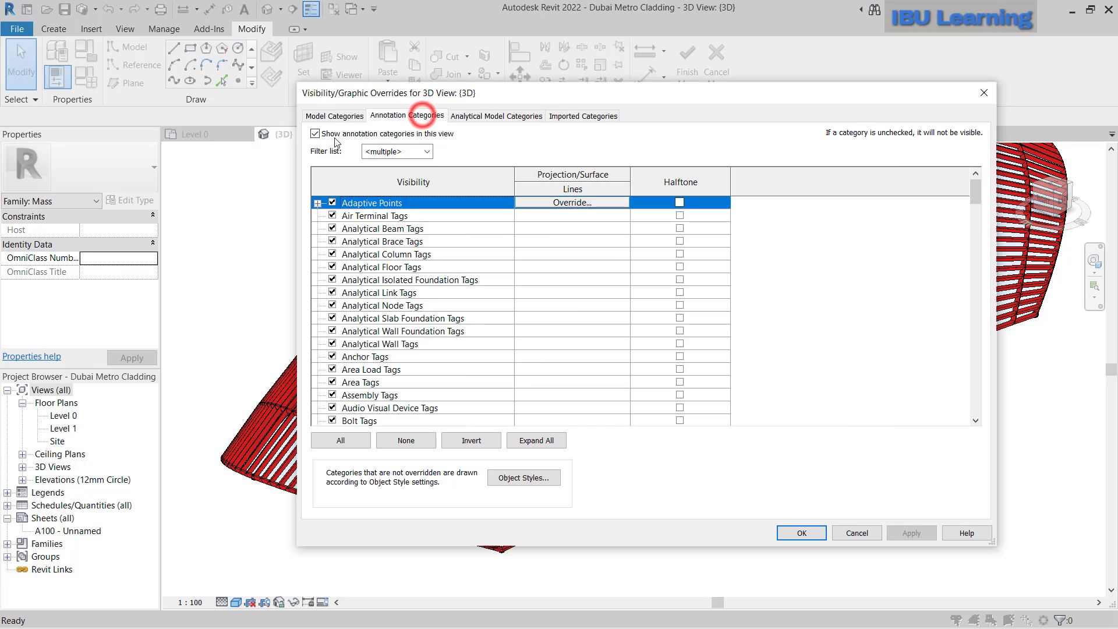
click(315, 133)
click(801, 533)
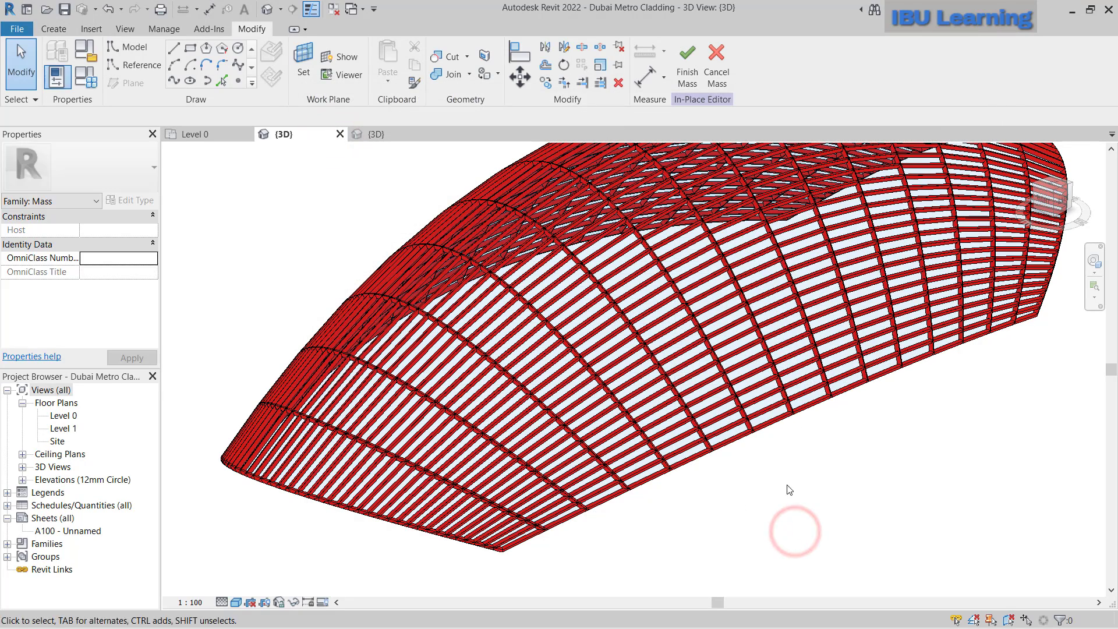
shift+middle_drag(769, 494, 763, 498)
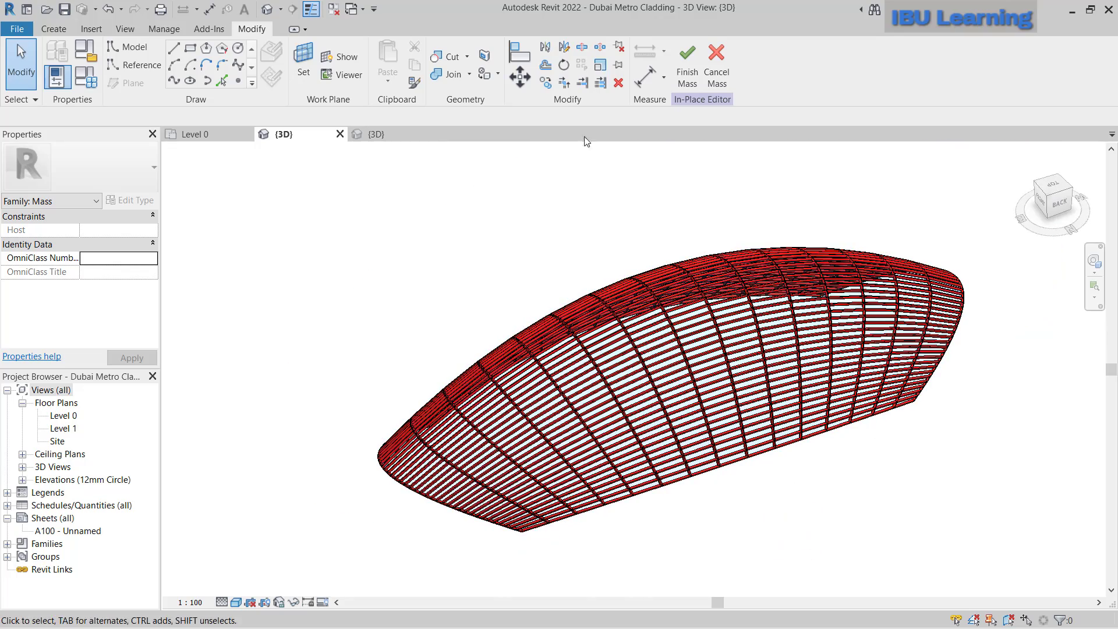
click(688, 65)
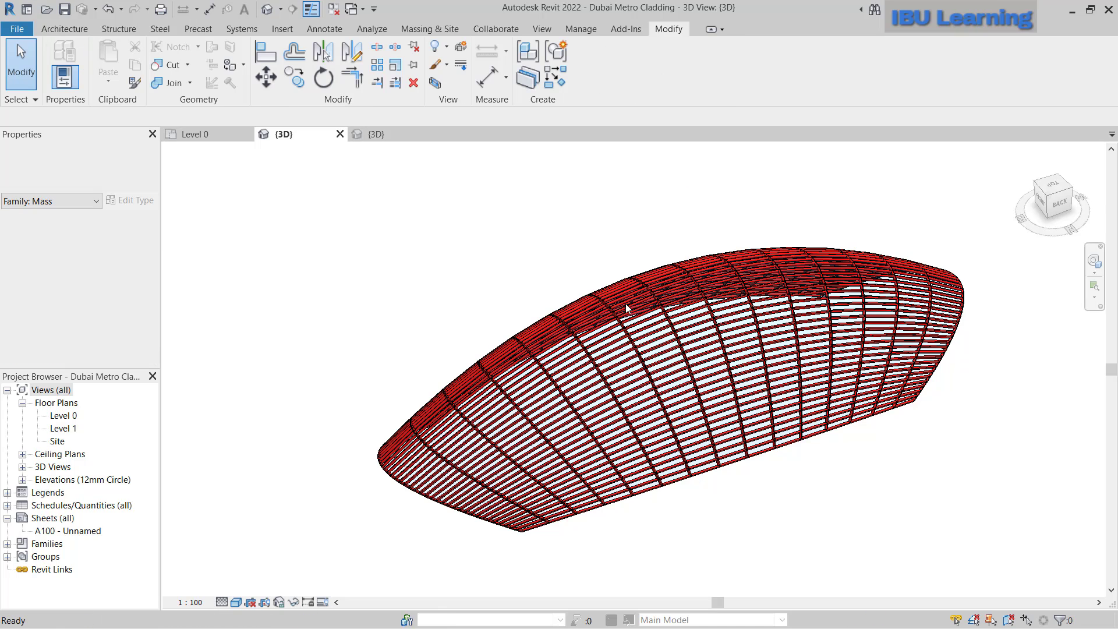
- Copy the red-clad mass onto empty ground beside the original
mouse_move(415, 256)
shift+middle_down()
mouse_move(671, 395)
mouse_move(601, 393)
mouse_move(564, 371)
shift+middle_up()
click(671, 395)
scroll(612, 406, up, 3)
click(552, 363)
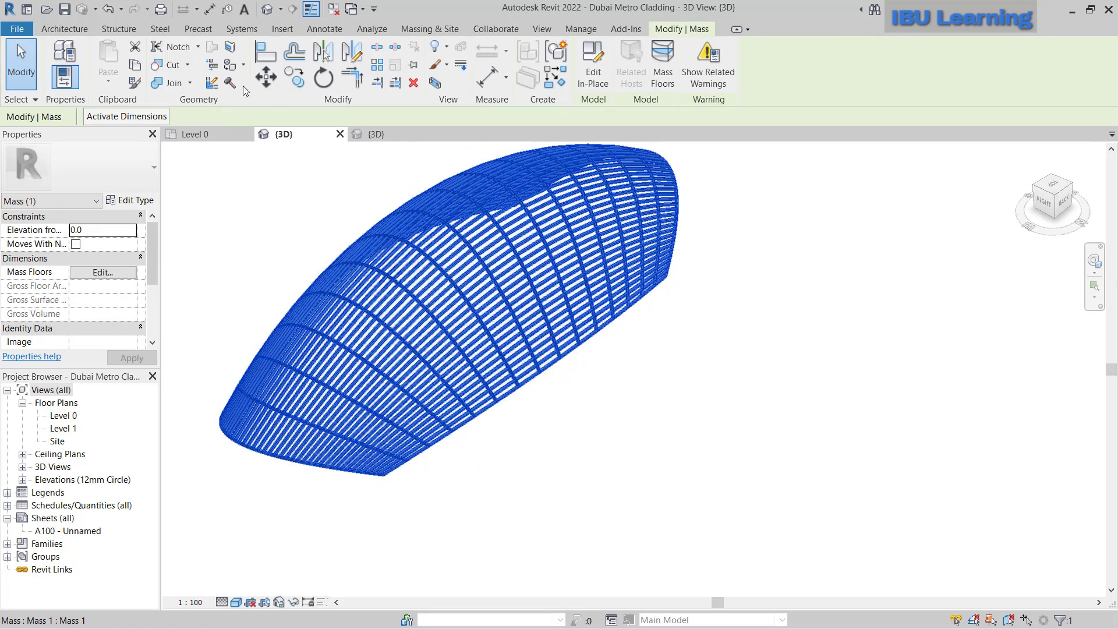
click(294, 81)
click(501, 505)
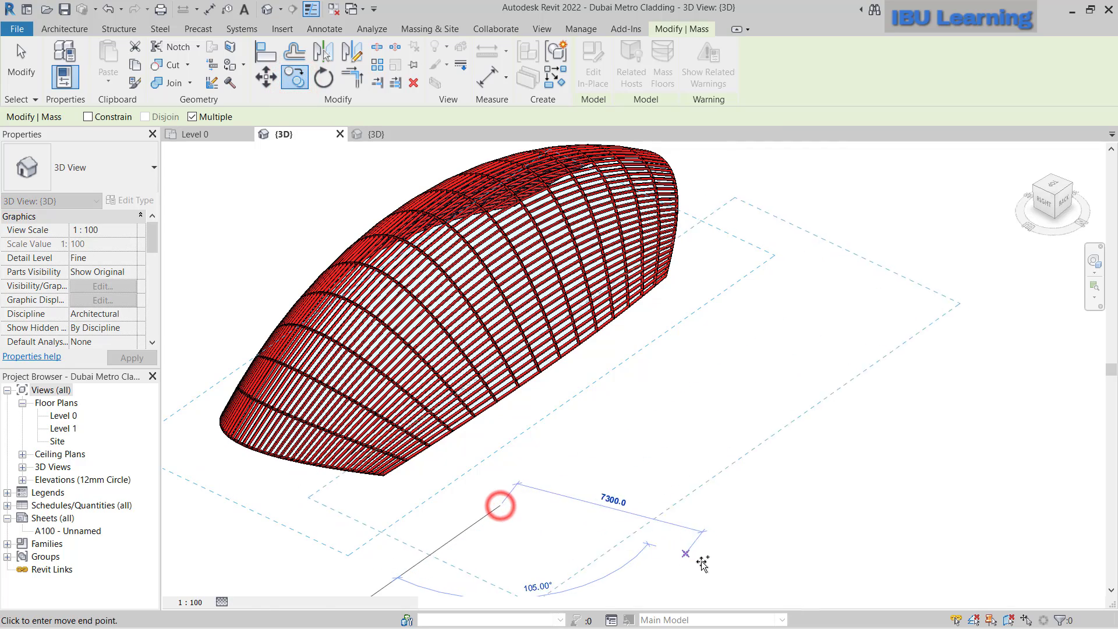
middle_drag(691, 570, 647, 472)
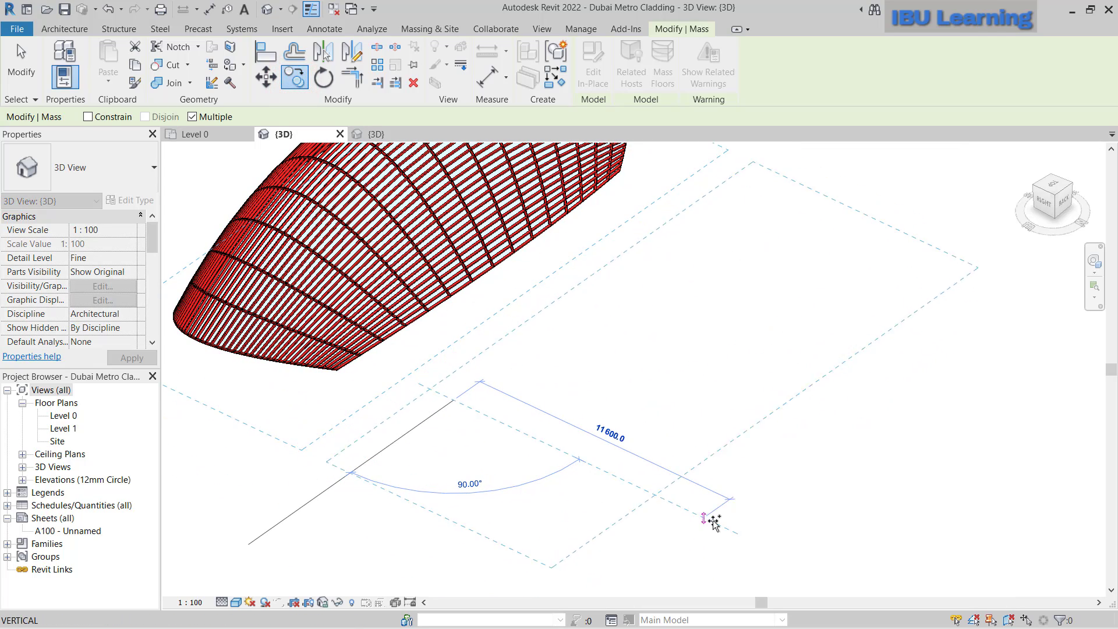
click(721, 526)
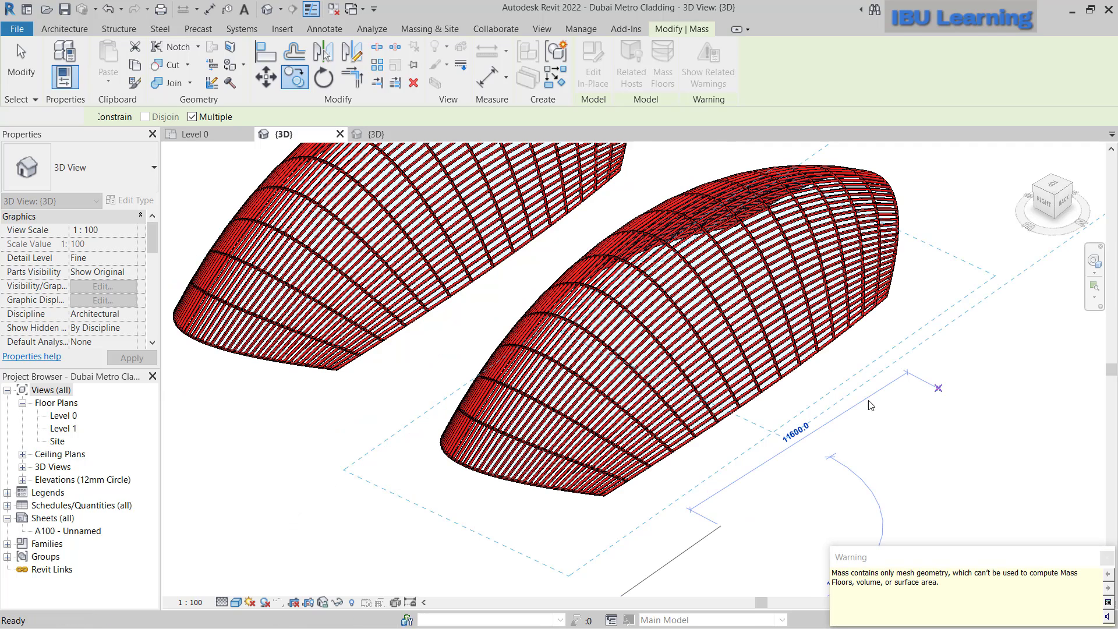
key(Escape)
- Reopen the copied mass for in-place editing
shift+middle_drag(883, 385, 801, 464)
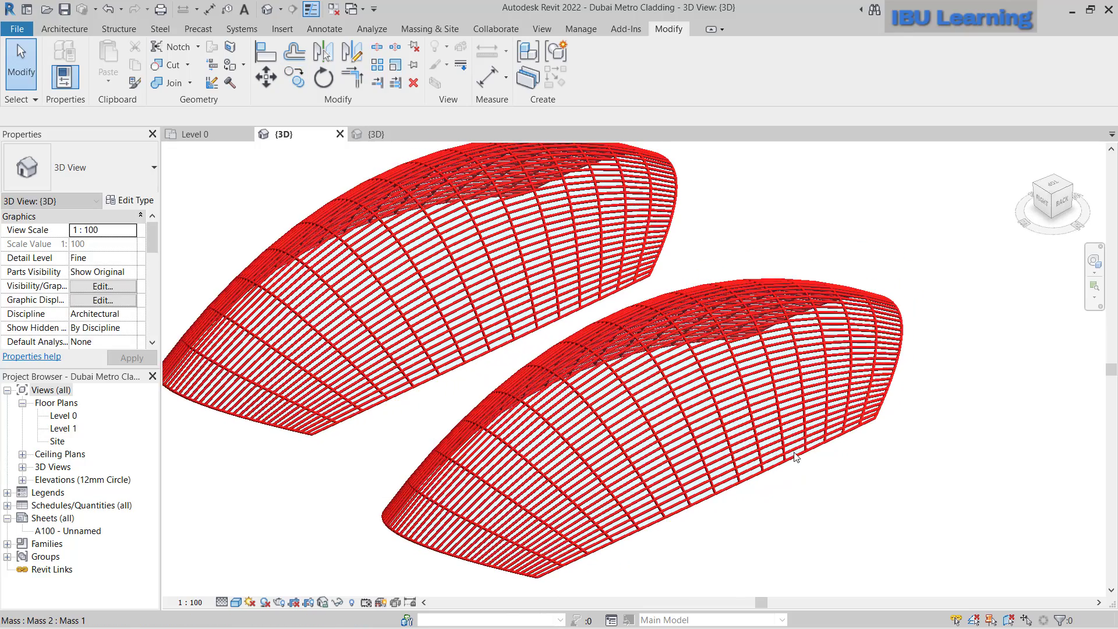
click(799, 451)
click(593, 68)
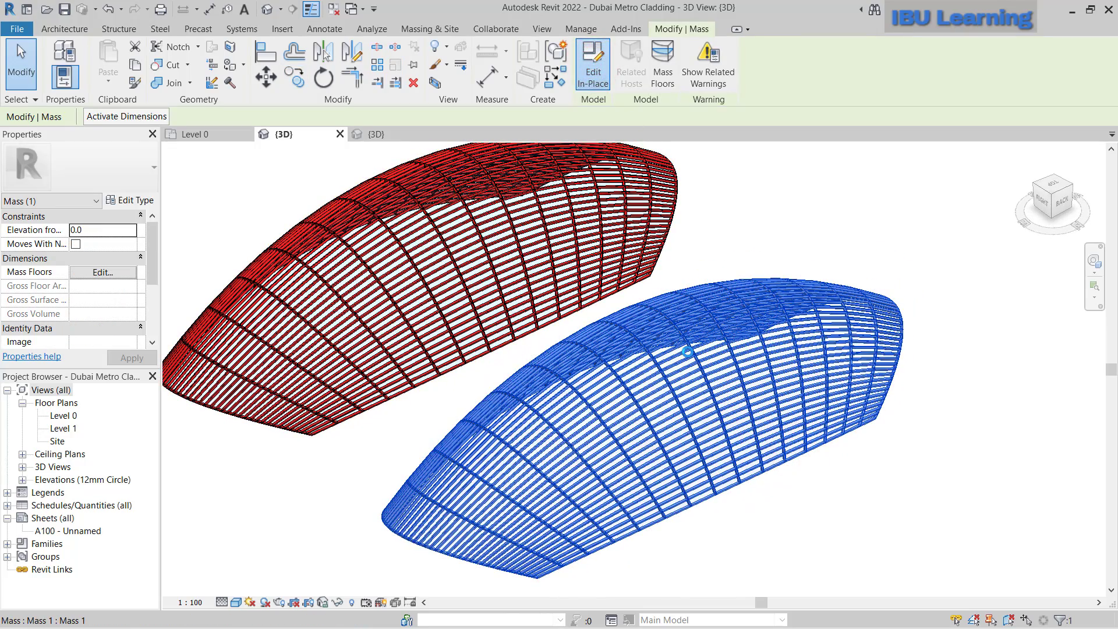
- Change the copied mass's divided surface V grid count from 52 to 35
double_click(690, 352)
click(747, 326)
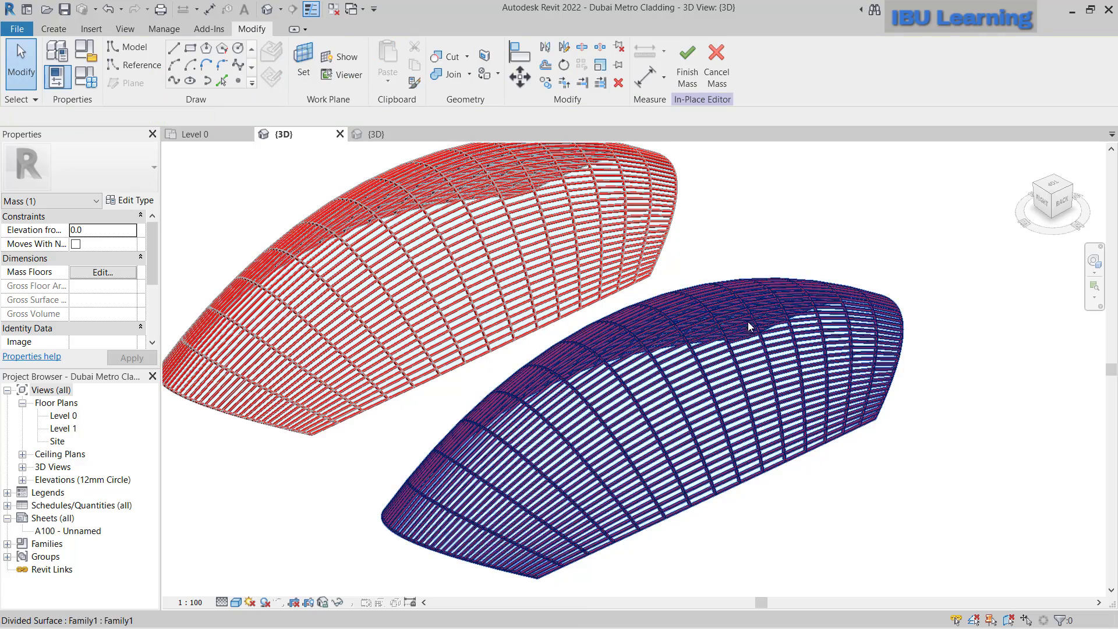
click(705, 380)
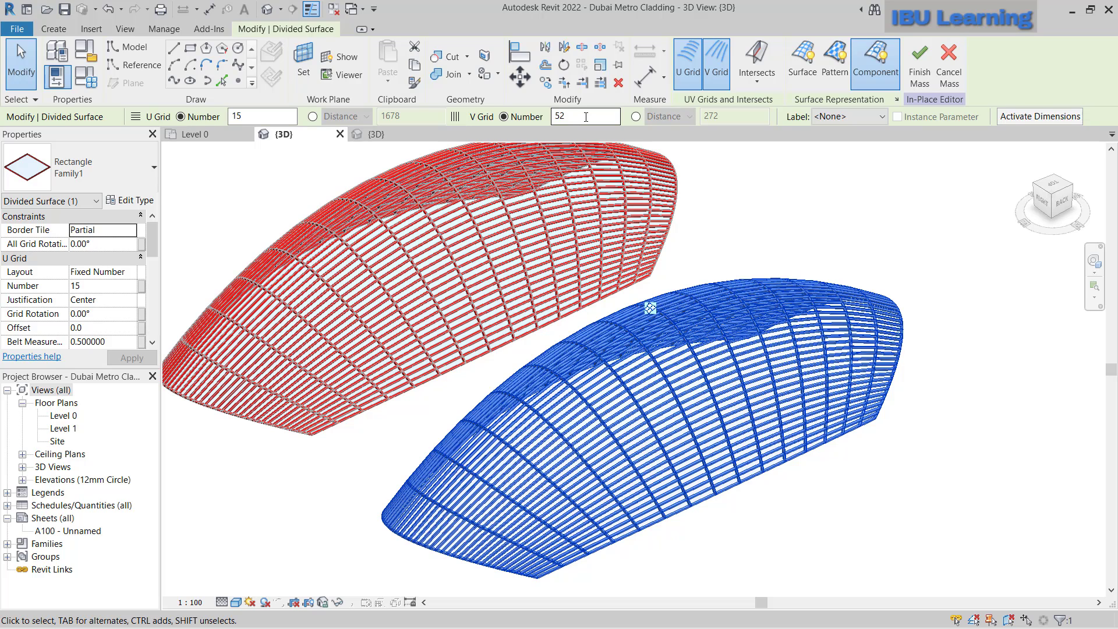
drag(586, 117, 552, 117)
text(35)
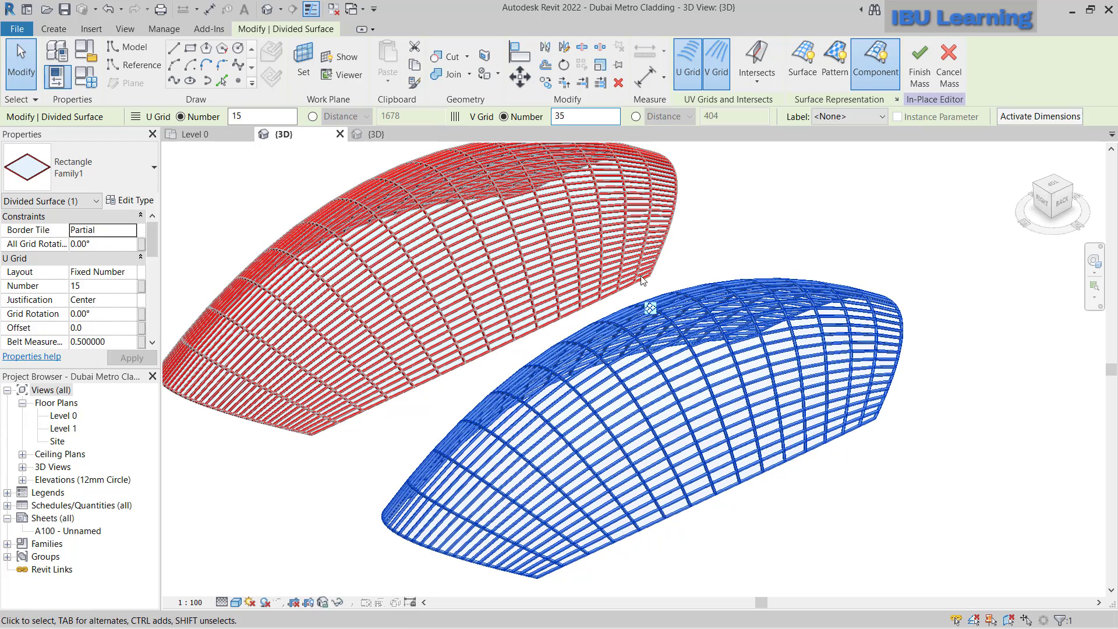
scroll(760, 524, up, 4)
mouse_move(761, 537)
middle_down()
mouse_move(803, 463)
mouse_move(802, 420)
middle_up()
key(Escape)
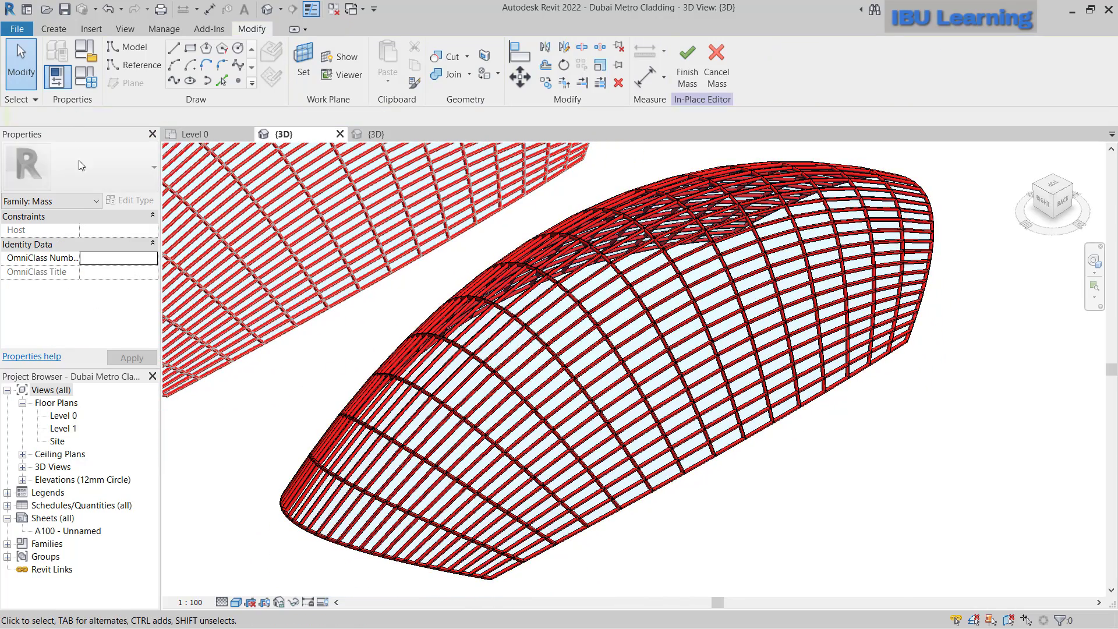
- Switch to Family1's 3D view and select the red frame element
click(378, 134)
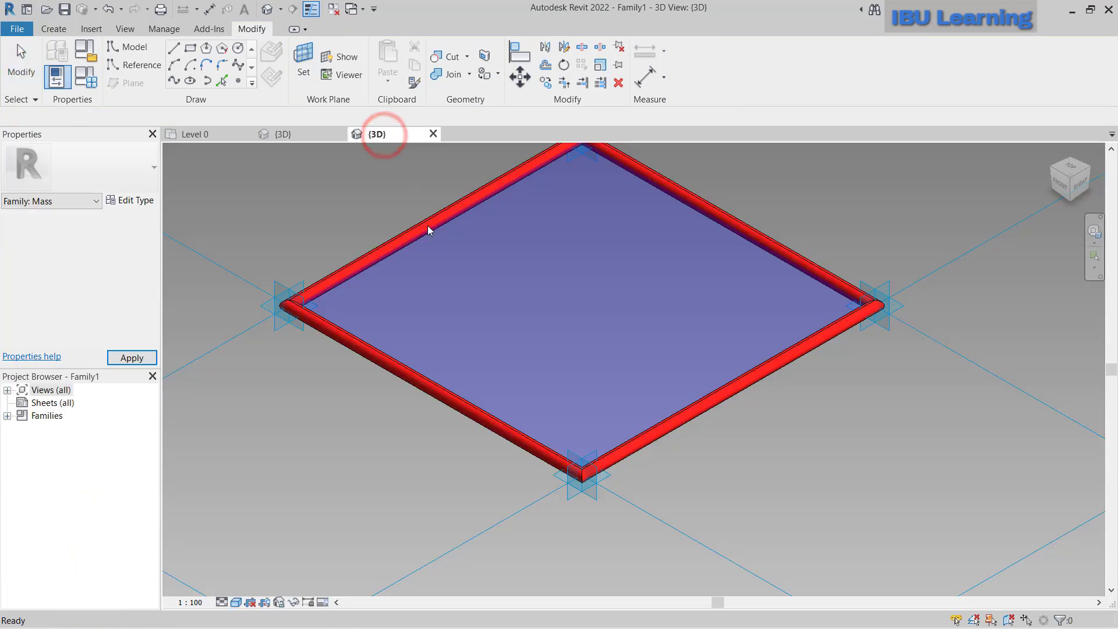
click(410, 305)
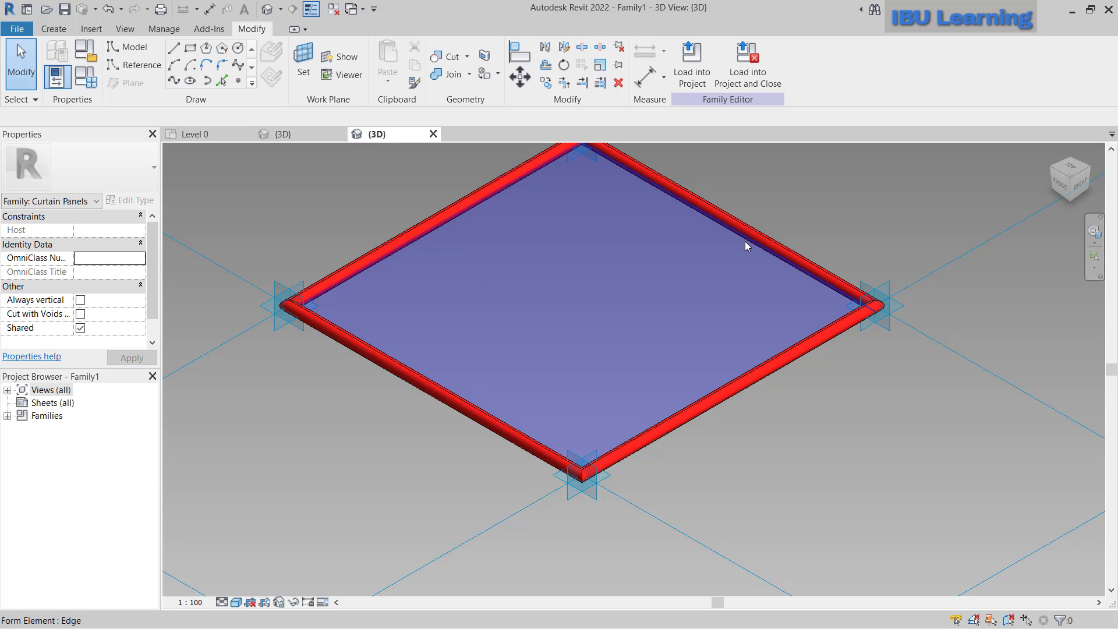
scroll(745, 242, down, 1)
scroll(829, 307, up, 2)
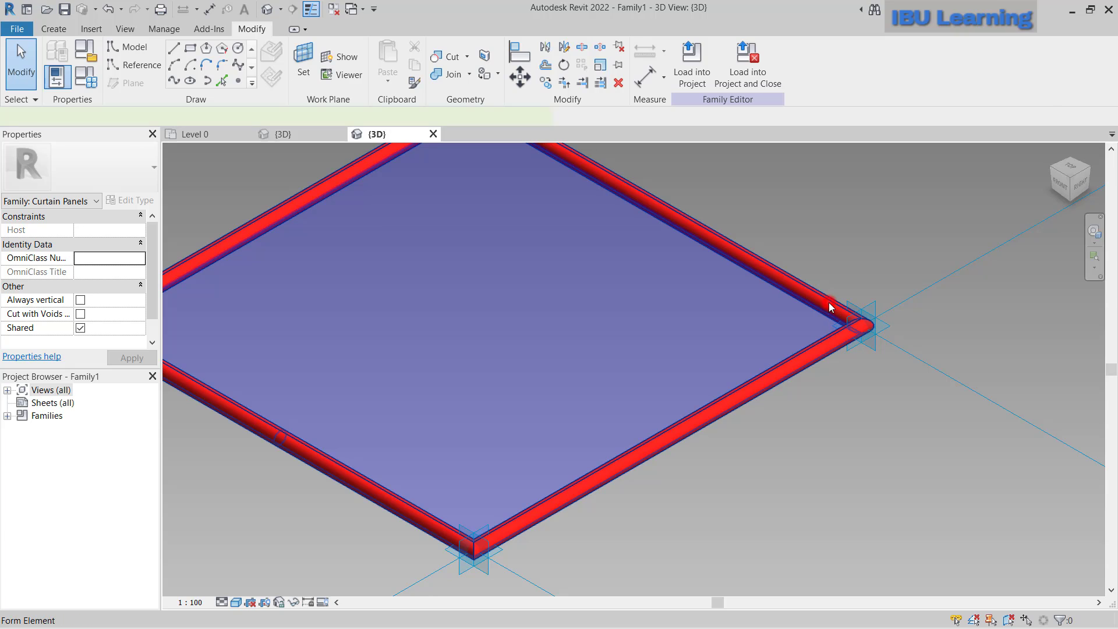
click(830, 307)
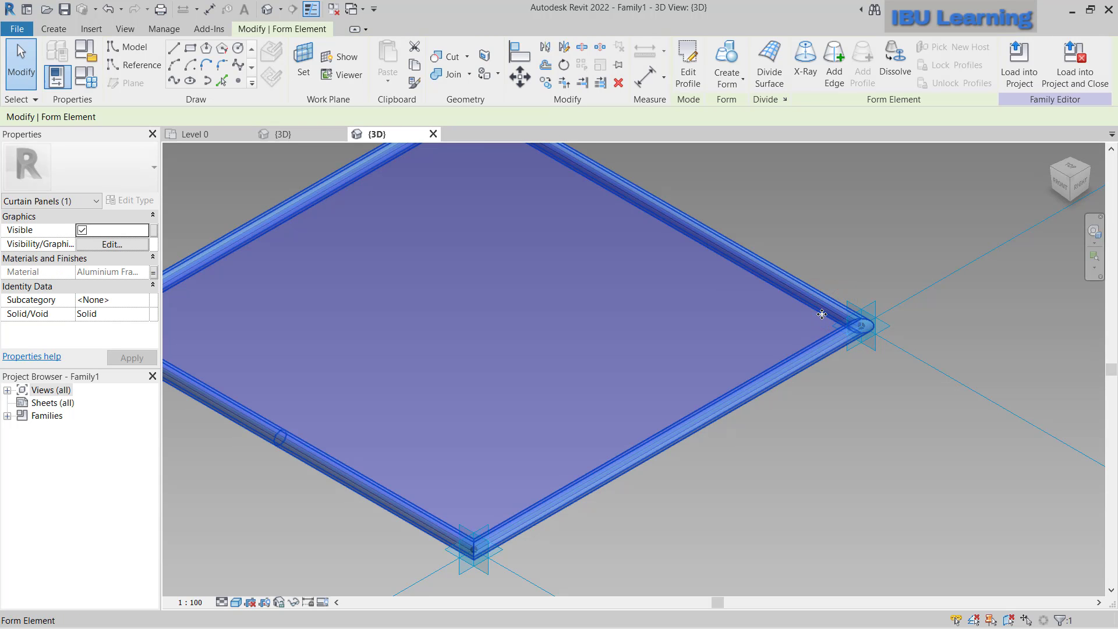
- Link the glass pane's material to the Aluminium Framing parameter
key(Escape)
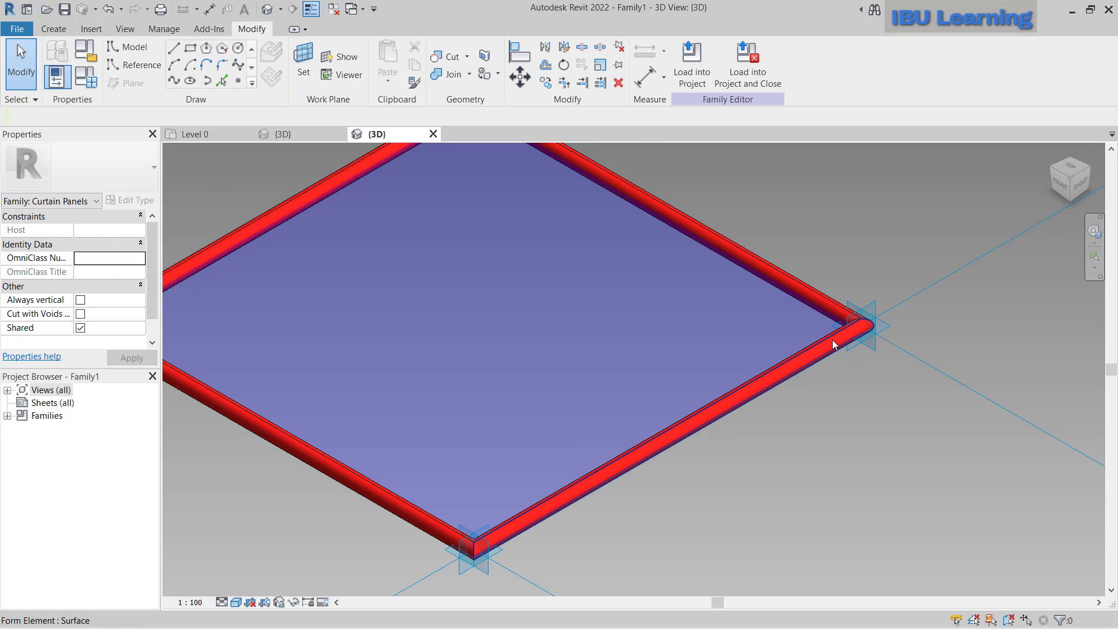
key(Tab)
click(835, 343)
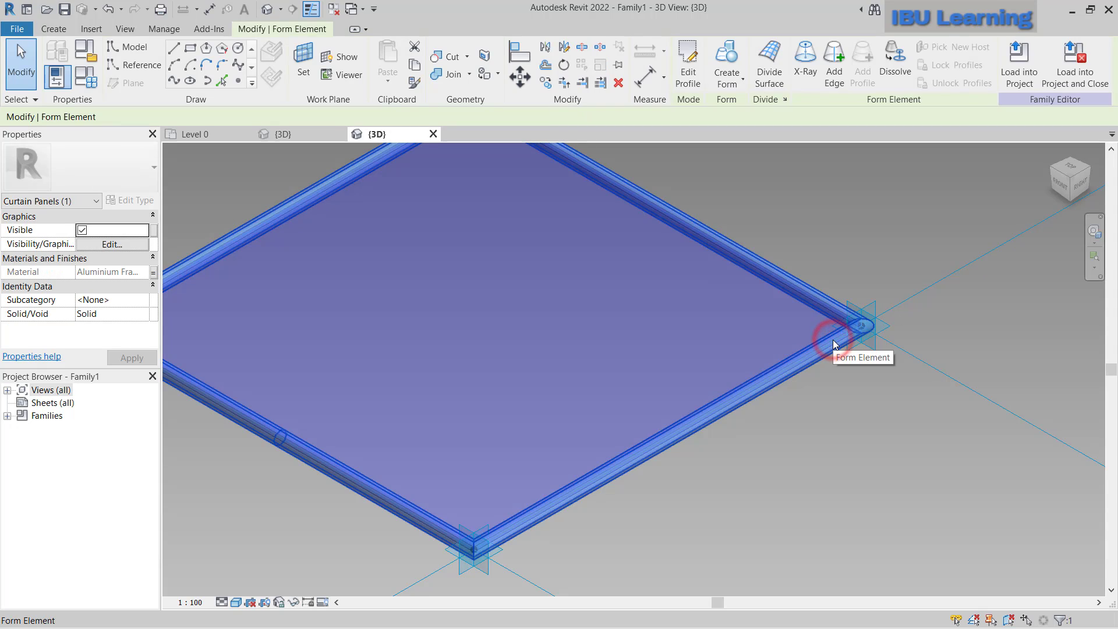
key(Escape)
key(Tab)
key(Tab)
click(767, 381)
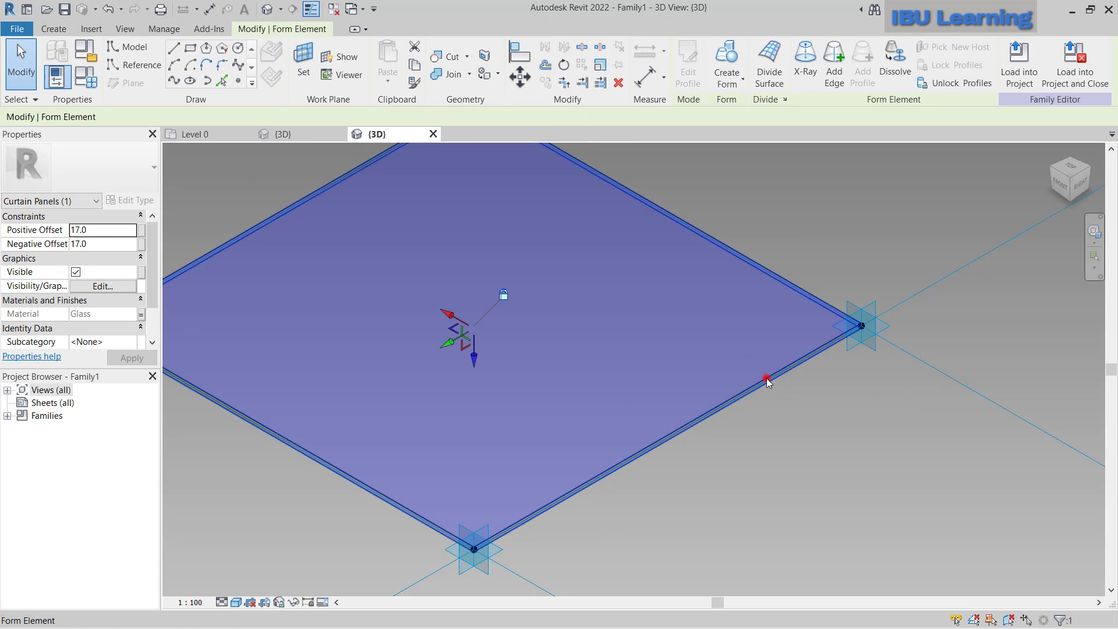
key(Escape)
click(142, 314)
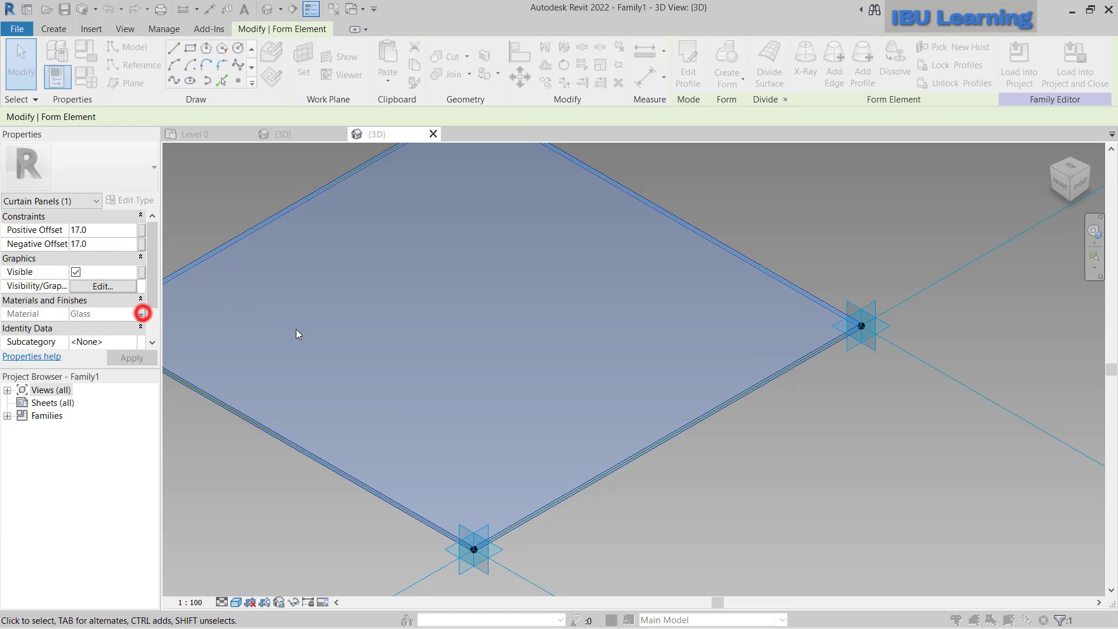
click(488, 277)
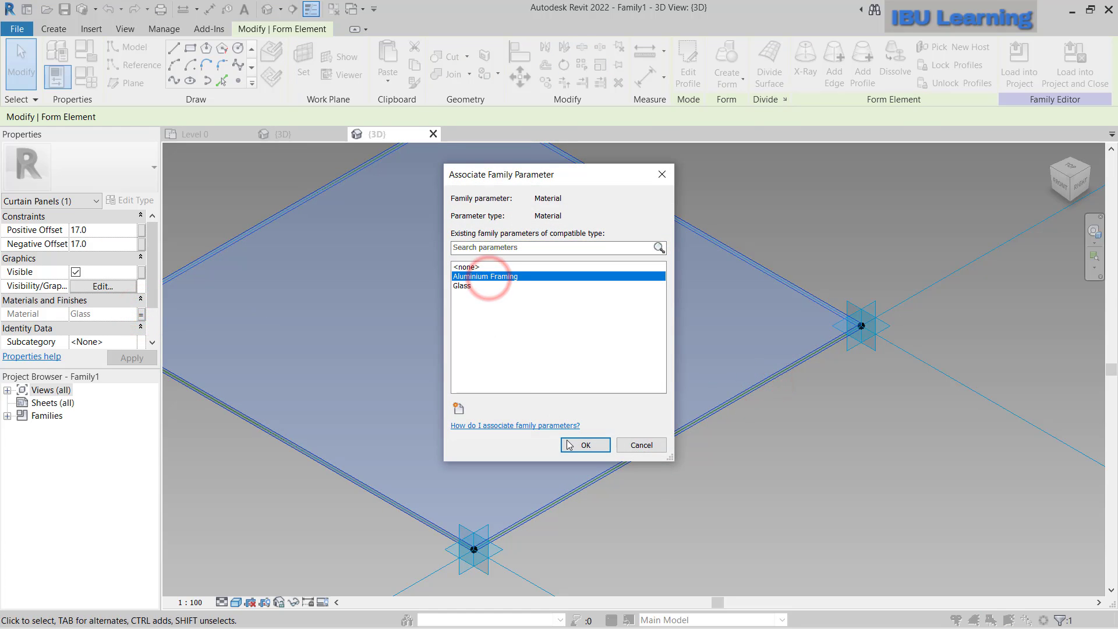
click(586, 445)
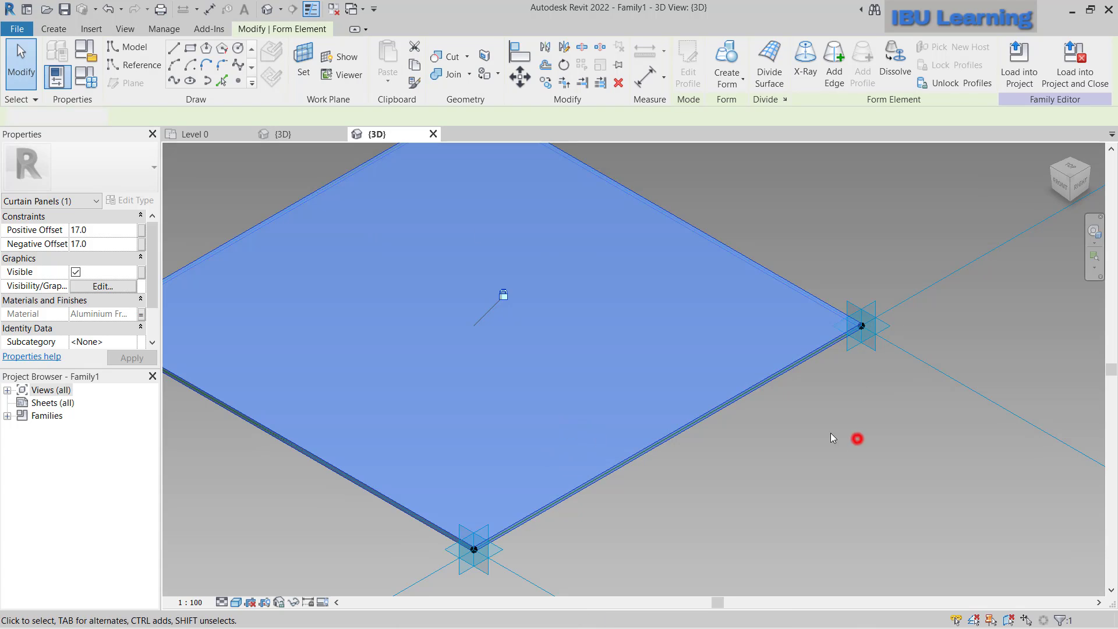
- Relink the pane's material to a new Cladding parameter instead
click(858, 440)
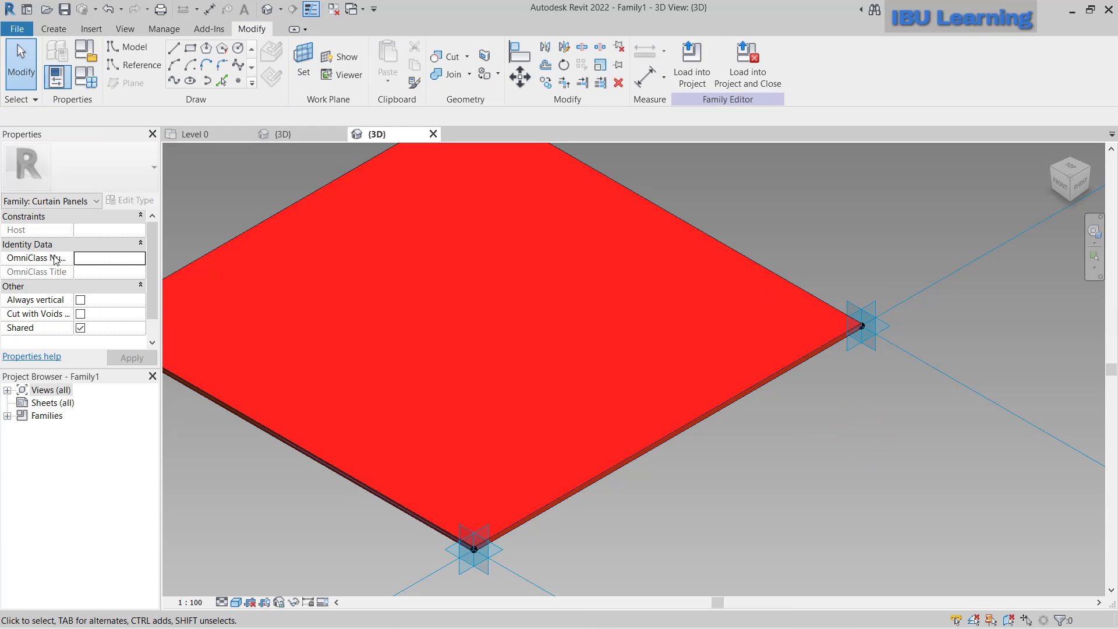
click(307, 200)
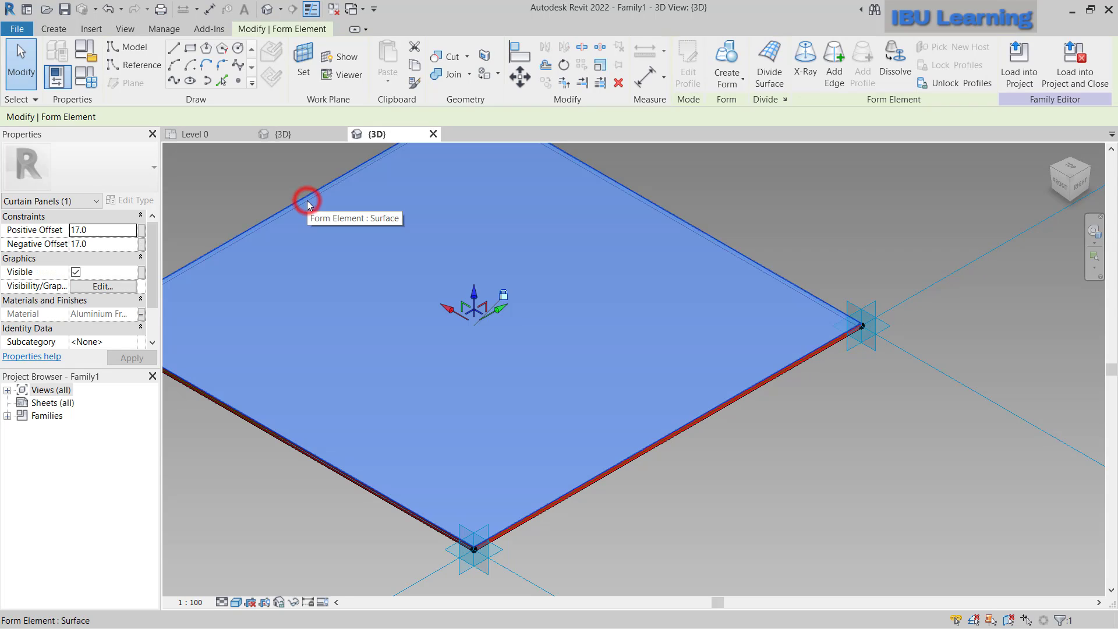
click(141, 313)
click(458, 408)
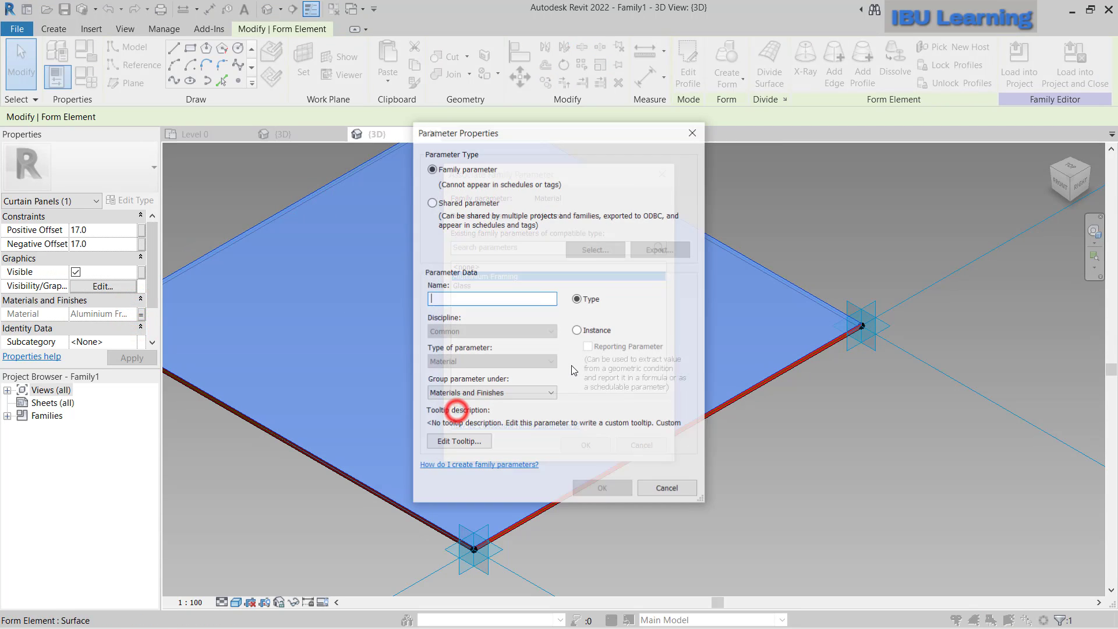
text(Cladding)
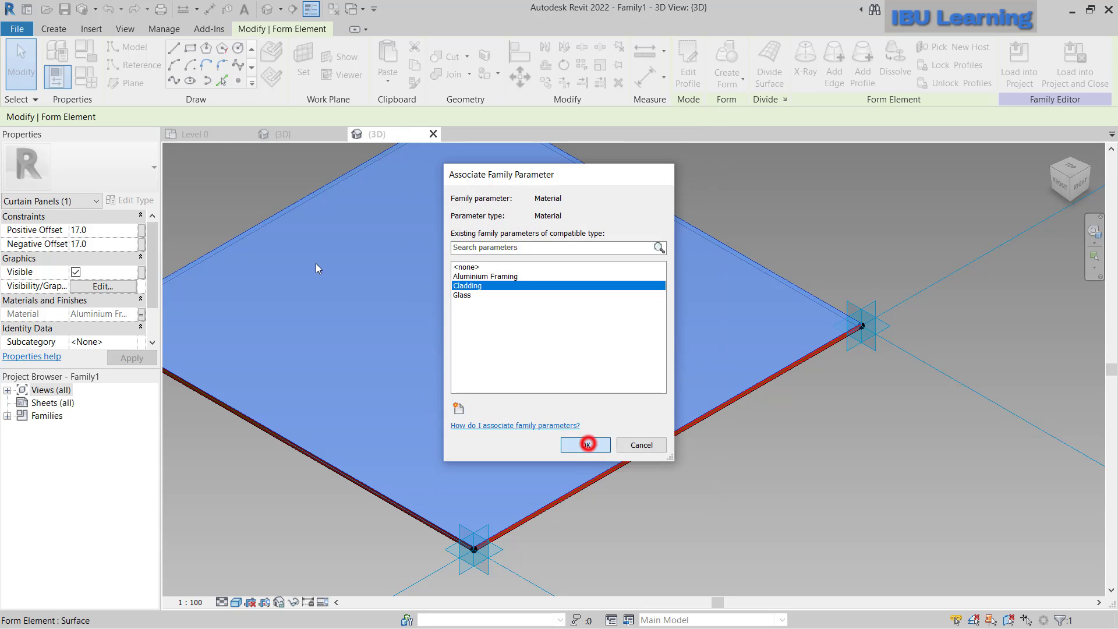
click(586, 444)
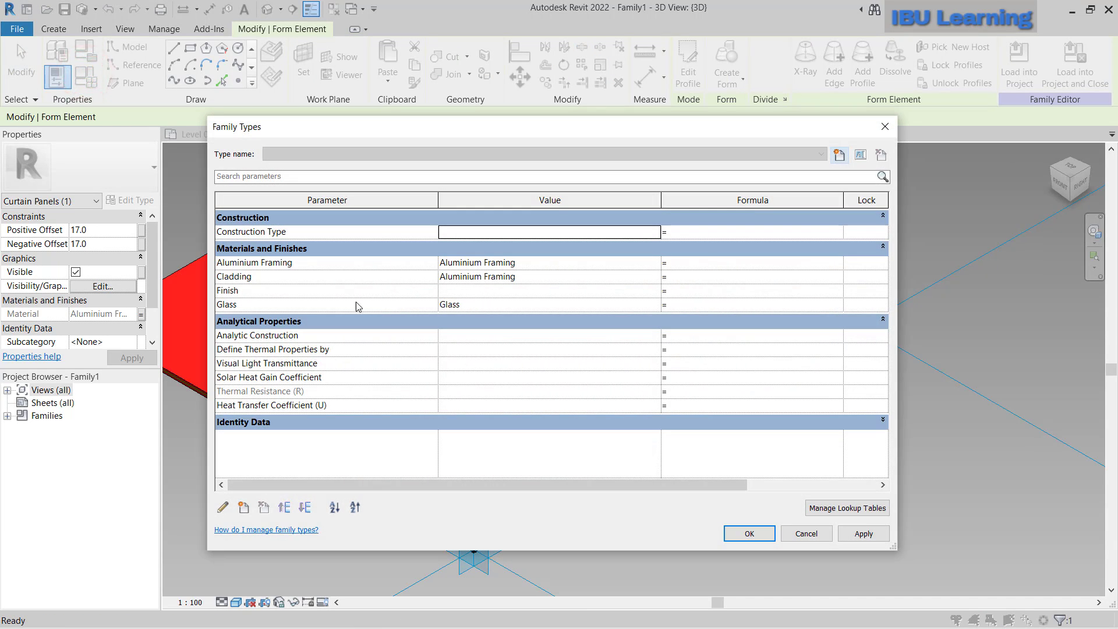
- Create a new material named Cladding for the Family1 Cladding parameter
click(259, 278)
click(651, 278)
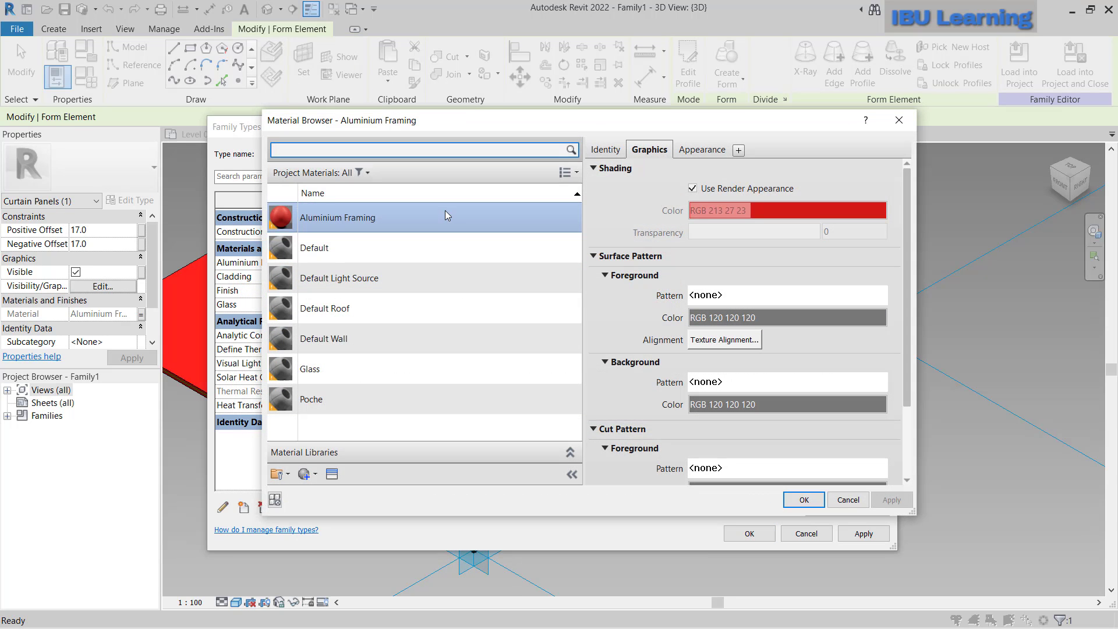
click(357, 250)
click(308, 474)
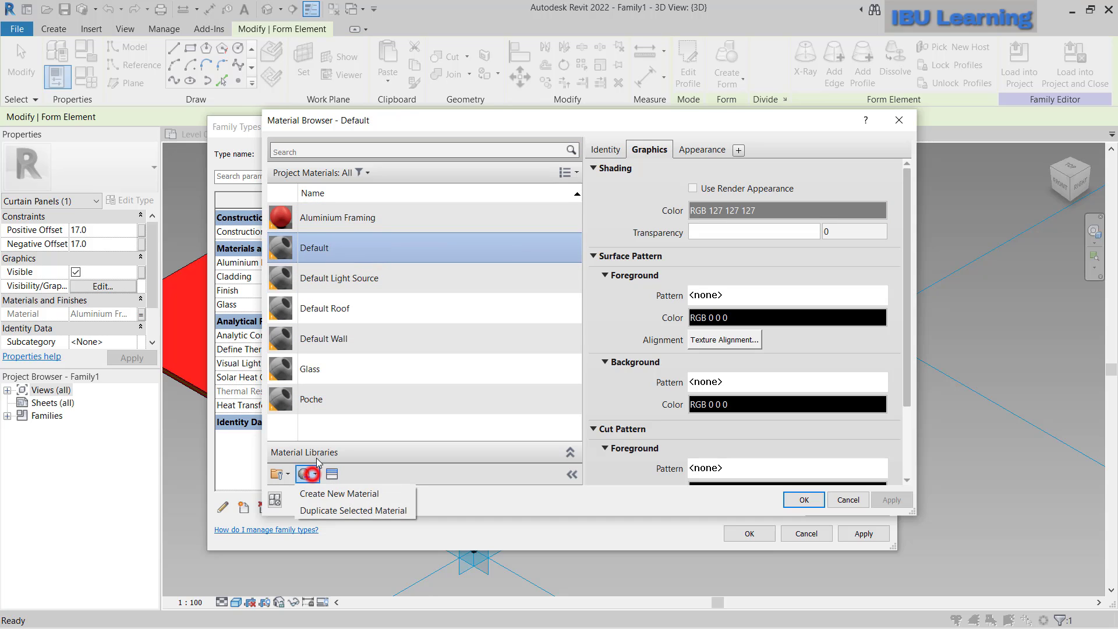
click(323, 495)
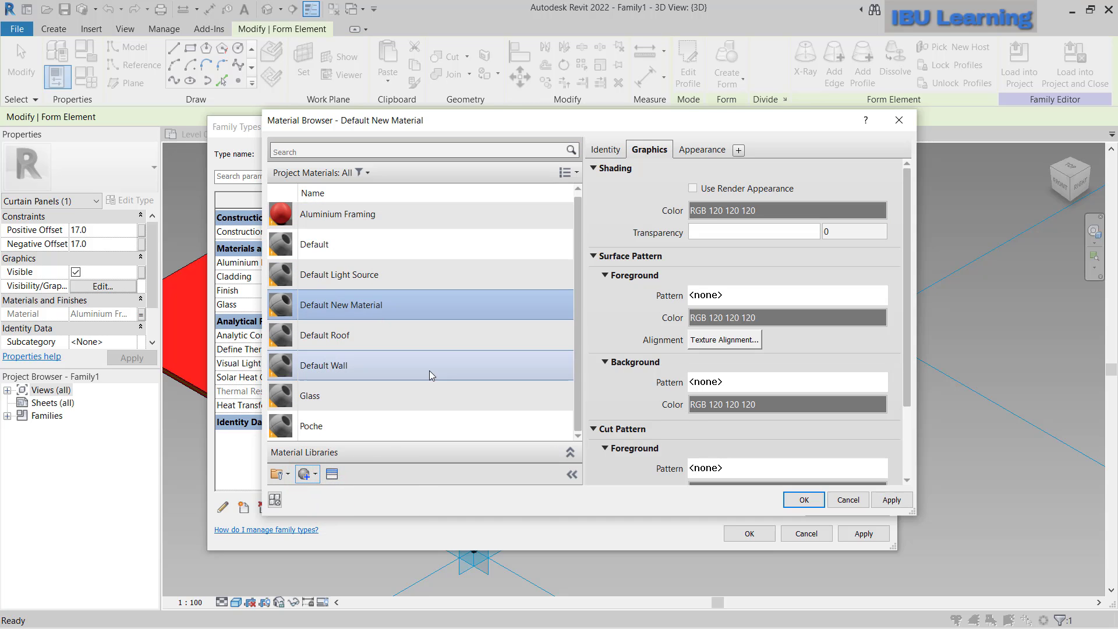
right_click(397, 302)
click(428, 335)
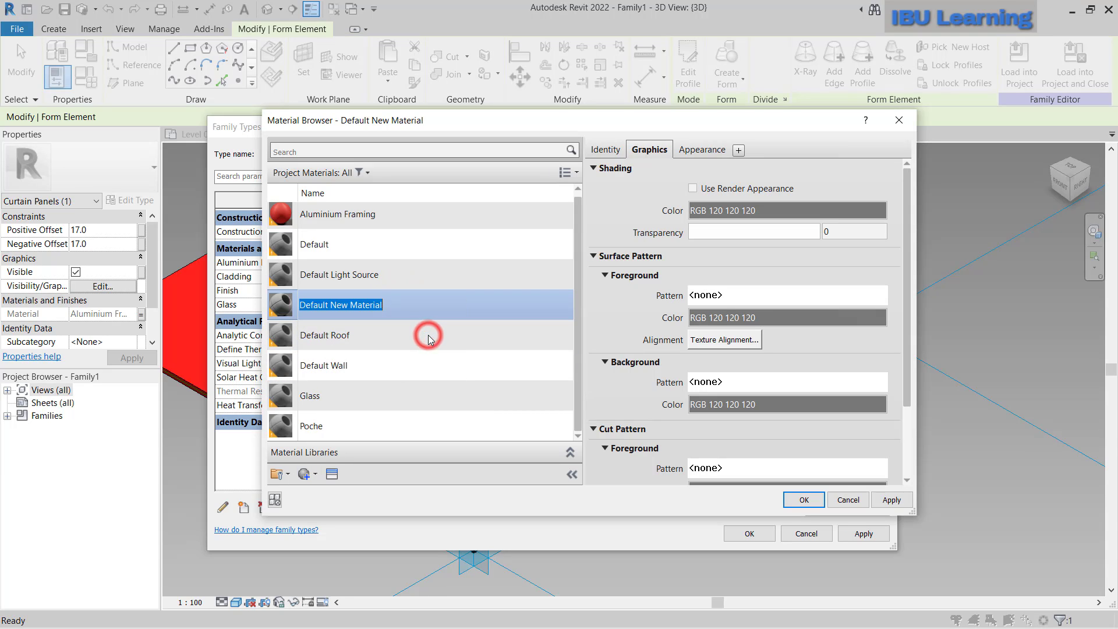
text(Cladding)
key(Return)
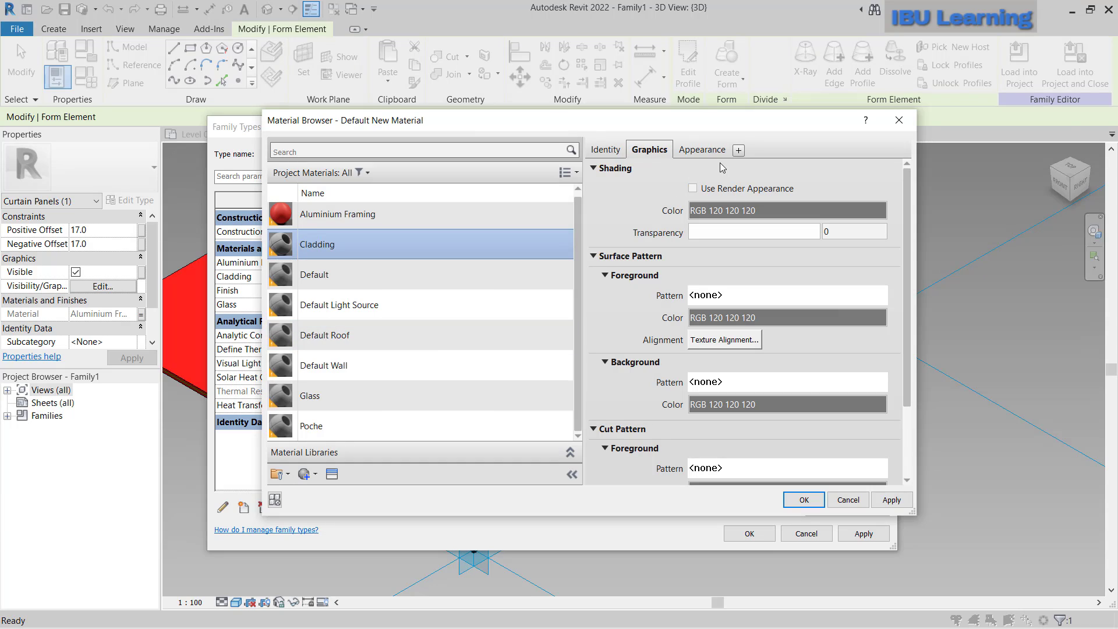
- Give Cladding the Metal > Aluminum Anodized Glossy (Blue) appearance asset, found by searching 'alu'
click(332, 474)
click(802, 144)
text(alum)
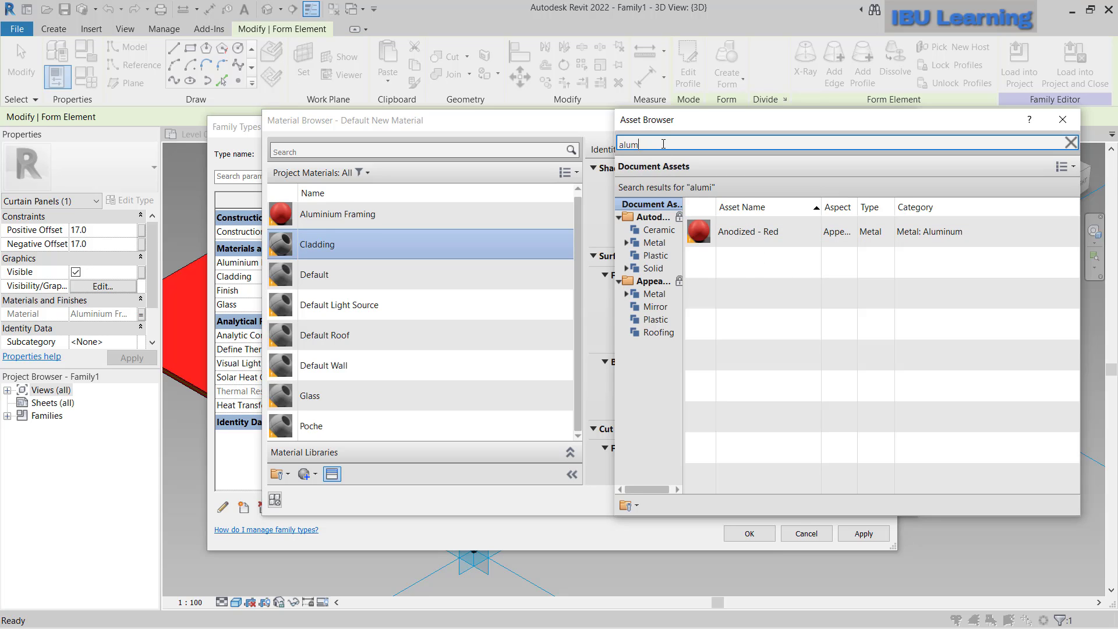
key(BackSpace)
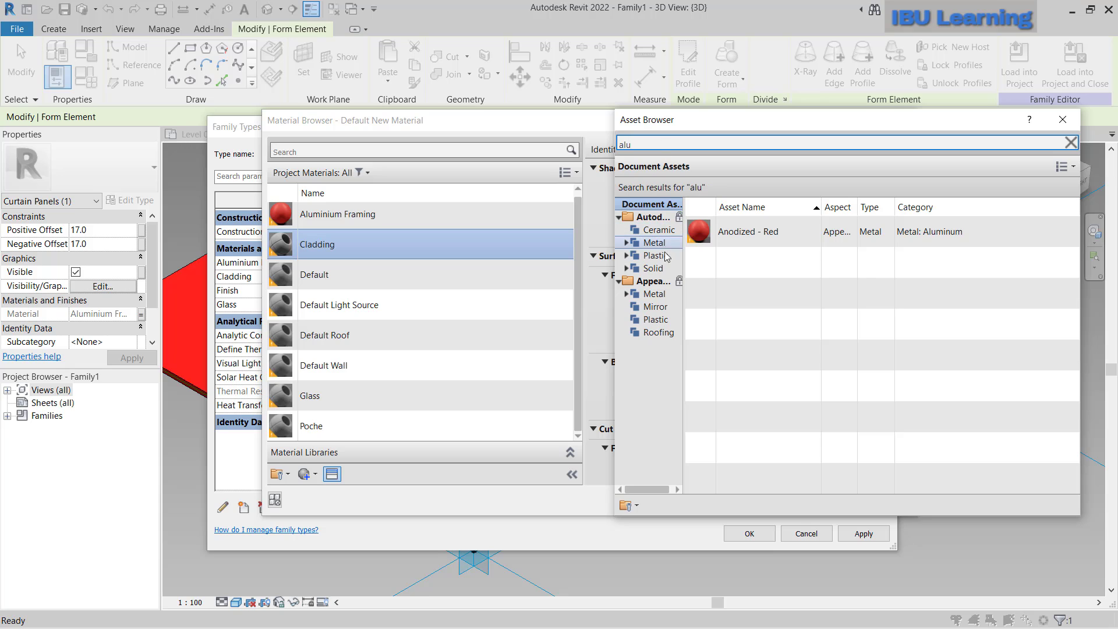
click(655, 242)
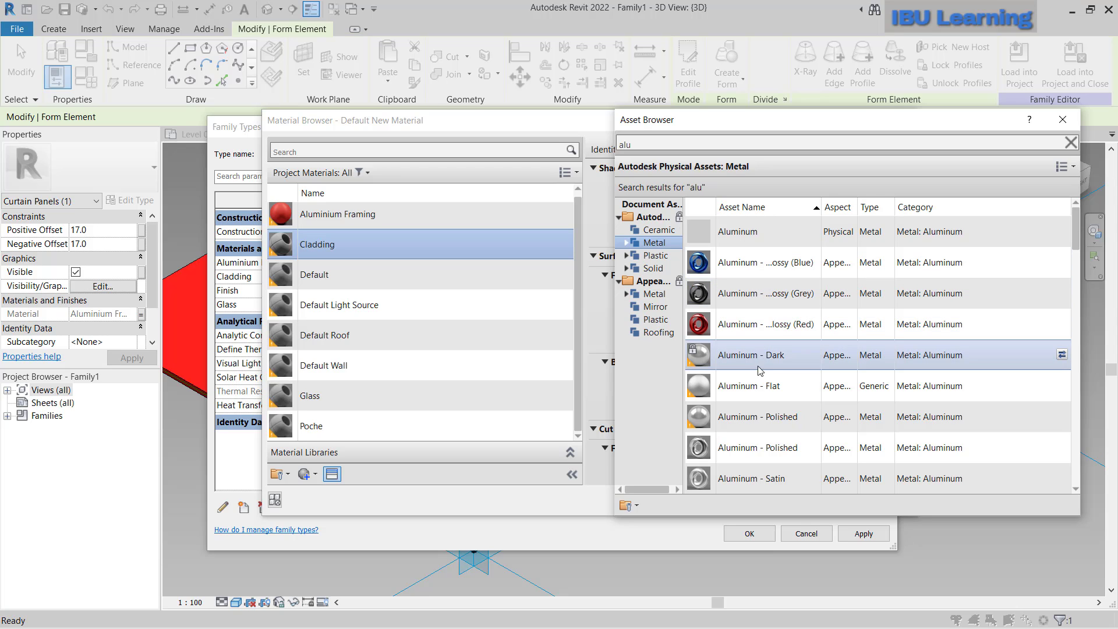
click(744, 263)
click(1063, 263)
click(1063, 119)
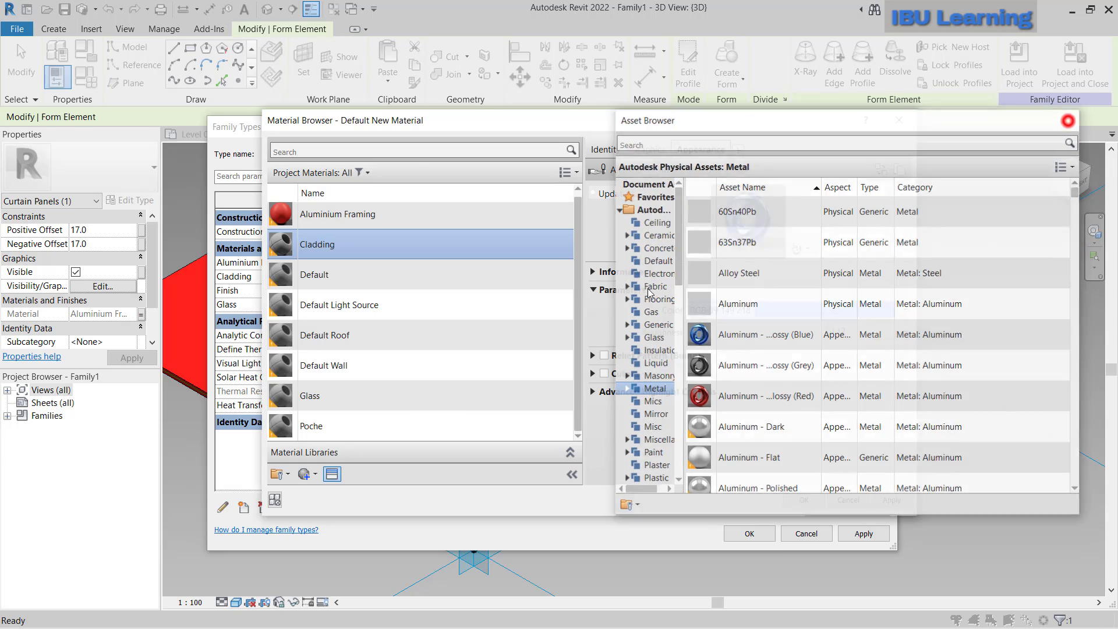
- Colour the appearance pale yellow (RGB 255 255 128) and tick Use Render Appearance for shading
click(769, 310)
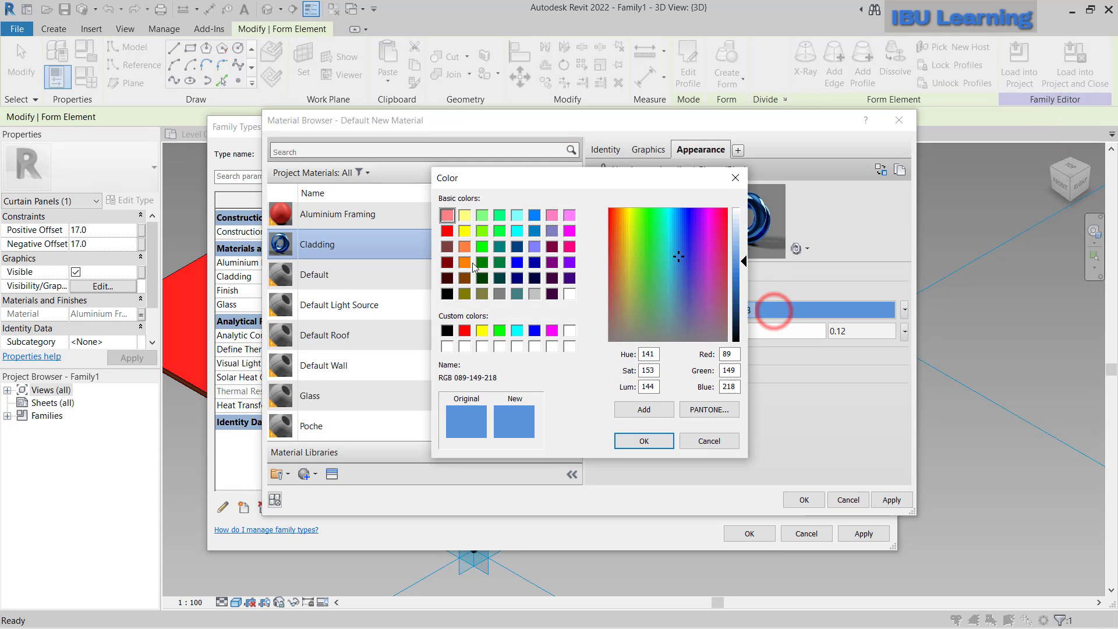
click(464, 223)
click(644, 441)
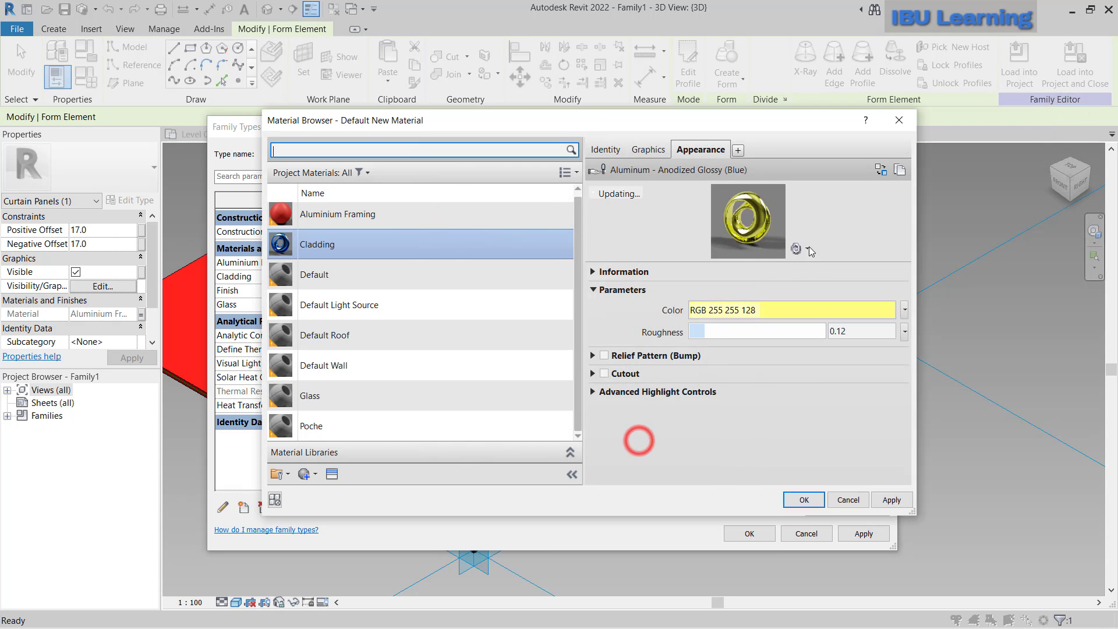
click(649, 150)
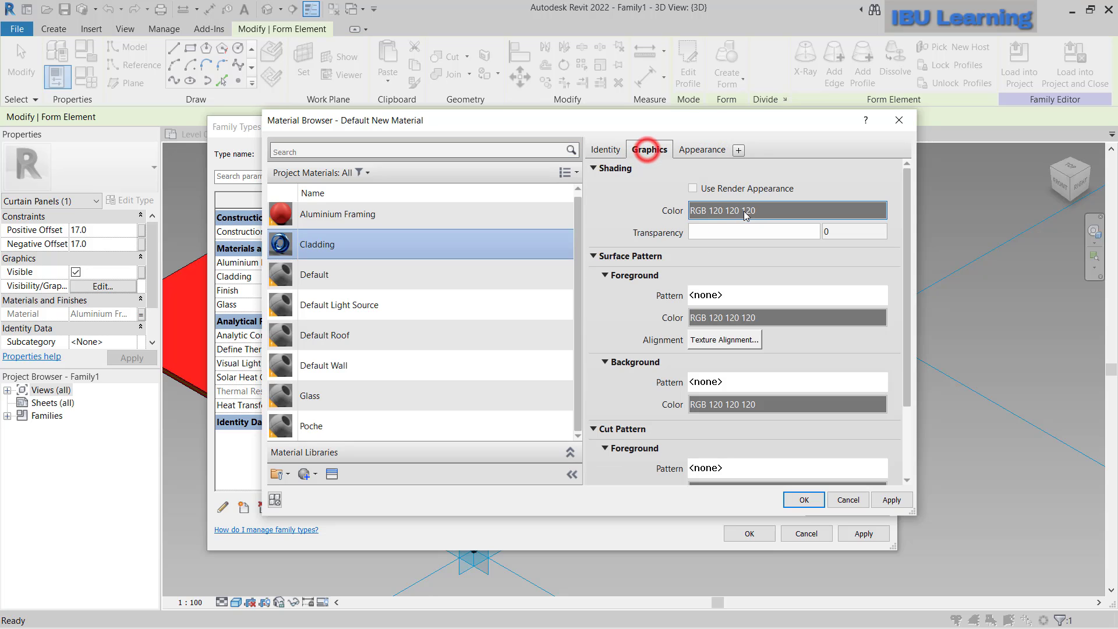
click(718, 191)
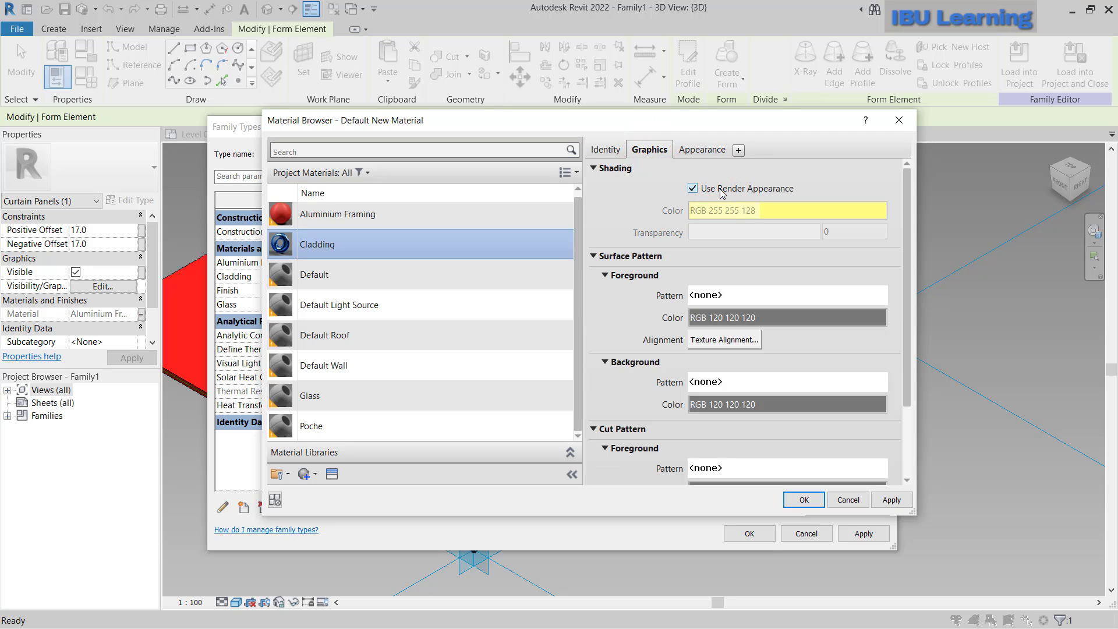
- Accept the material and family type changes, save as AlumCladding Family, and load it into the project
click(804, 500)
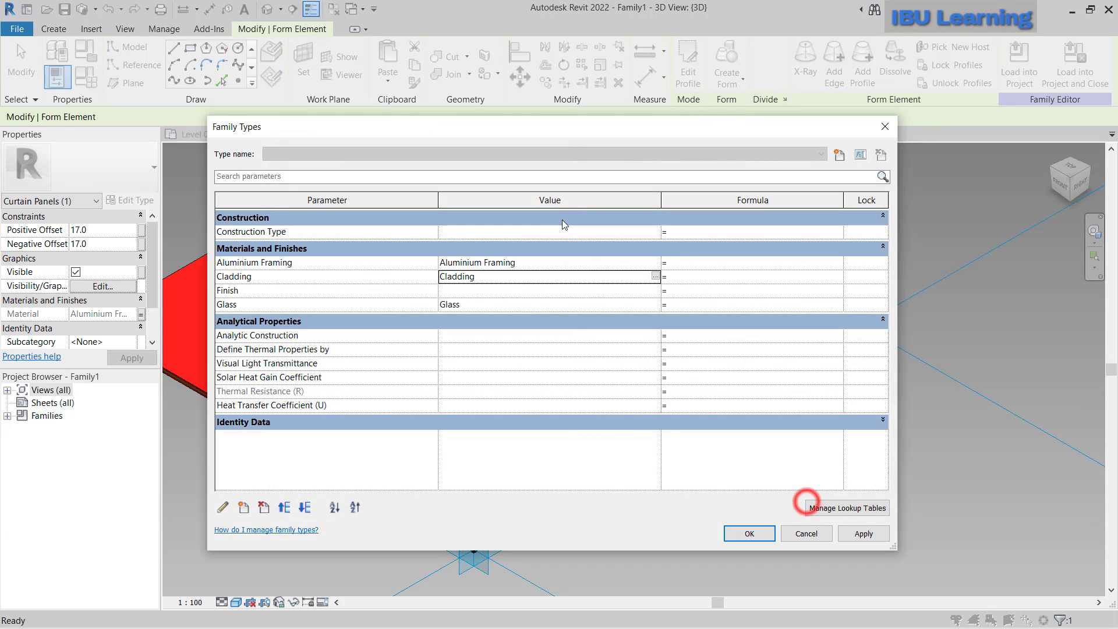
click(749, 533)
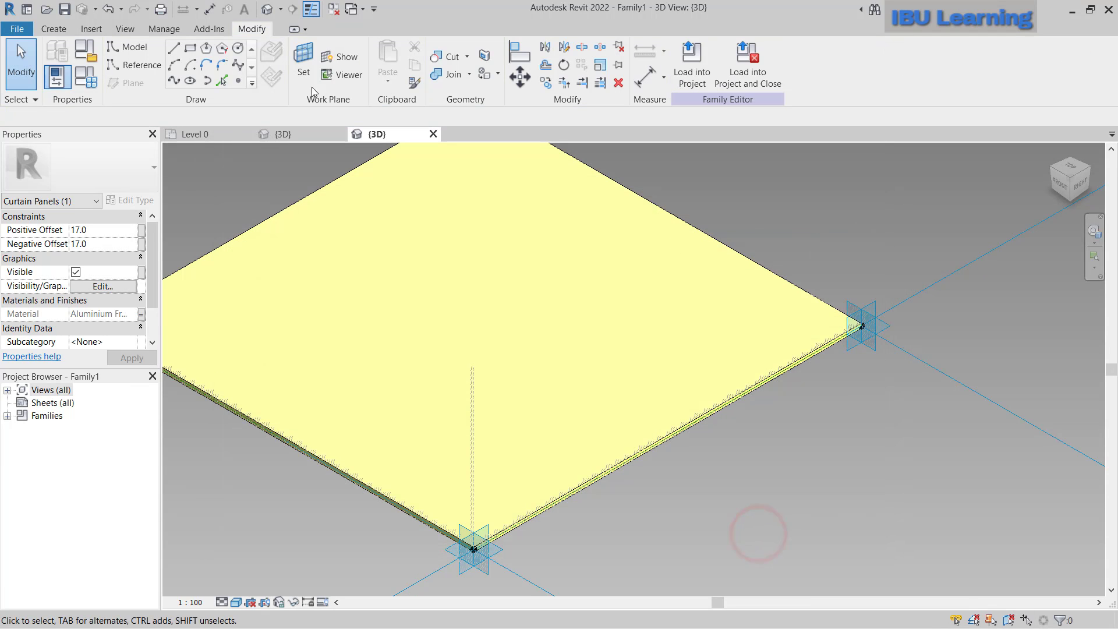
click(17, 29)
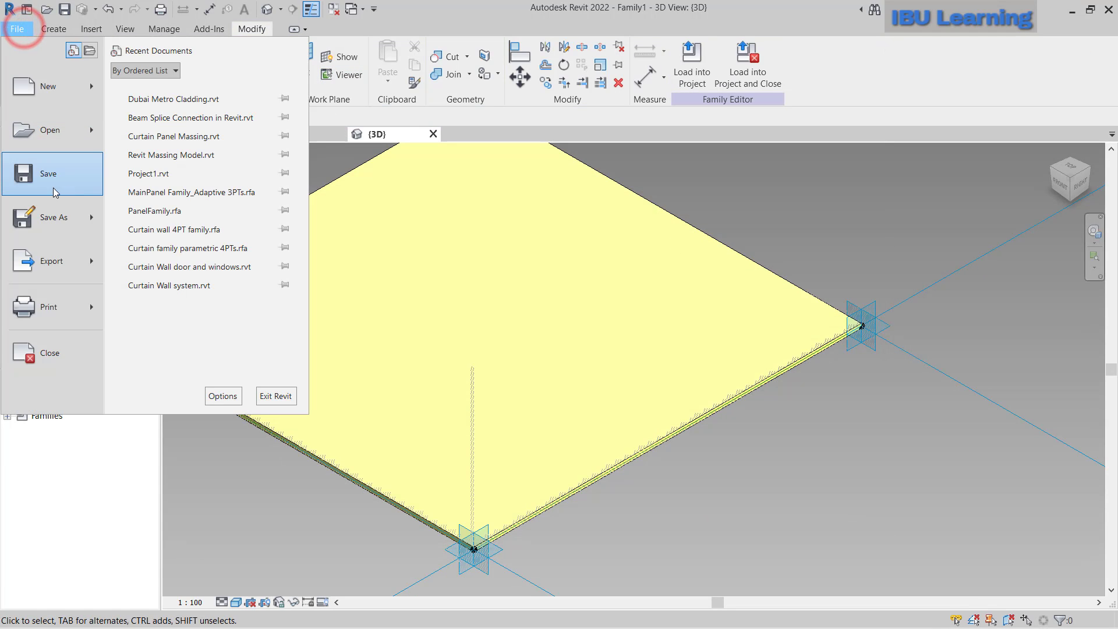
click(44, 217)
click(156, 200)
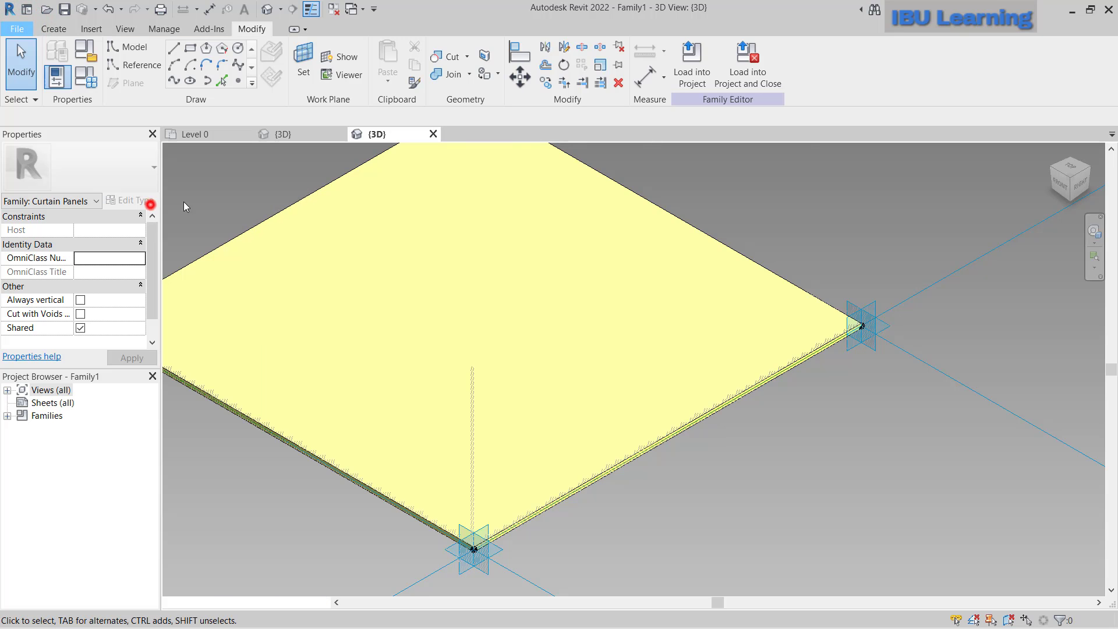
click(478, 433)
key(BackSpace)
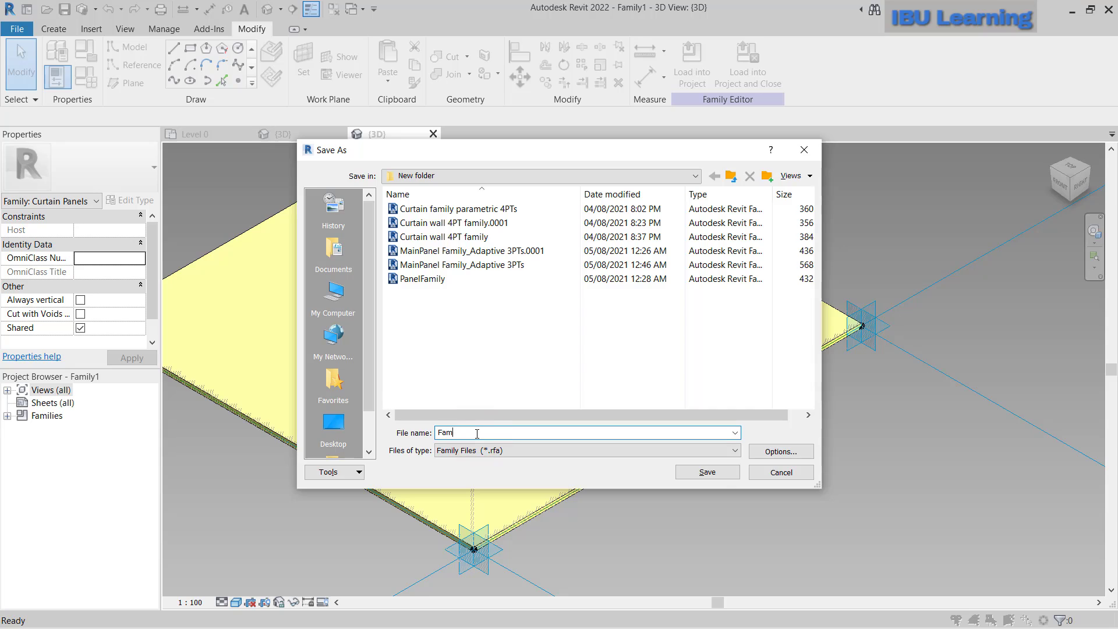
text(A)
key(Return)
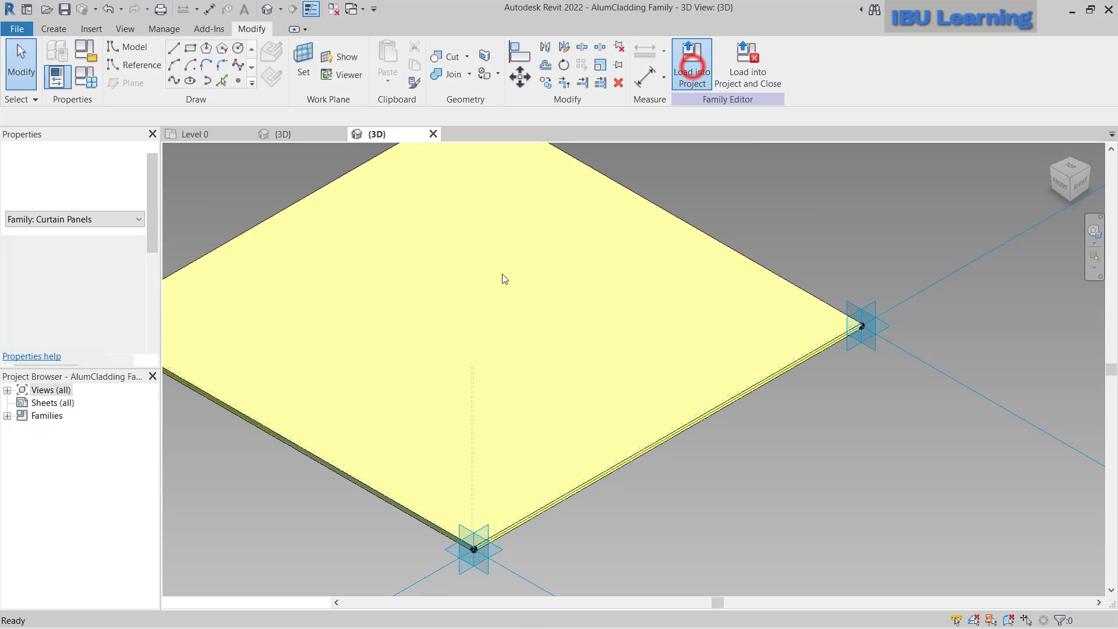
click(692, 66)
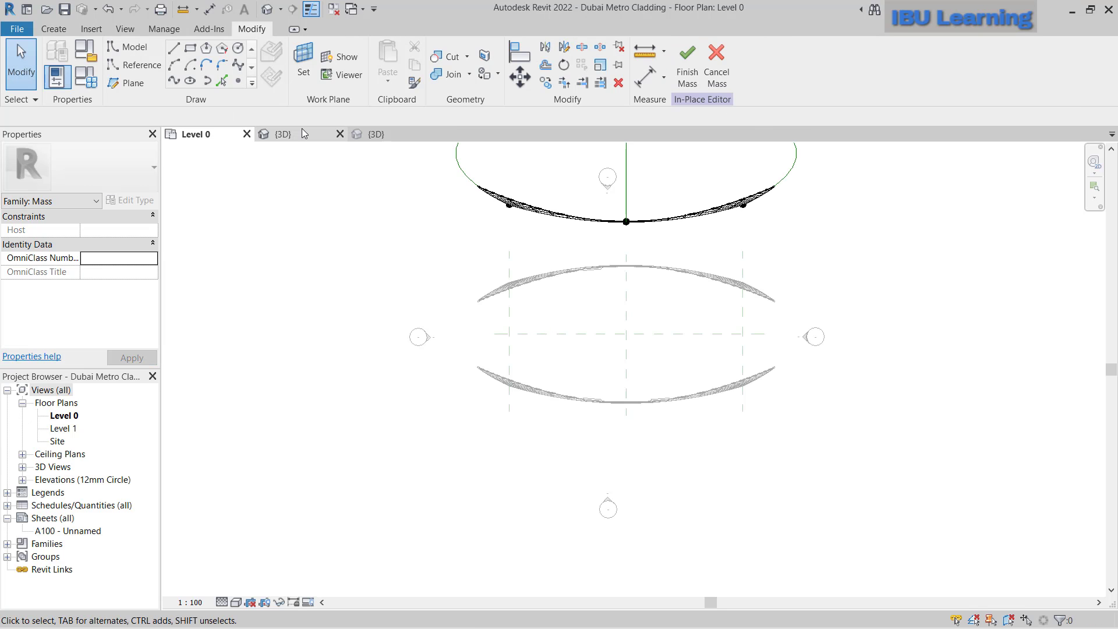
- In the 3D view, set the second mass's divided surface panels to AlumCladding Family
click(284, 134)
click(710, 413)
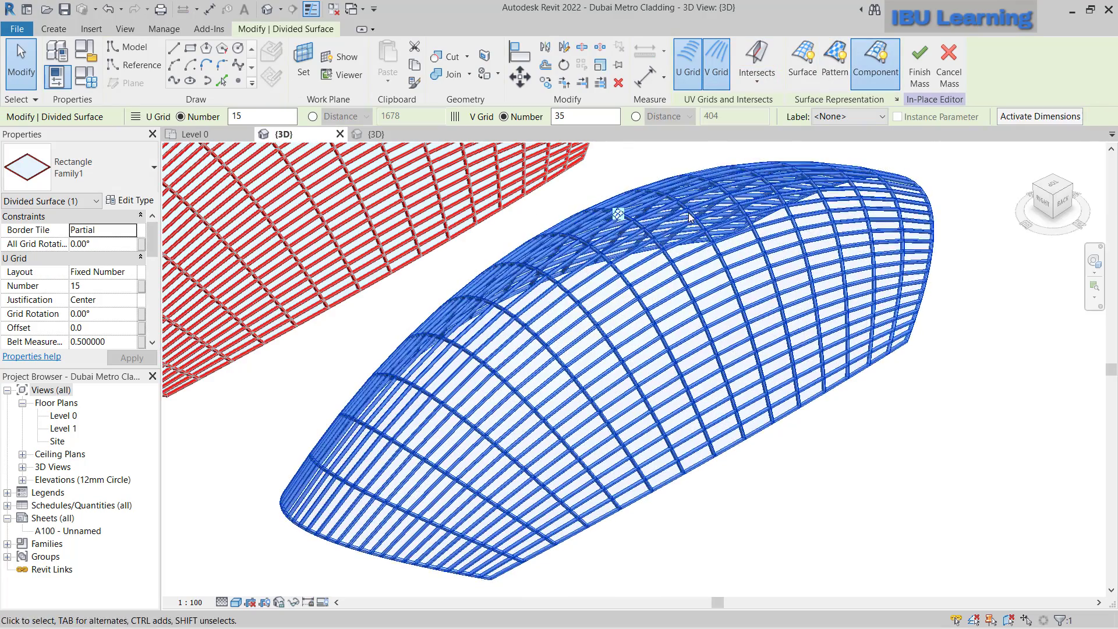
click(78, 167)
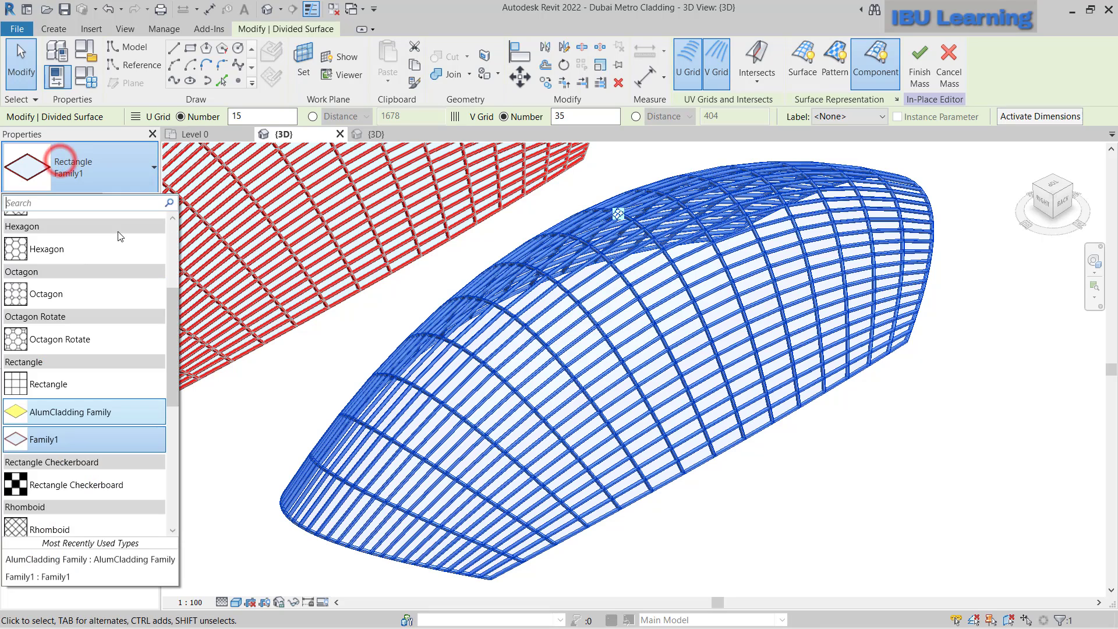
click(72, 412)
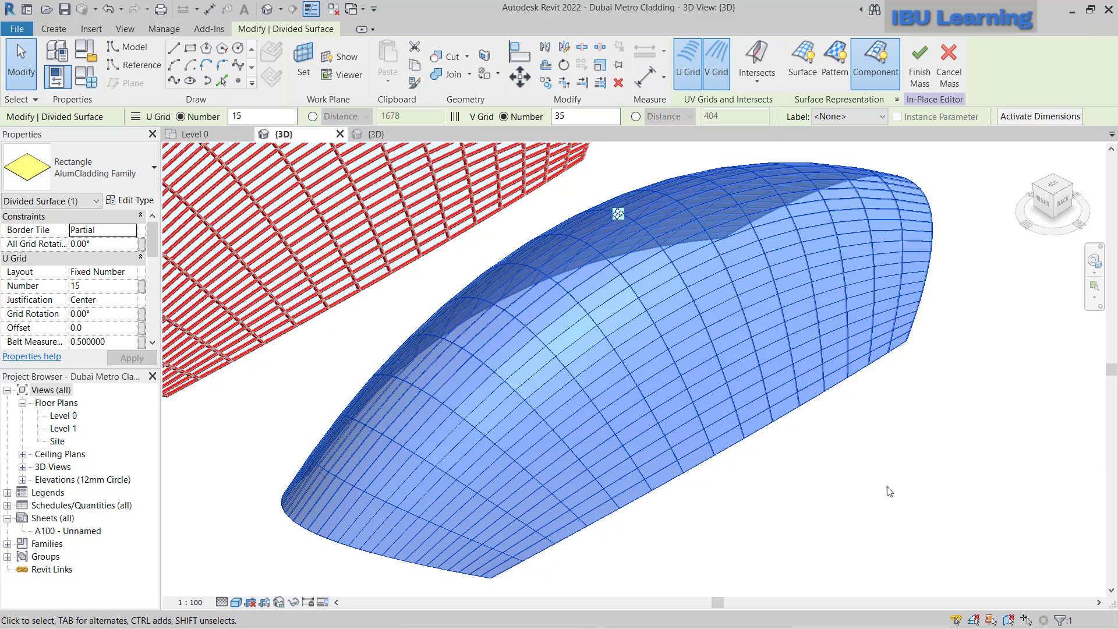
- Deselect the surface, frame and orbit both clad masses, and click Finish Mass
click(893, 489)
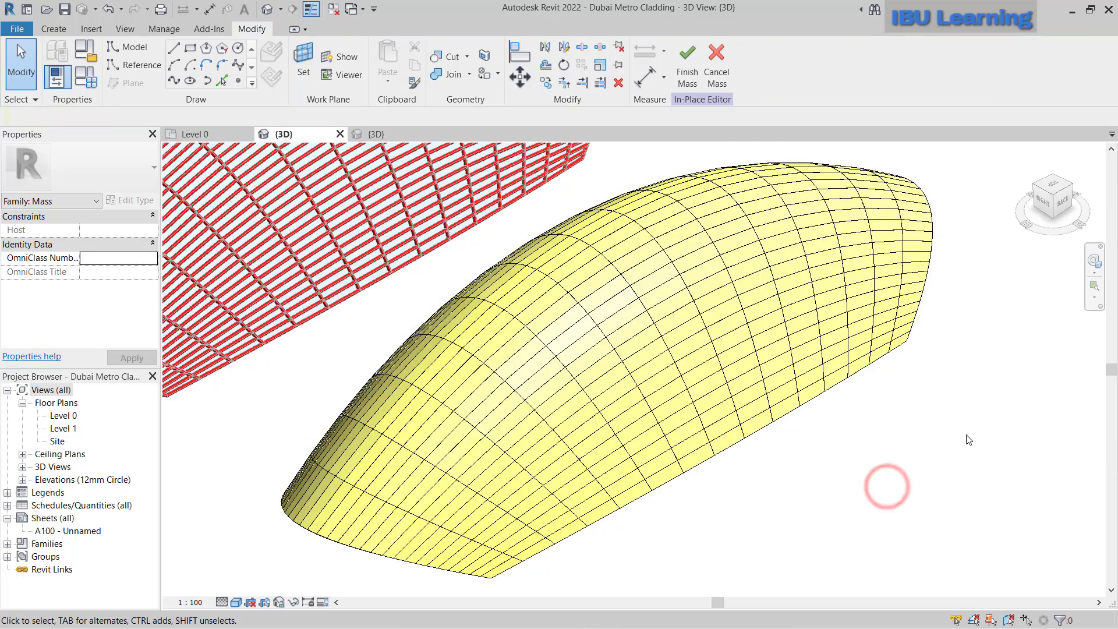
scroll(887, 487, down, 3)
scroll(726, 484, up, 2)
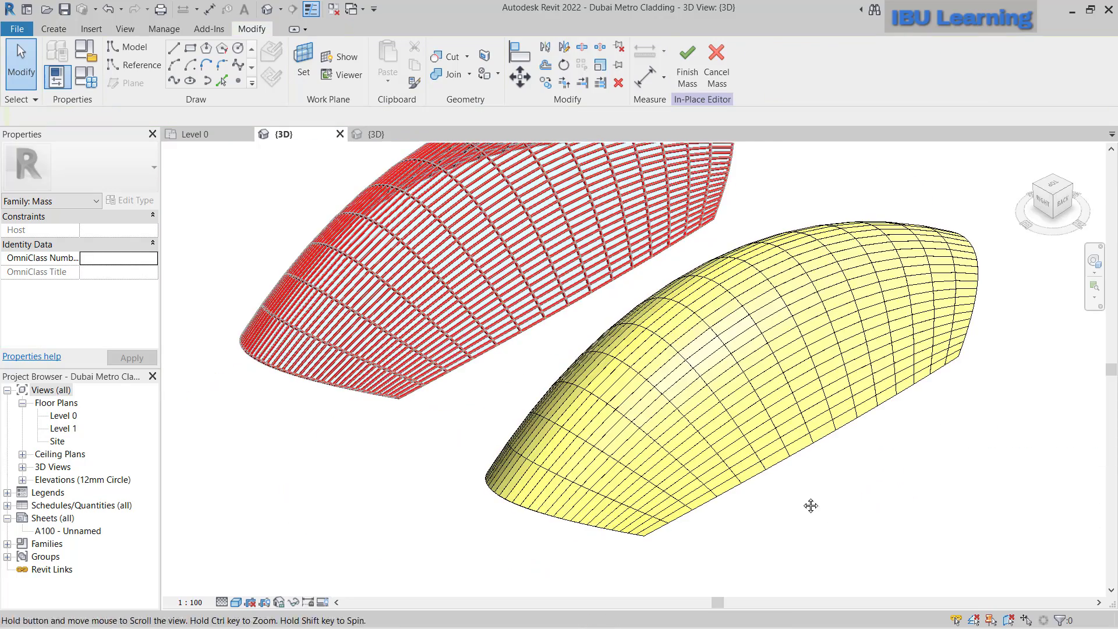
mouse_move(804, 504)
middle_down()
mouse_move(771, 527)
mouse_move(412, 331)
middle_up()
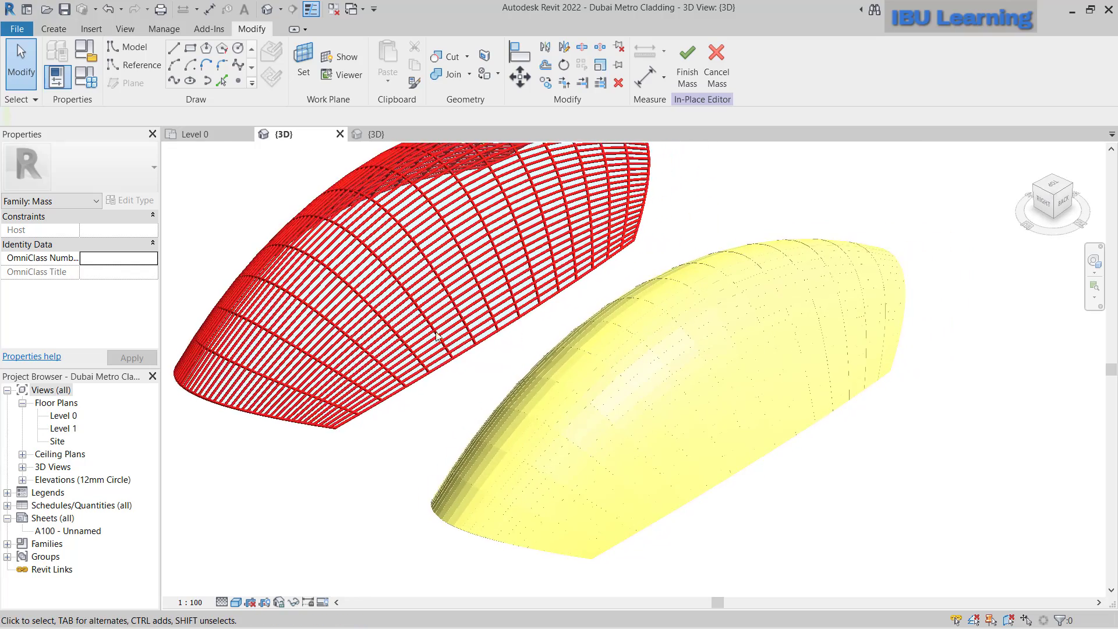
scroll(406, 311, up, 6)
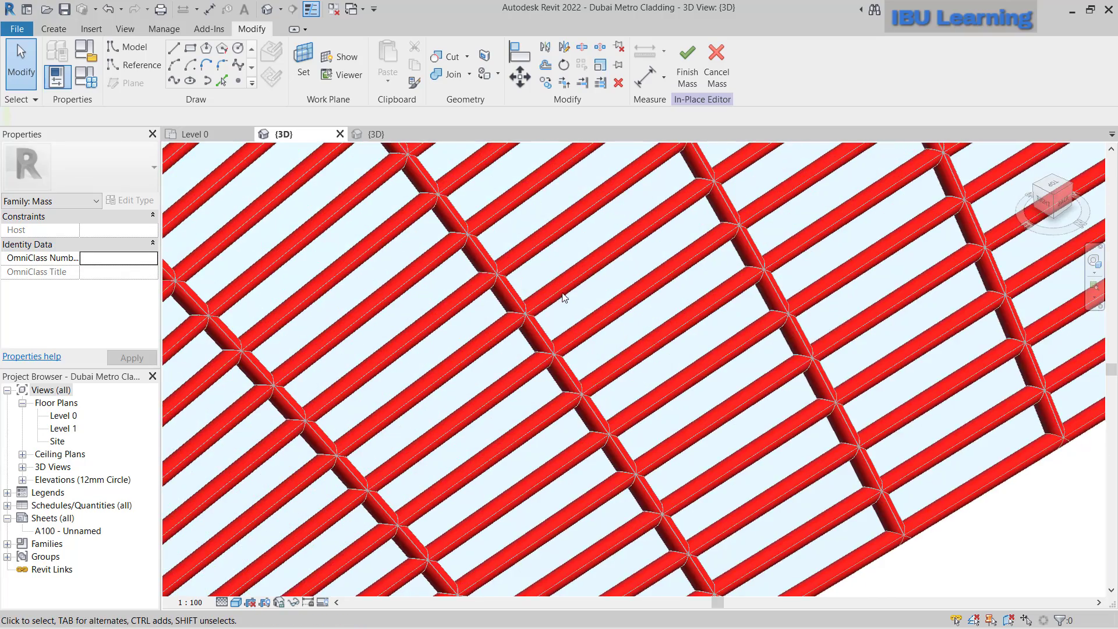
scroll(562, 297, down, 6)
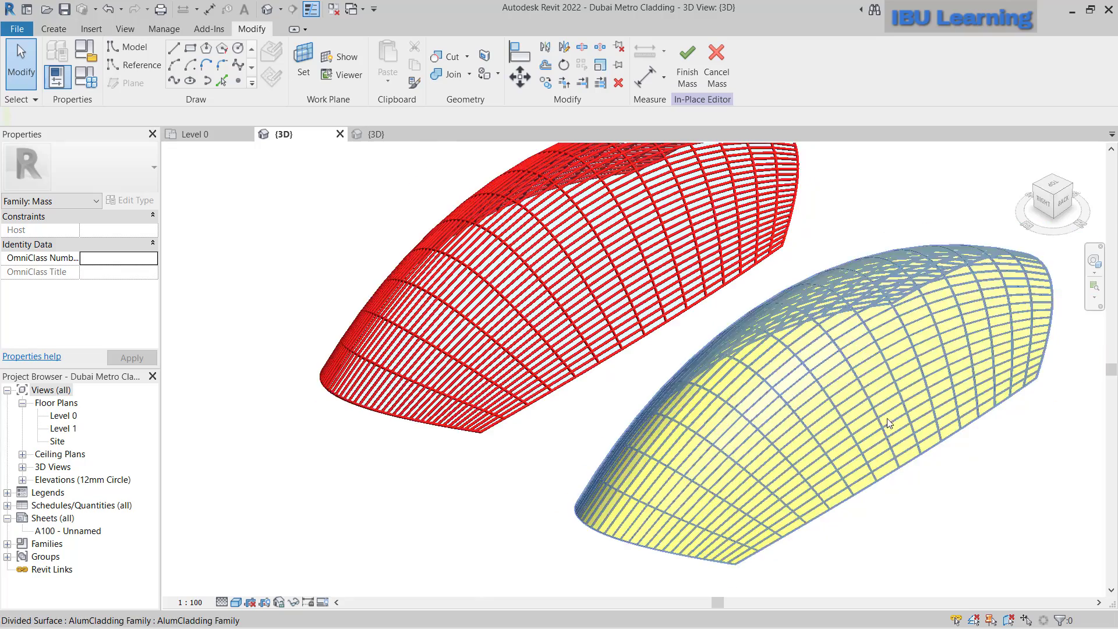
mouse_move(904, 459)
shift+middle_down()
mouse_move(887, 476)
mouse_move(891, 455)
mouse_move(879, 452)
shift+middle_up()
scroll(907, 474, up, 6)
scroll(909, 476, up, 2)
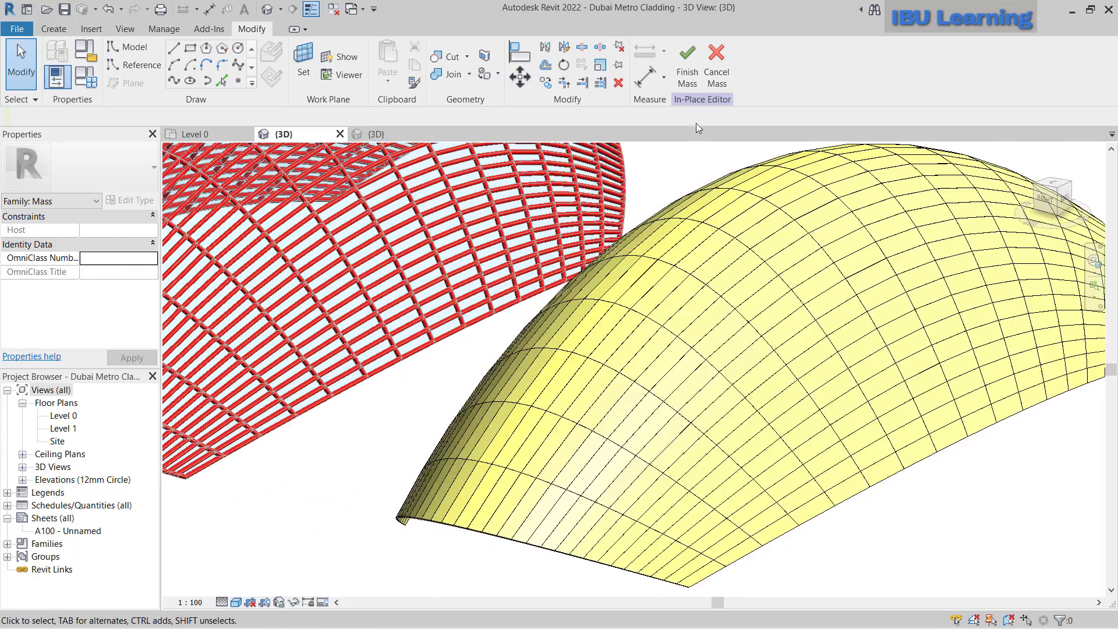
click(687, 66)
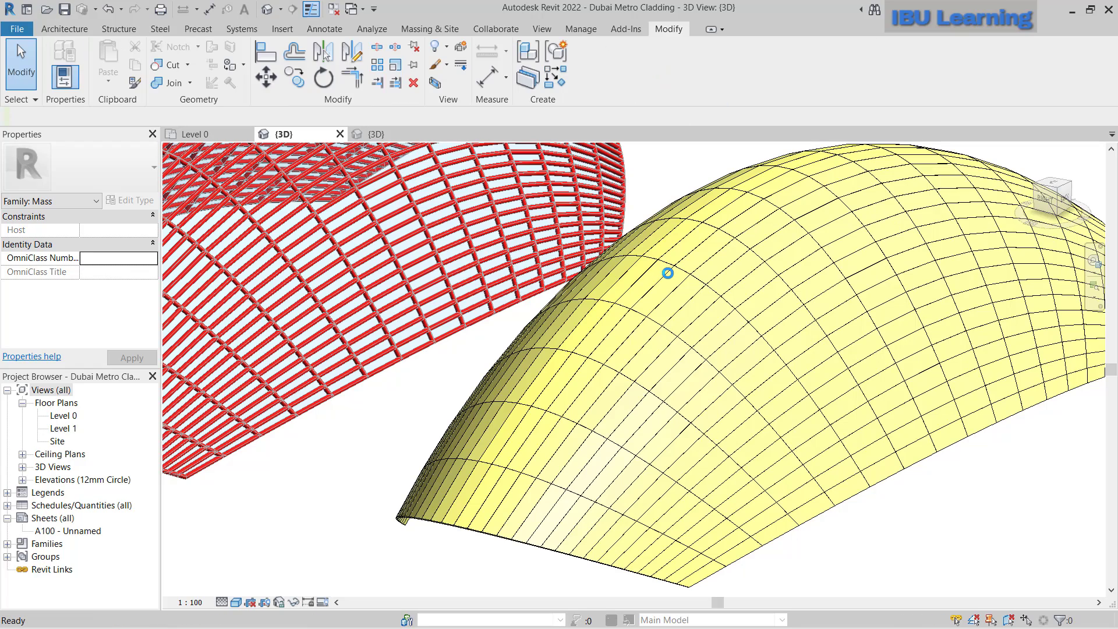
scroll(778, 573, down, 1)
scroll(856, 573, down, 2)
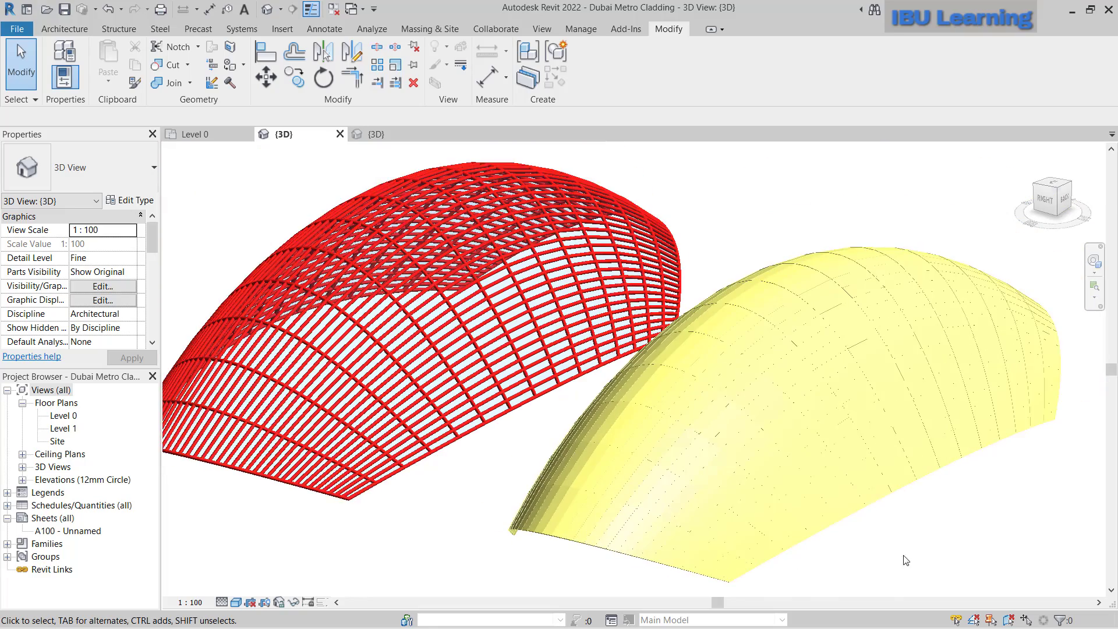
scroll(909, 559, down, 1)
shift+middle_drag(953, 541, 932, 535)
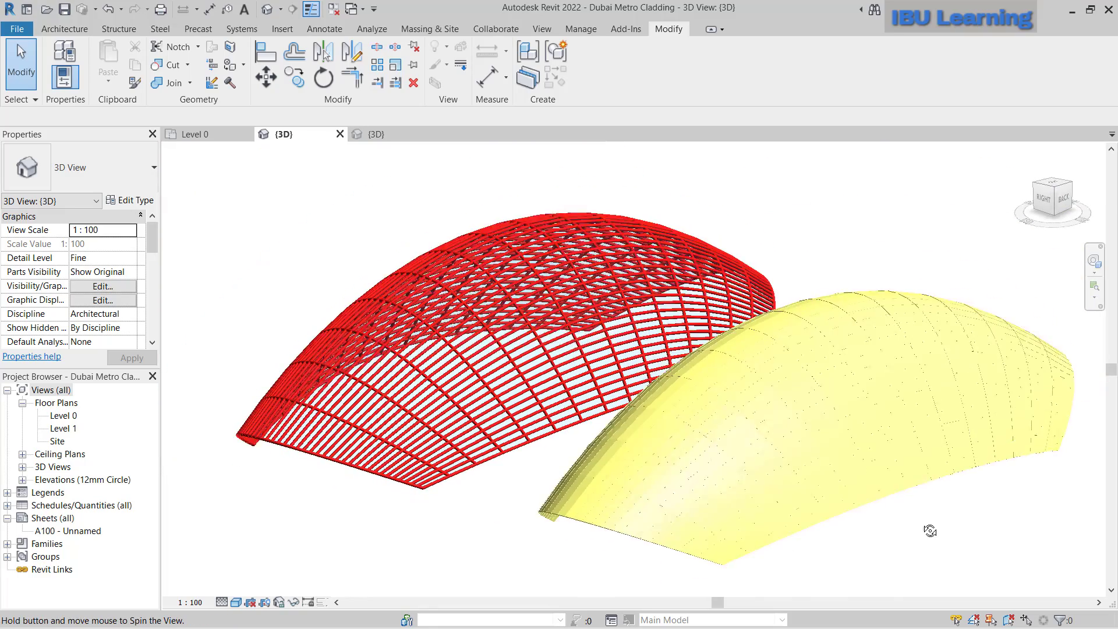